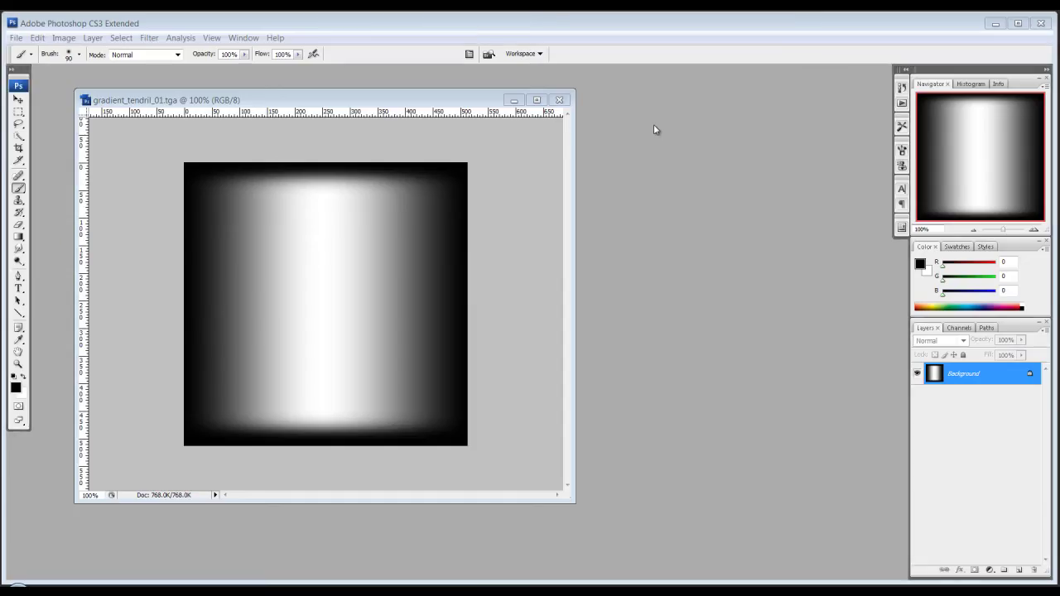
- Close the gradient_tendril_01.tga document
{"action": "left_click_drag", "start_coordinate": [350, 104], "coordinate": [405, 102]}
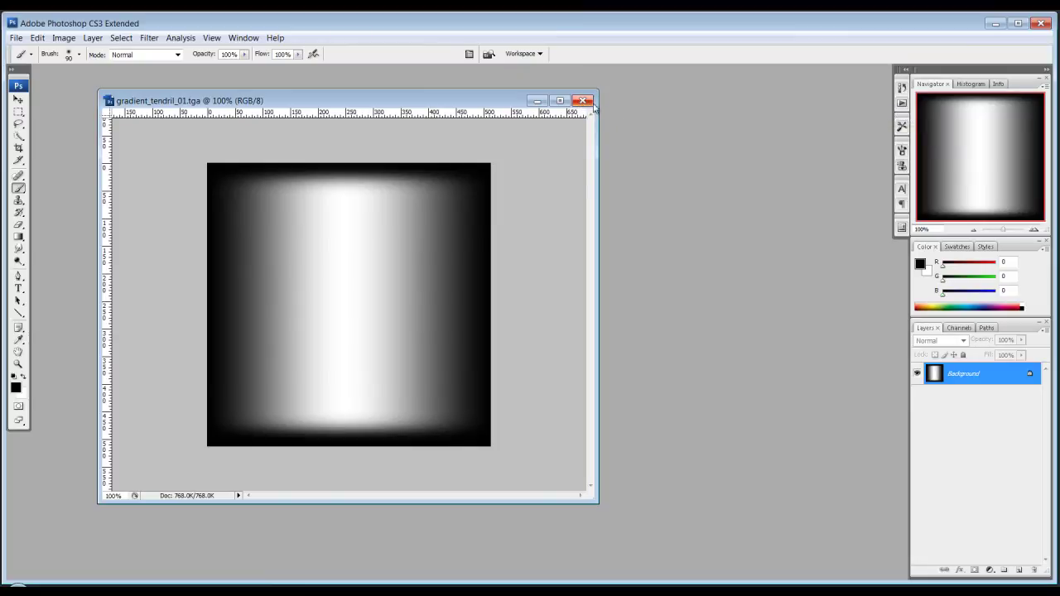
{"action": "left_click", "coordinate": [584, 102]}
{"action": "left_click", "coordinate": [15, 37]}
{"action": "left_click", "coordinate": [28, 53]}
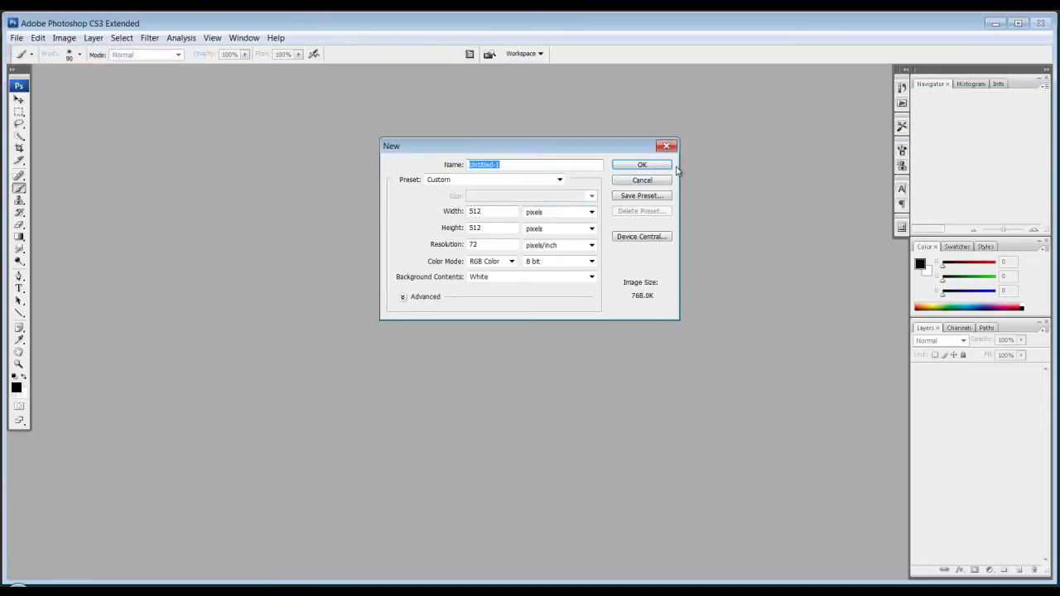
{"action": "left_click", "coordinate": [636, 165]}
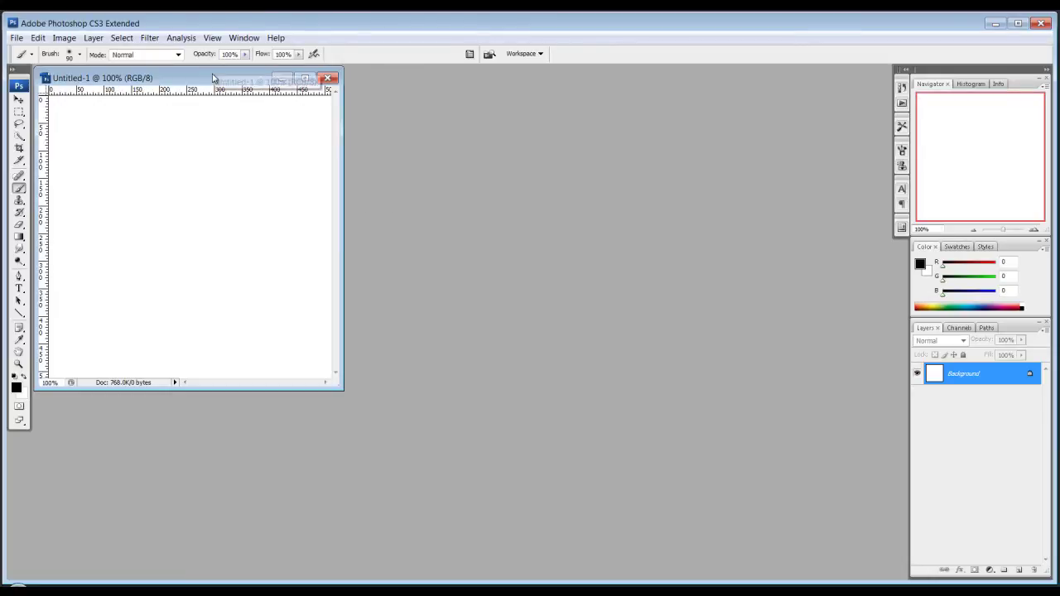
{"action": "left_click_drag", "start_coordinate": [212, 79], "coordinate": [397, 126]}
{"action": "left_click", "coordinate": [511, 126]}
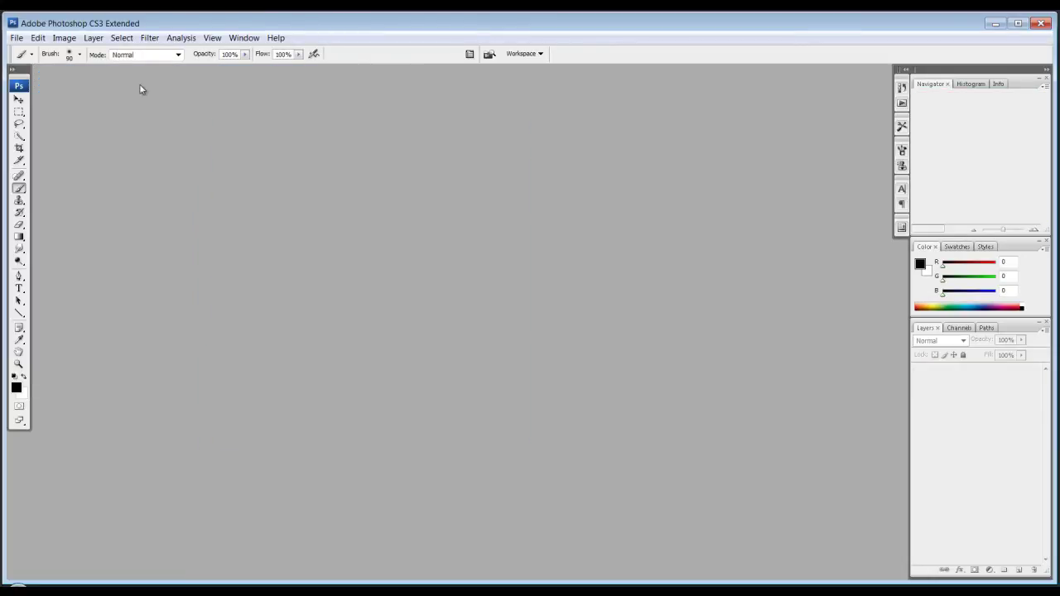
- Create a new 512 by 256 pixel RGB document and enlarge its window around the canvas
{"action": "left_click", "coordinate": [17, 38]}
{"action": "left_click", "coordinate": [45, 54]}
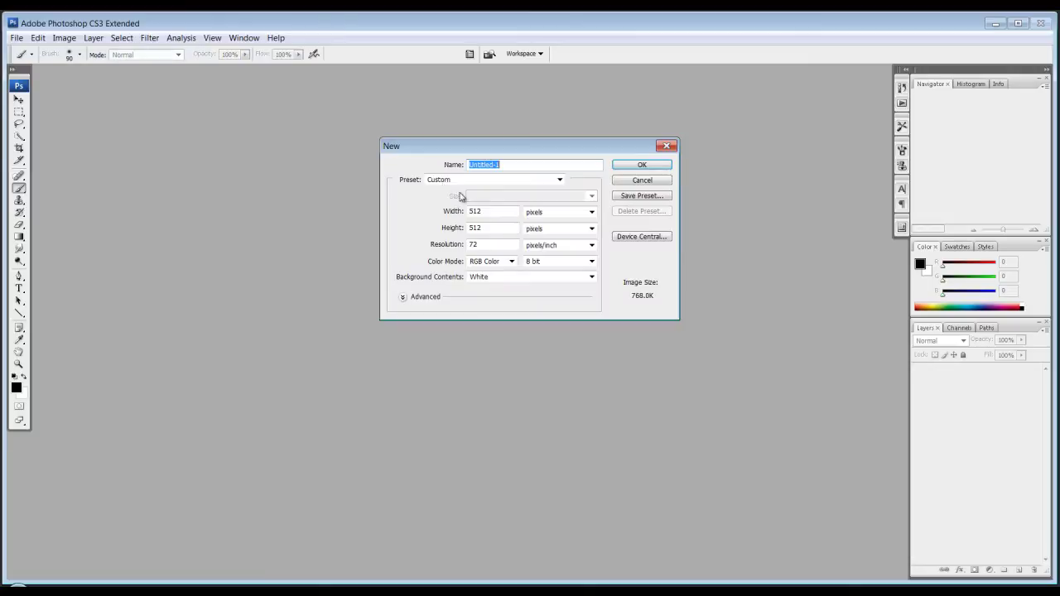
{"action": "double_click", "coordinate": [490, 227]}
{"action": "type", "text": "256"}
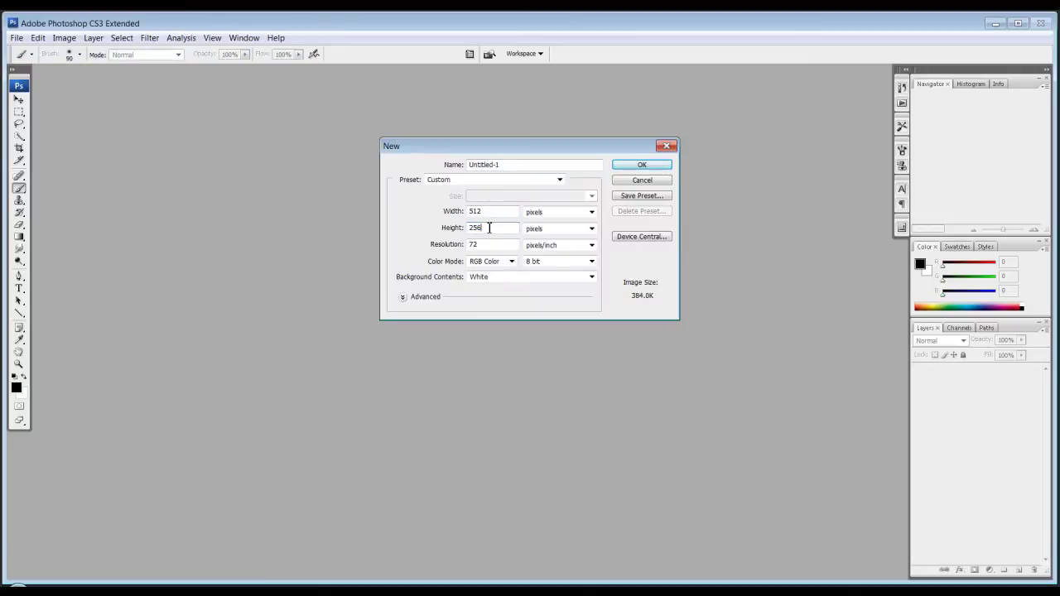
{"action": "left_click", "coordinate": [652, 167]}
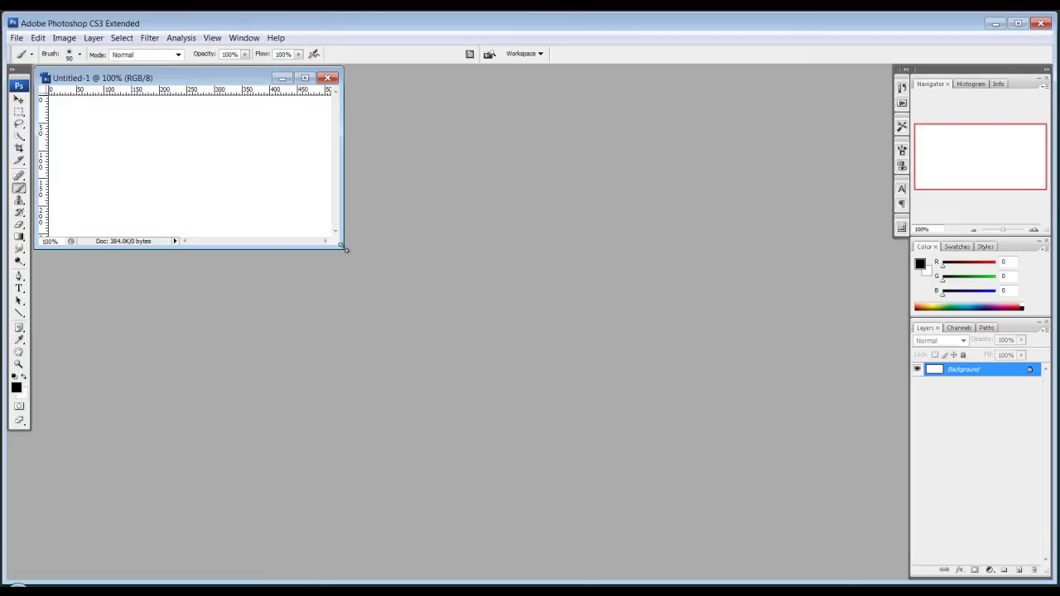
{"action": "left_click_drag", "start_coordinate": [345, 247], "coordinate": [540, 328]}
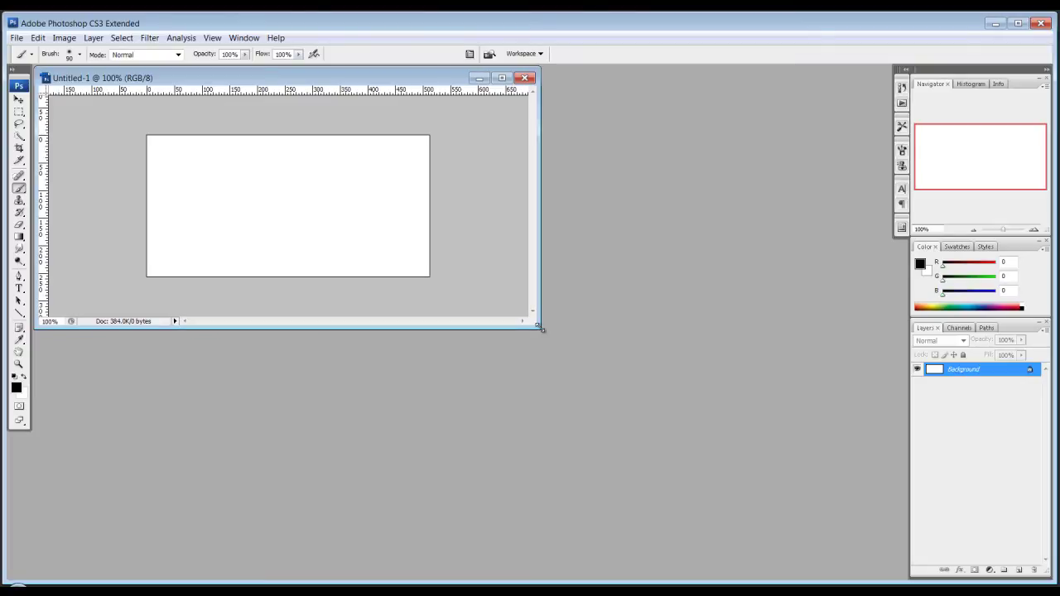
- Fill the background with black and add a new empty layer above it
{"action": "key", "text": "shift+F5"}
{"action": "key", "text": "Return"}
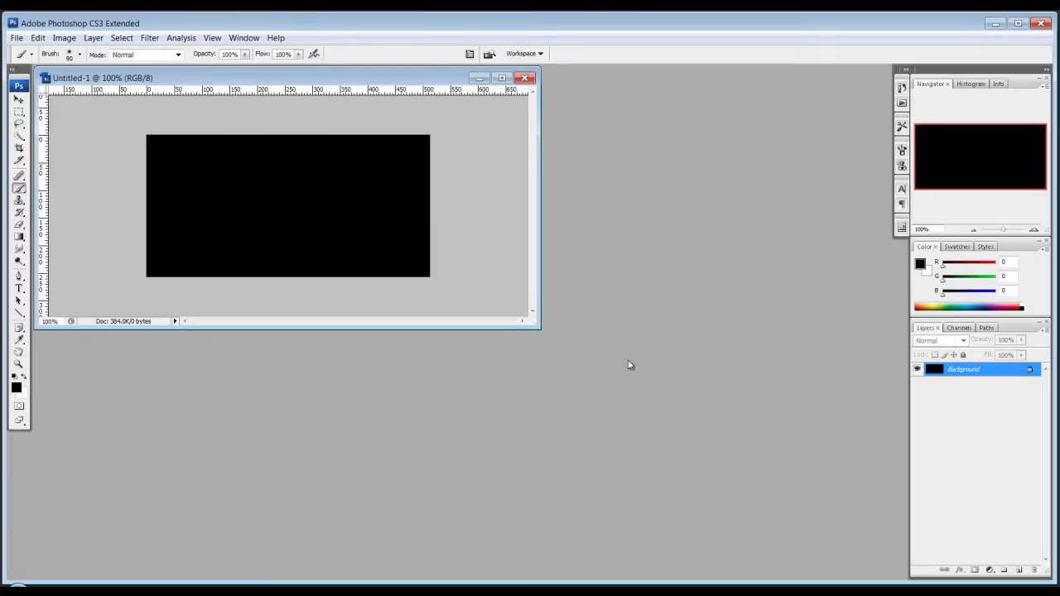
{"action": "left_click", "coordinate": [1019, 570]}
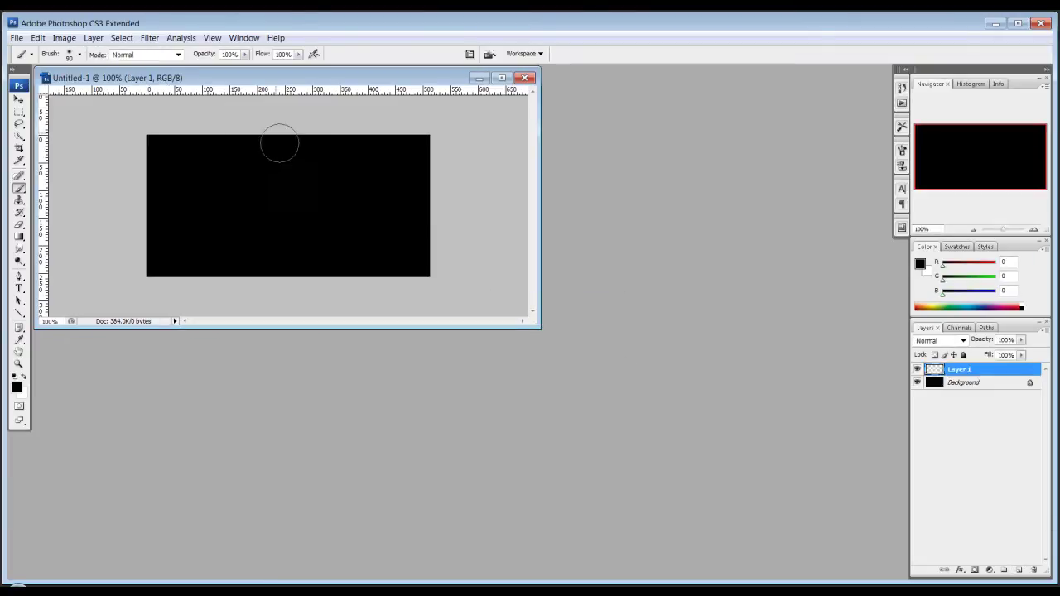
{"action": "left_click_drag", "start_coordinate": [288, 79], "coordinate": [341, 115]}
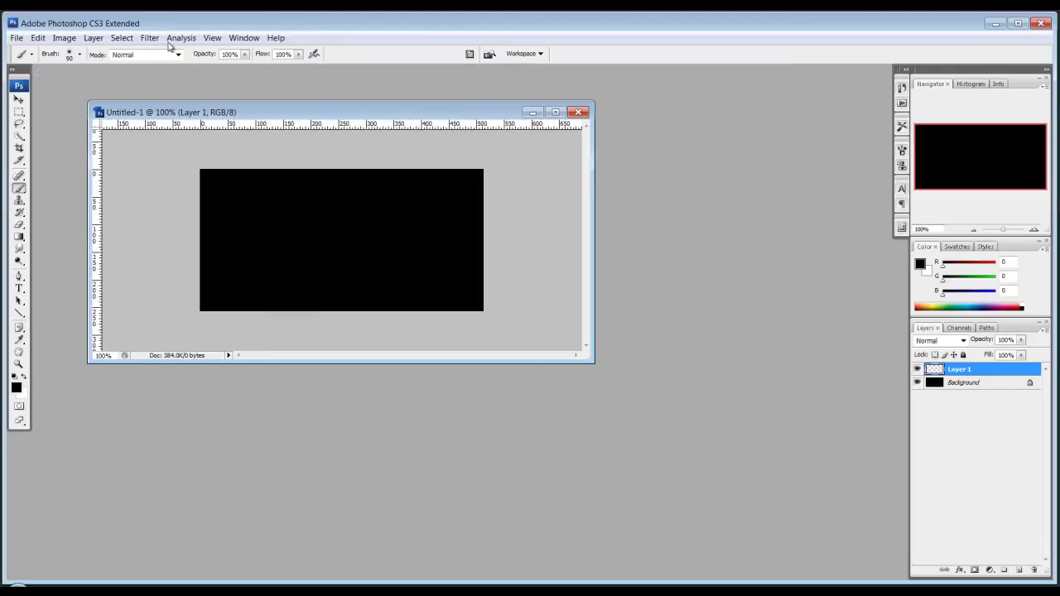
- Open Filter Forge on the empty layer and choose the Electric Bolt_alpha2 filter from My Filters
{"action": "left_click", "coordinate": [149, 38]}
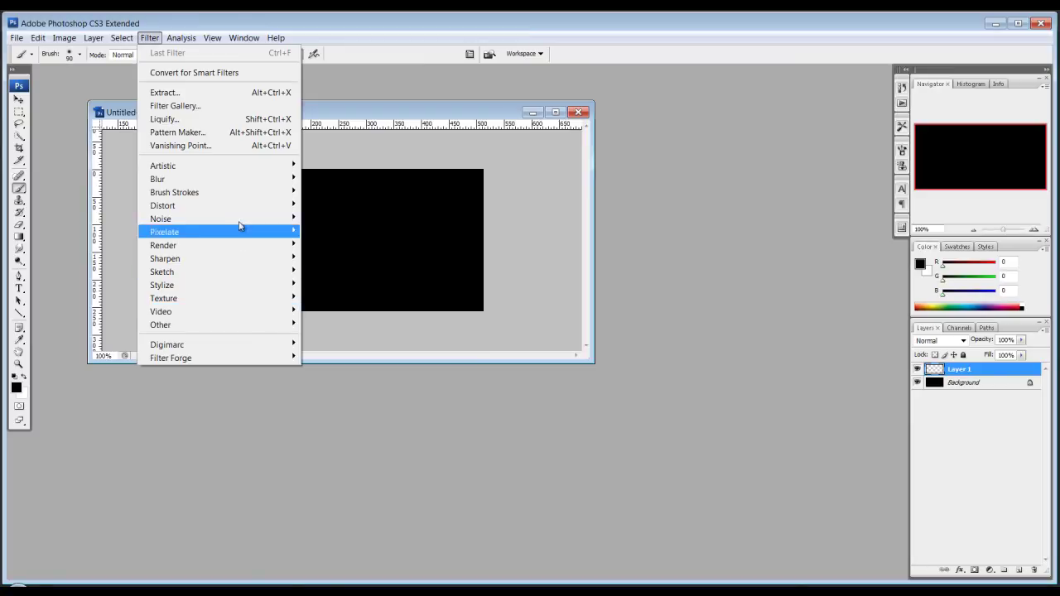
{"action": "mouse_move", "coordinate": [240, 187]}
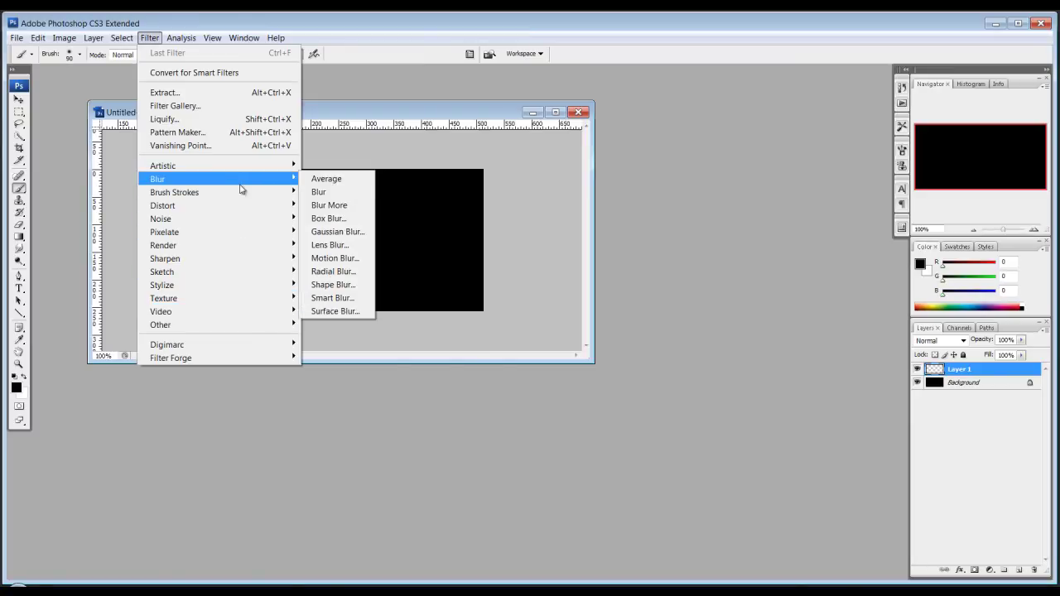
{"action": "mouse_move", "coordinate": [248, 358]}
{"action": "left_click", "coordinate": [329, 359]}
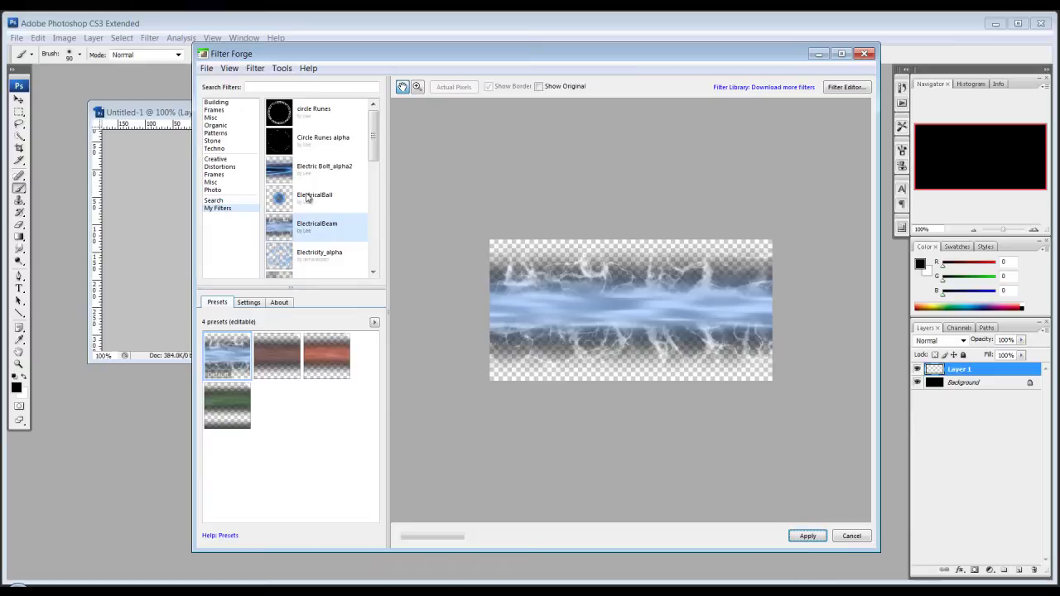
{"action": "left_click_drag", "start_coordinate": [374, 134], "coordinate": [379, 194]}
{"action": "left_click", "coordinate": [278, 146]}
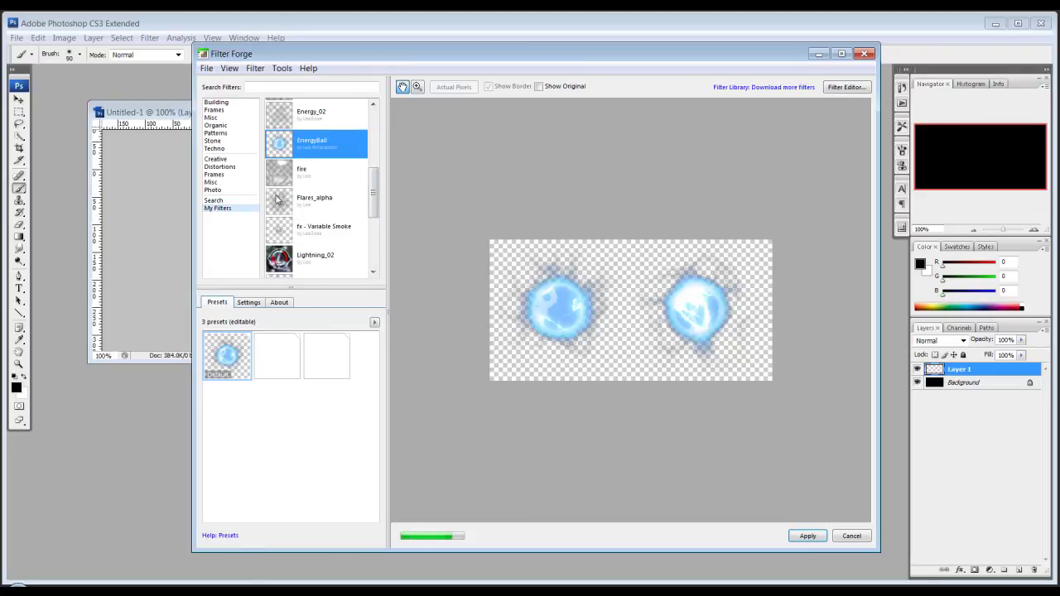
{"action": "mouse_move", "coordinate": [371, 182]}
{"action": "left_mouse_down"}
{"action": "mouse_move", "coordinate": [371, 211]}
{"action": "mouse_move", "coordinate": [371, 200]}
{"action": "left_mouse_up"}
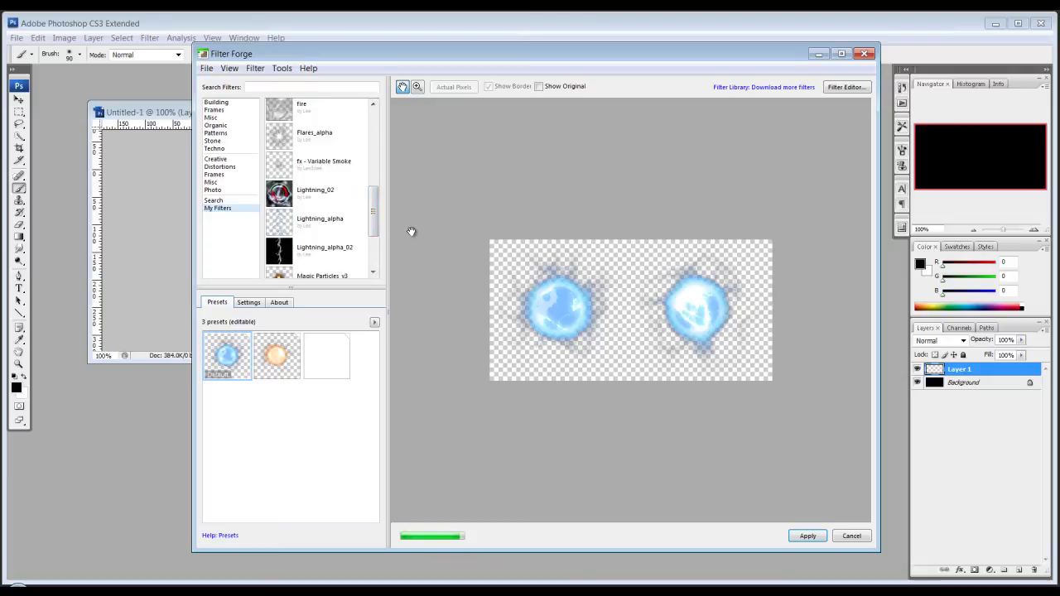
{"action": "left_click_drag", "start_coordinate": [376, 223], "coordinate": [377, 163]}
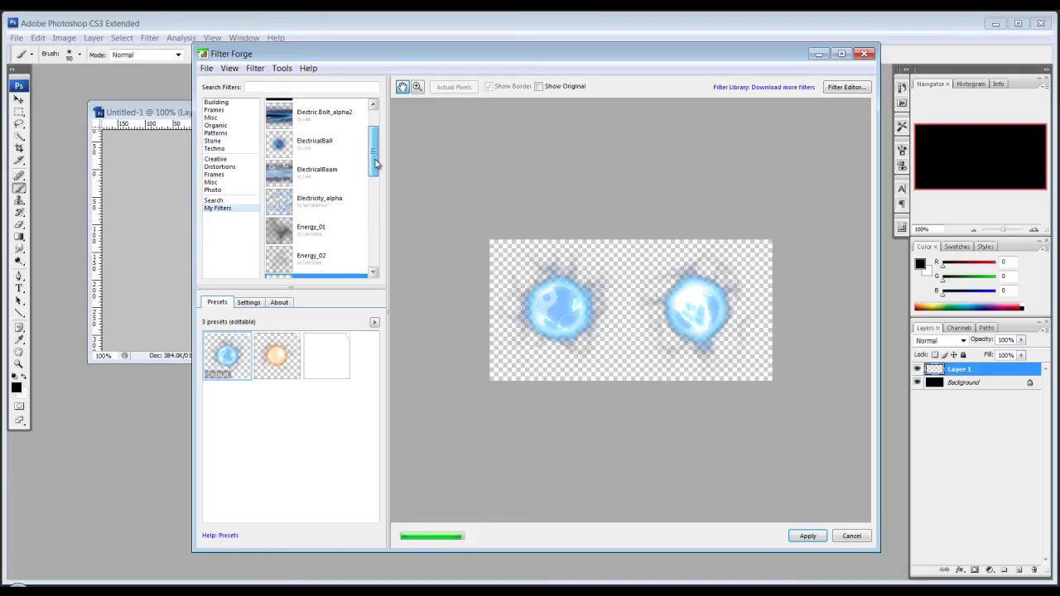
{"action": "left_click", "coordinate": [278, 121]}
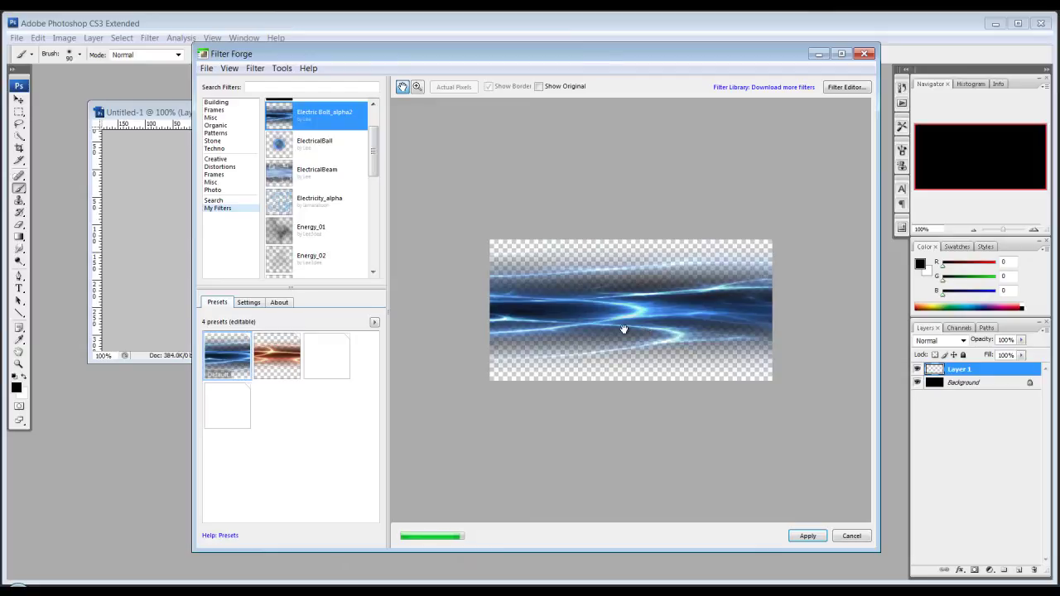
- Open the Electric Bolt_alpha2 filter in the Filter Editor and examine its node network from the noise inputs to the result
{"action": "left_click_drag", "start_coordinate": [494, 52], "coordinate": [392, 49]}
{"action": "left_click", "coordinate": [751, 85]}
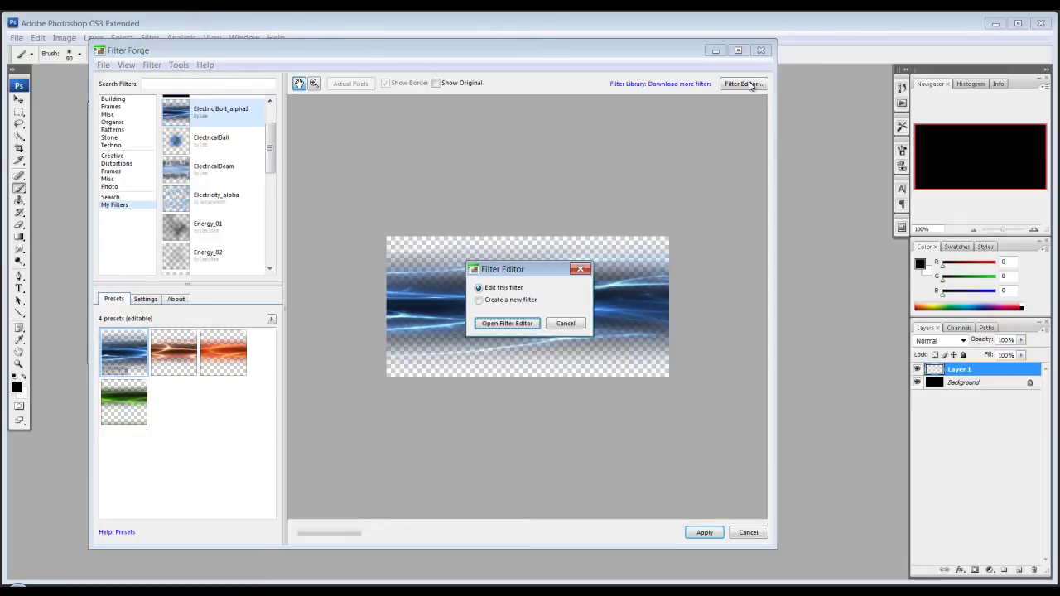
{"action": "left_click", "coordinate": [499, 325]}
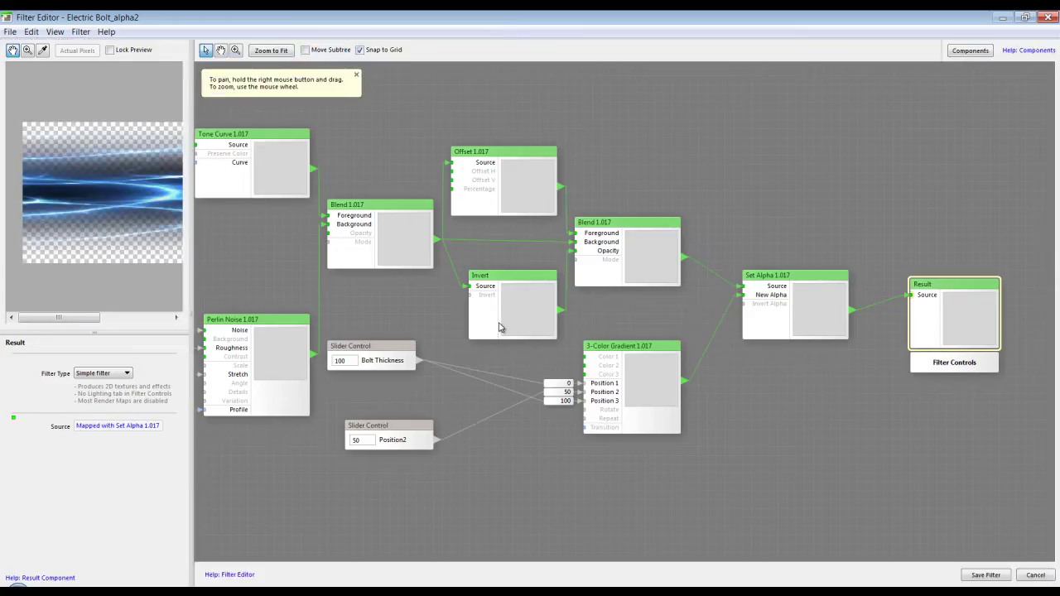
{"action": "right_click_drag", "start_coordinate": [405, 308], "coordinate": [518, 323]}
{"action": "scroll", "coordinate": [478, 323], "scroll_direction": "down", "scroll_amount": 2}
{"action": "scroll", "coordinate": [518, 322], "scroll_direction": "up", "scroll_amount": 2}
{"action": "right_click_drag", "start_coordinate": [448, 327], "coordinate": [544, 316]}
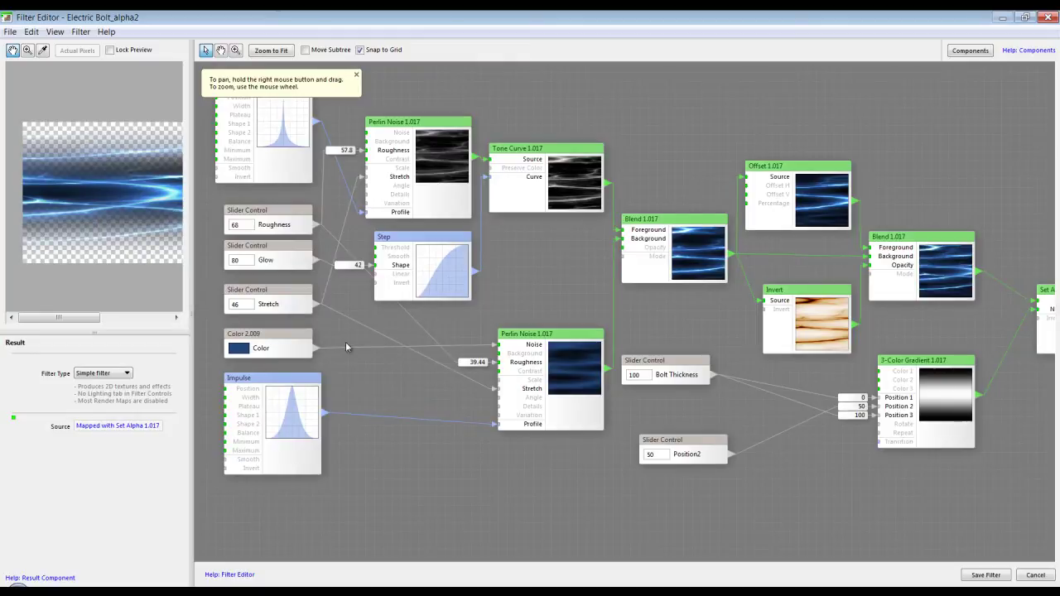
{"action": "right_click_drag", "start_coordinate": [563, 288], "coordinate": [439, 311]}
{"action": "right_click_drag", "start_coordinate": [717, 341], "coordinate": [502, 309]}
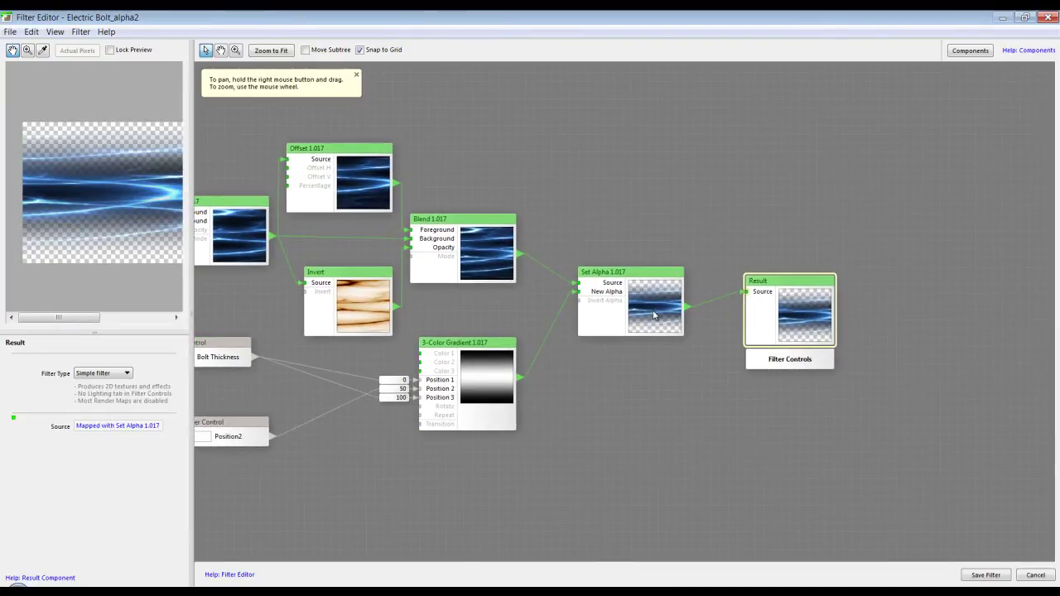
{"action": "right_click_drag", "start_coordinate": [464, 310], "coordinate": [421, 305]}
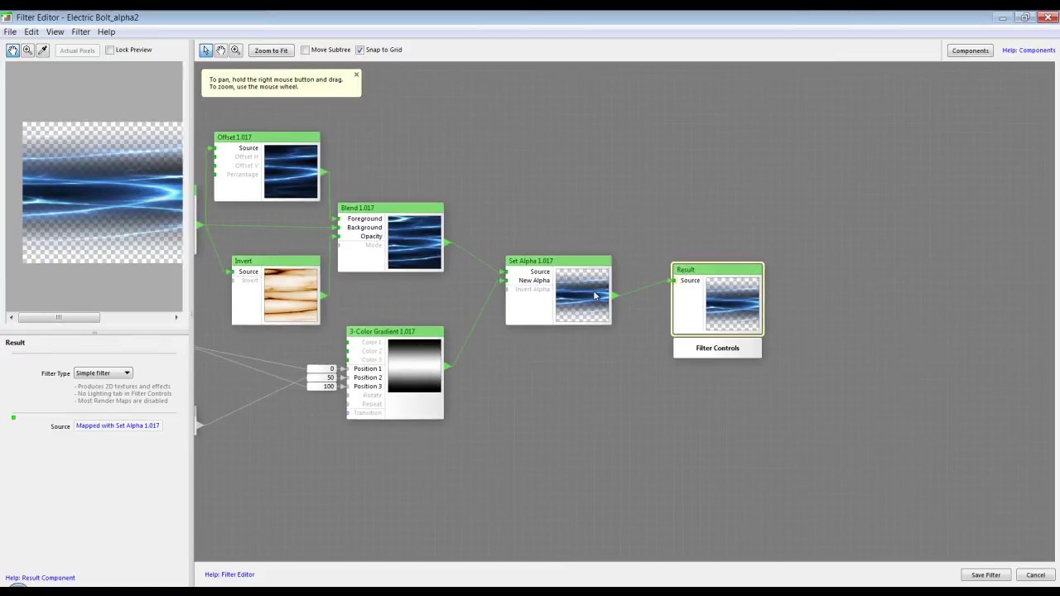
- Inspect the Set Alpha and Result components, and close the Filter Editor without saving changes
{"action": "left_click", "coordinate": [594, 296]}
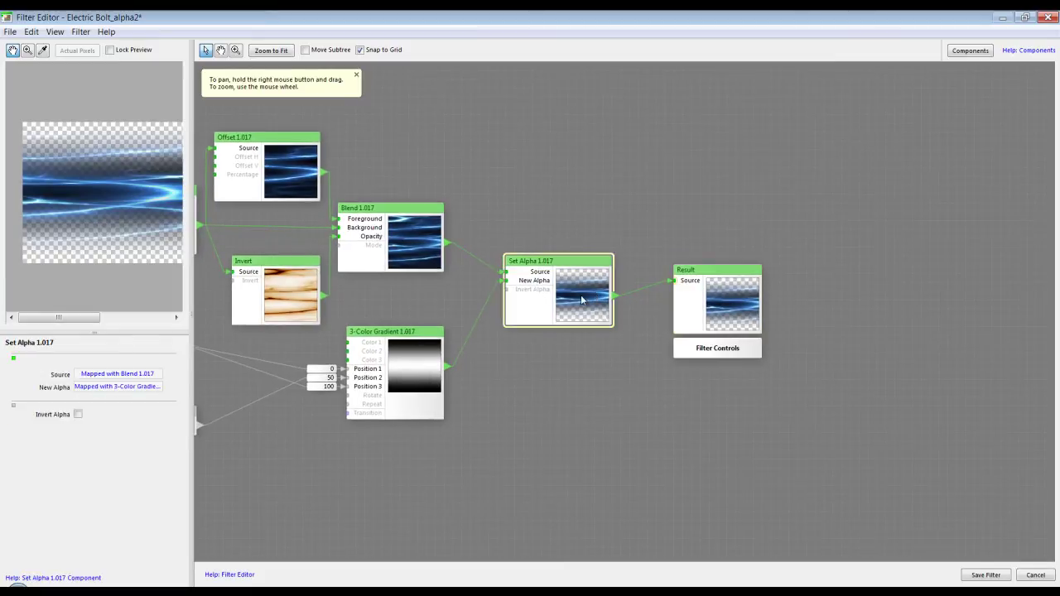
{"action": "left_click", "coordinate": [750, 312]}
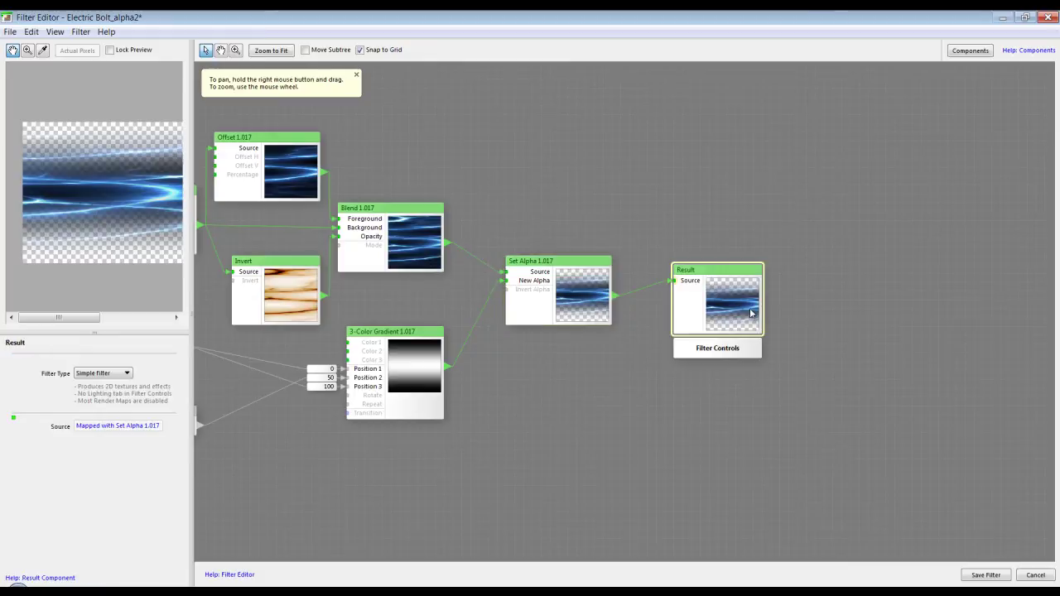
{"action": "left_click", "coordinate": [1037, 576]}
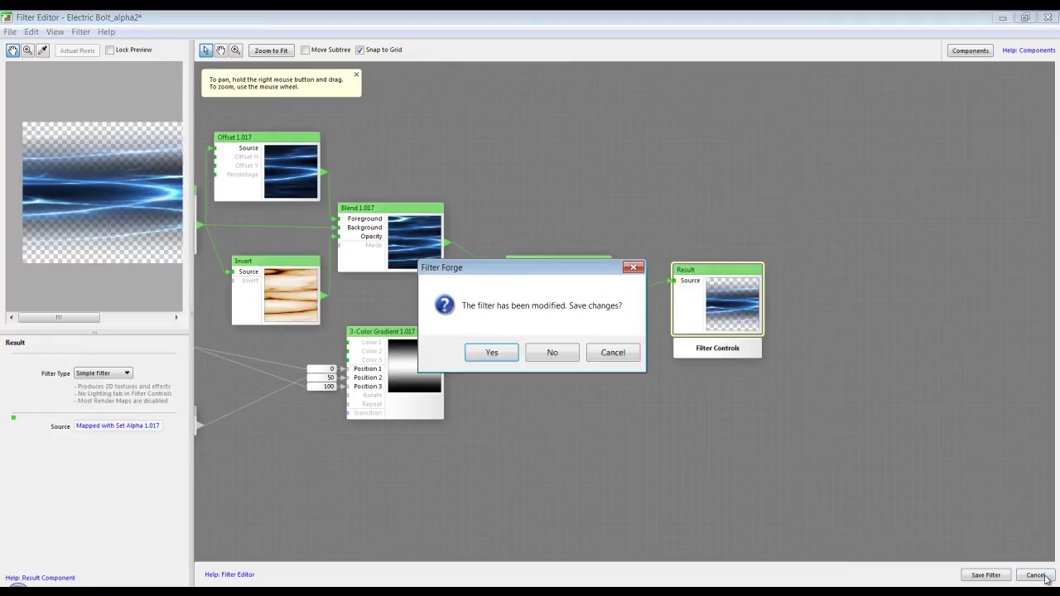
{"action": "left_click", "coordinate": [552, 353]}
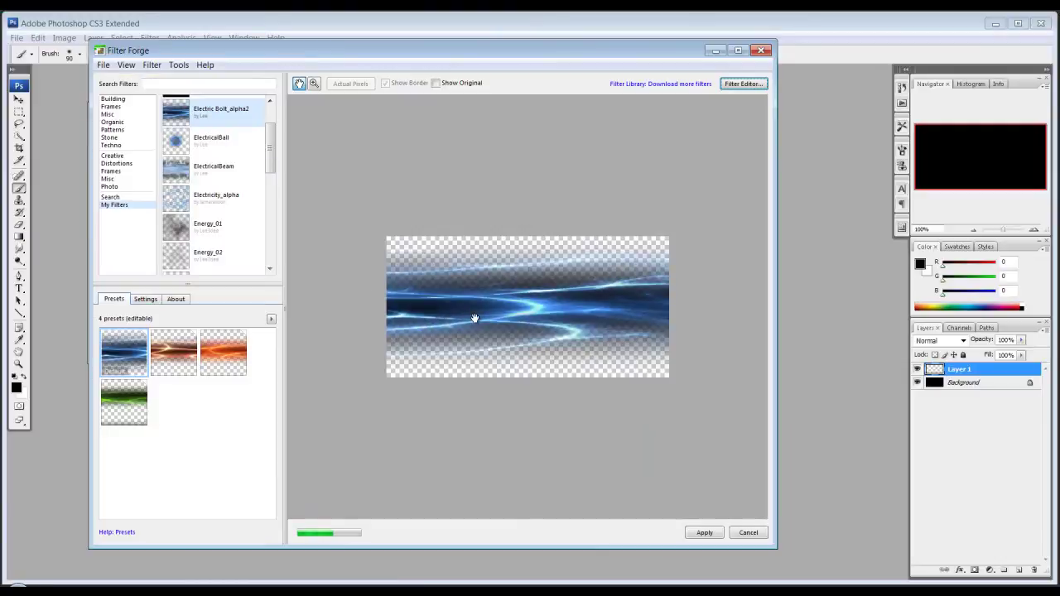
- Enable seamless tiling, set Glow to 91, Position2 to 44, Roughness to 69 and Stretch to 42, and apply the filter
{"action": "left_click", "coordinate": [145, 300]}
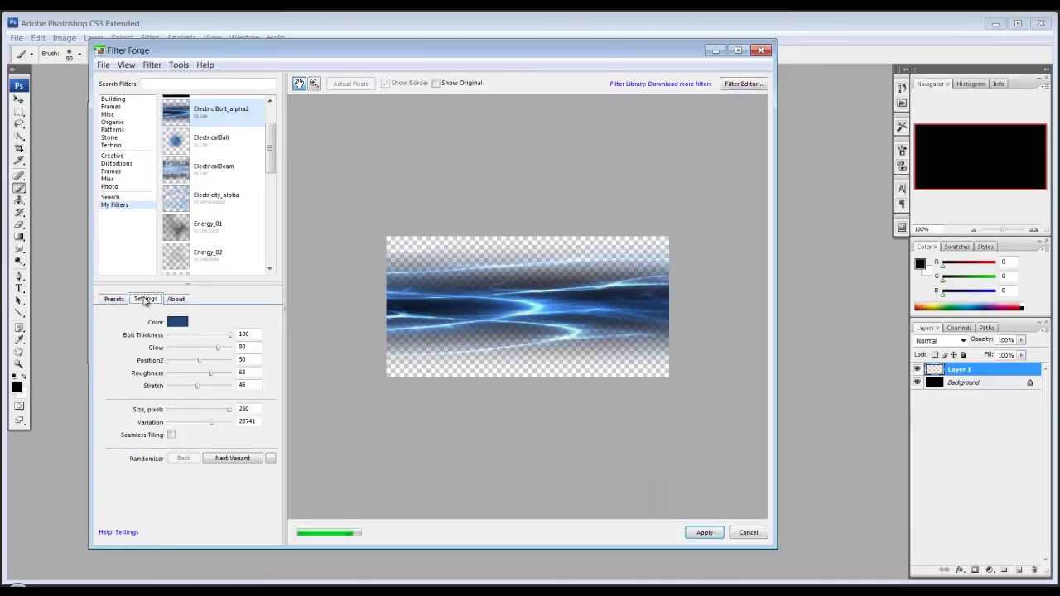
{"action": "left_click", "coordinate": [172, 434]}
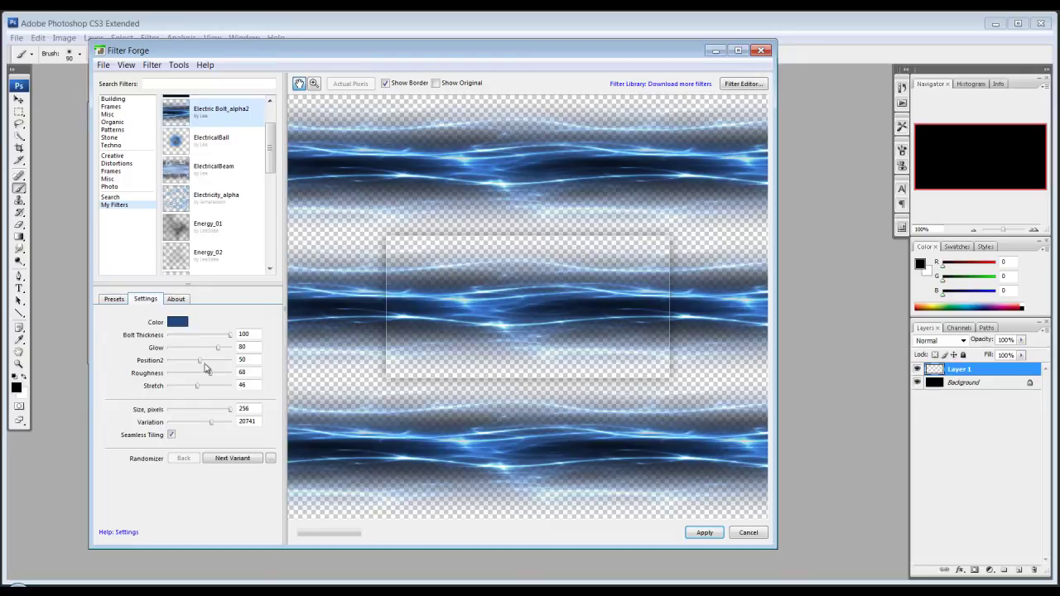
{"action": "left_click_drag", "start_coordinate": [220, 349], "coordinate": [197, 365]}
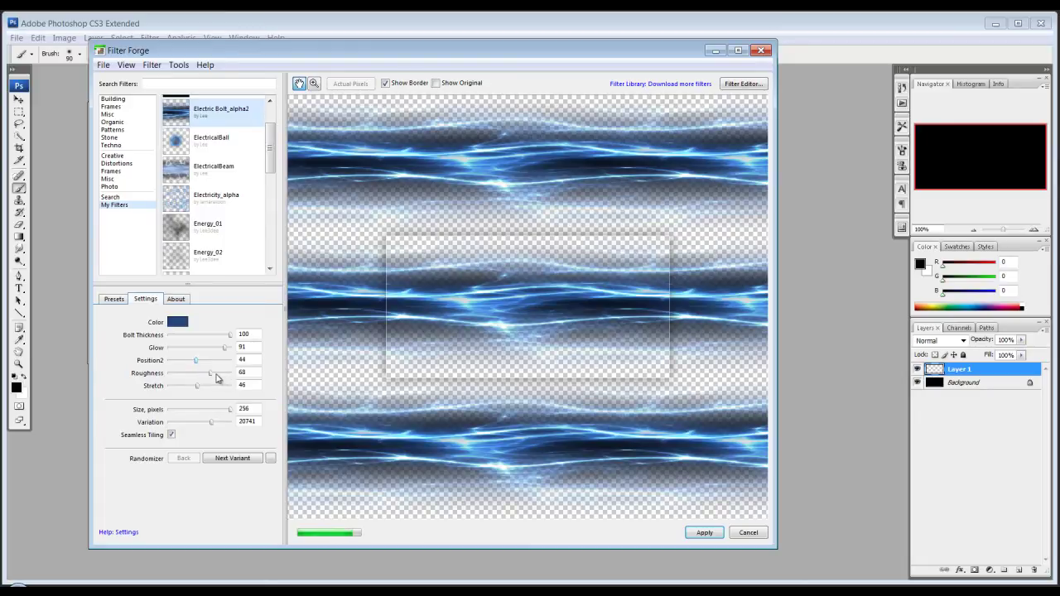
{"action": "left_click_drag", "start_coordinate": [210, 377], "coordinate": [194, 393]}
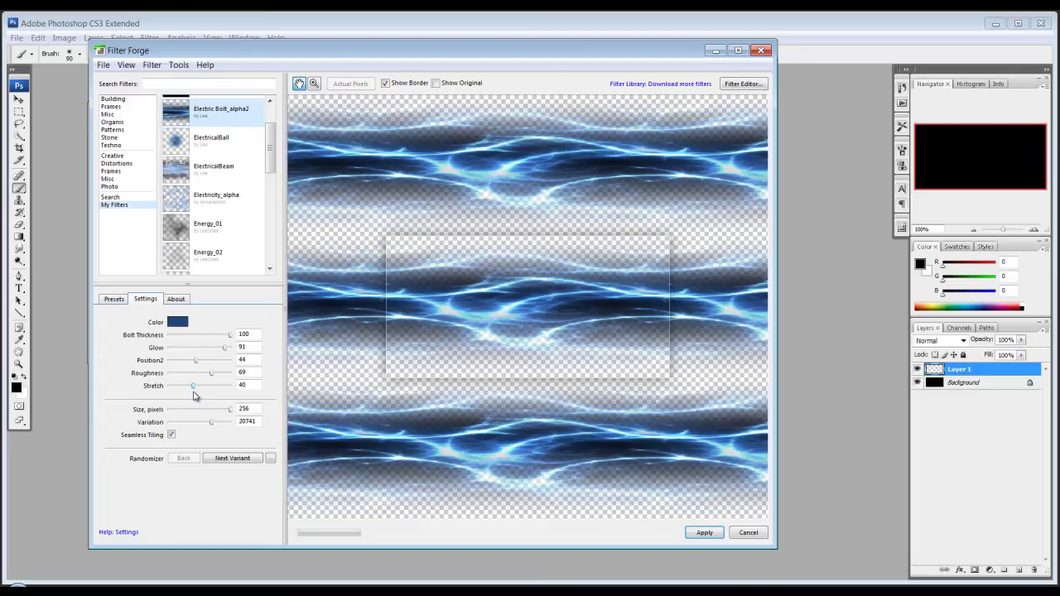
{"action": "left_click_drag", "start_coordinate": [196, 391], "coordinate": [198, 389]}
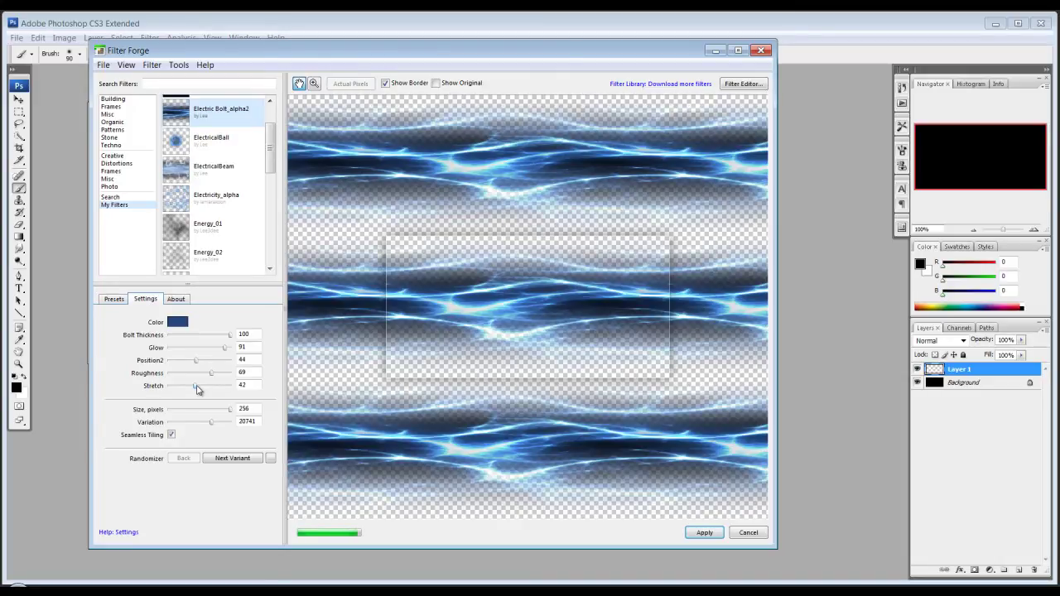
{"action": "left_click", "coordinate": [709, 541]}
{"action": "left_click", "coordinate": [705, 533]}
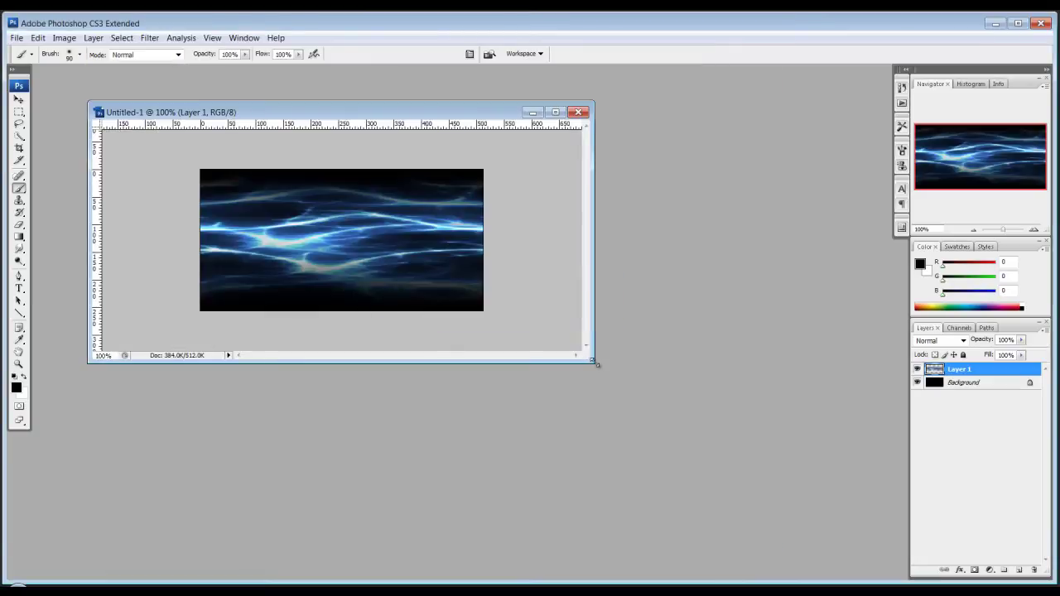
- Enlarge the document window and add a new empty layer above the electric bolt layer
{"action": "left_click_drag", "start_coordinate": [594, 365], "coordinate": [720, 446]}
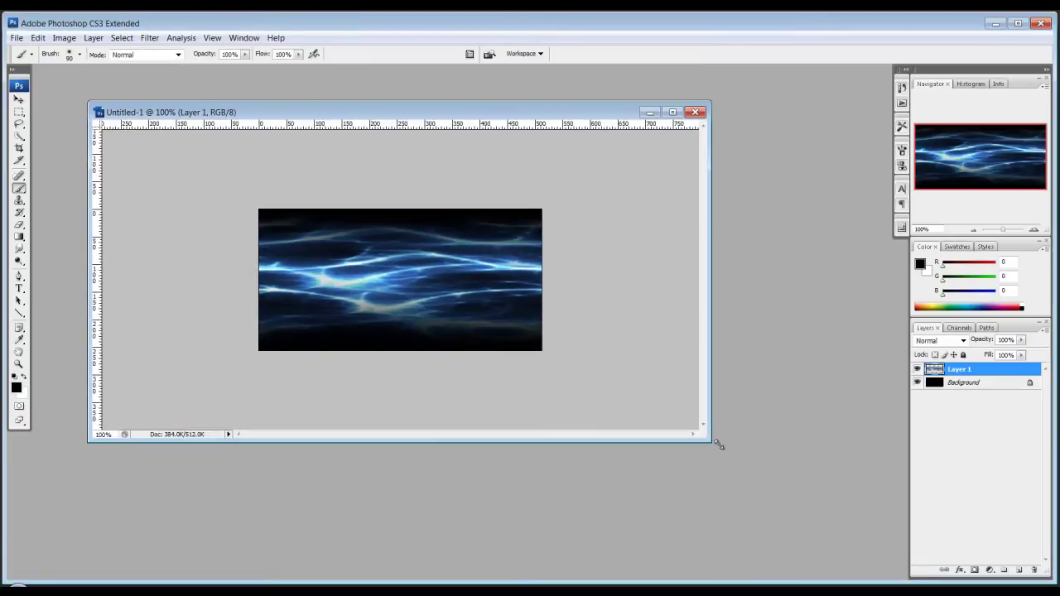
{"action": "left_click", "coordinate": [1019, 571]}
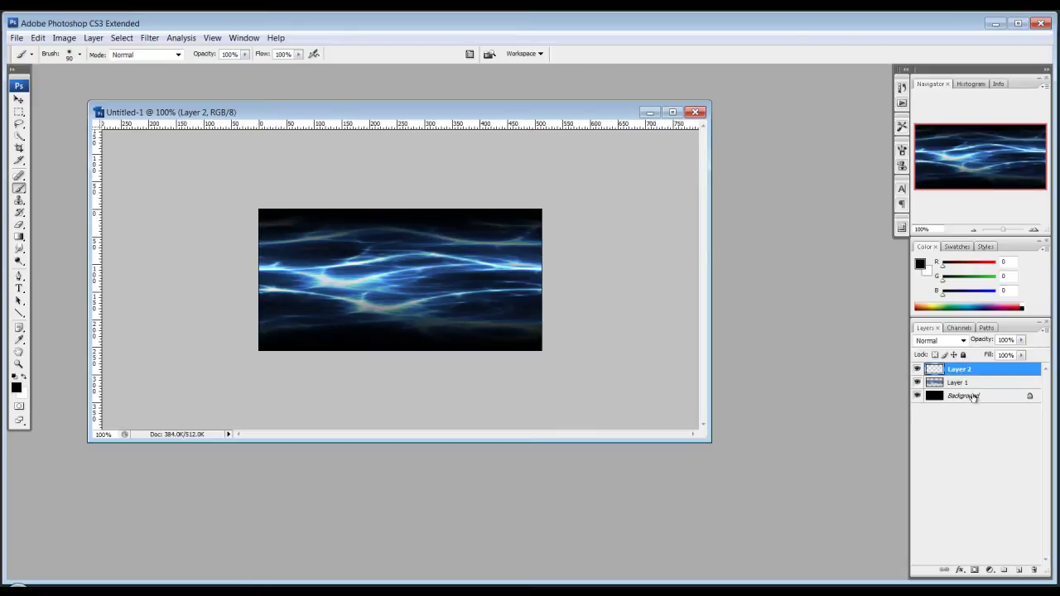
- Preview the ElectricalBeam filter and examine its settings in Filter Forge on the empty top layer, and close it without applying
{"action": "left_click", "coordinate": [946, 384]}
{"action": "mouse_move", "coordinate": [939, 389]}
{"action": "left_mouse_down"}
{"action": "mouse_move", "coordinate": [997, 506]}
{"action": "mouse_move", "coordinate": [943, 385]}
{"action": "left_mouse_up"}
{"action": "left_click", "coordinate": [953, 374]}
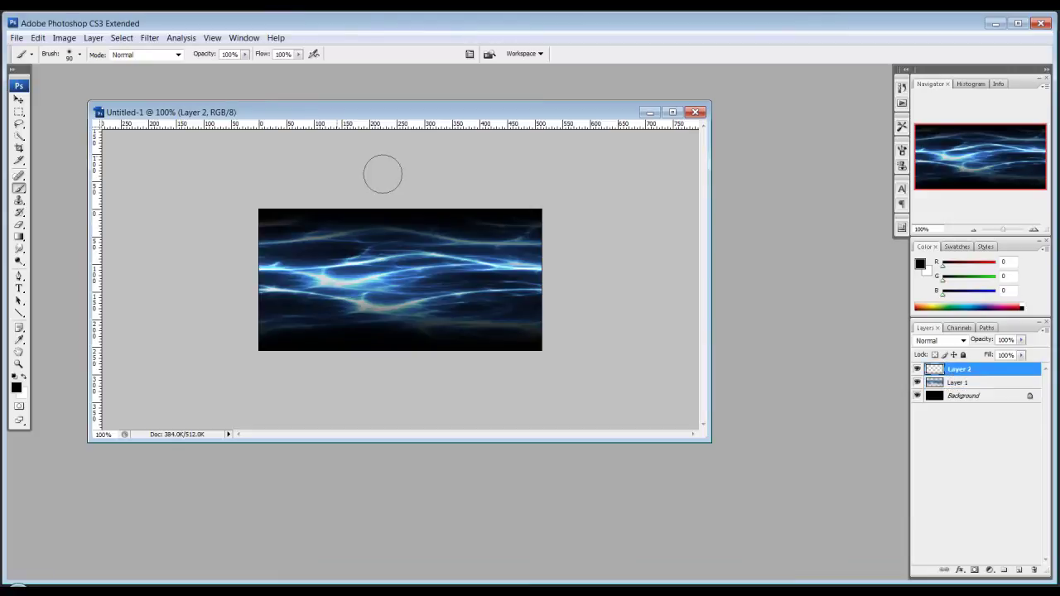
{"action": "left_click", "coordinate": [155, 40]}
{"action": "mouse_move", "coordinate": [263, 357]}
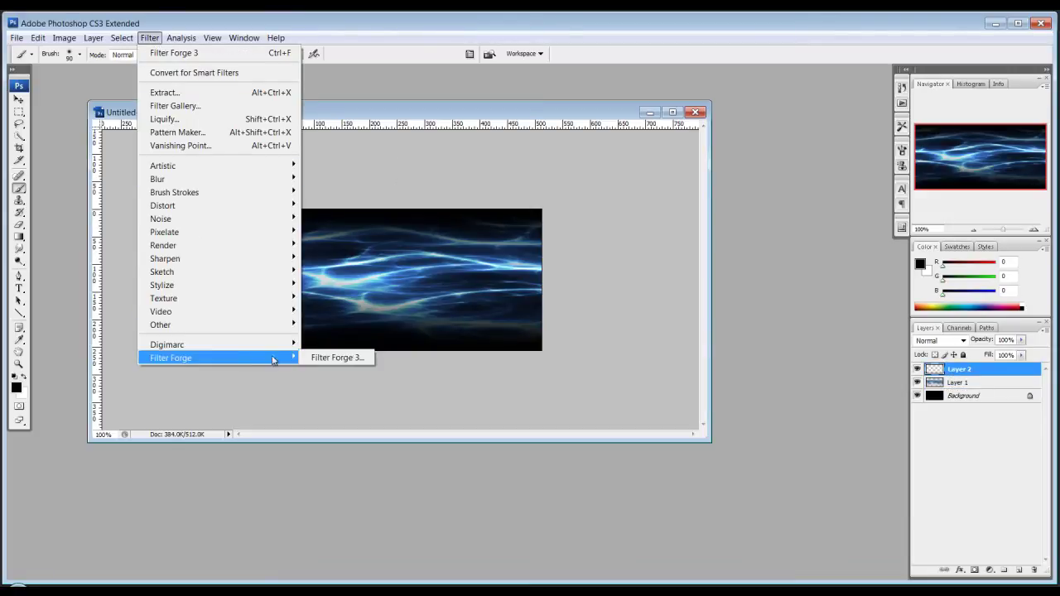
{"action": "left_click", "coordinate": [322, 360]}
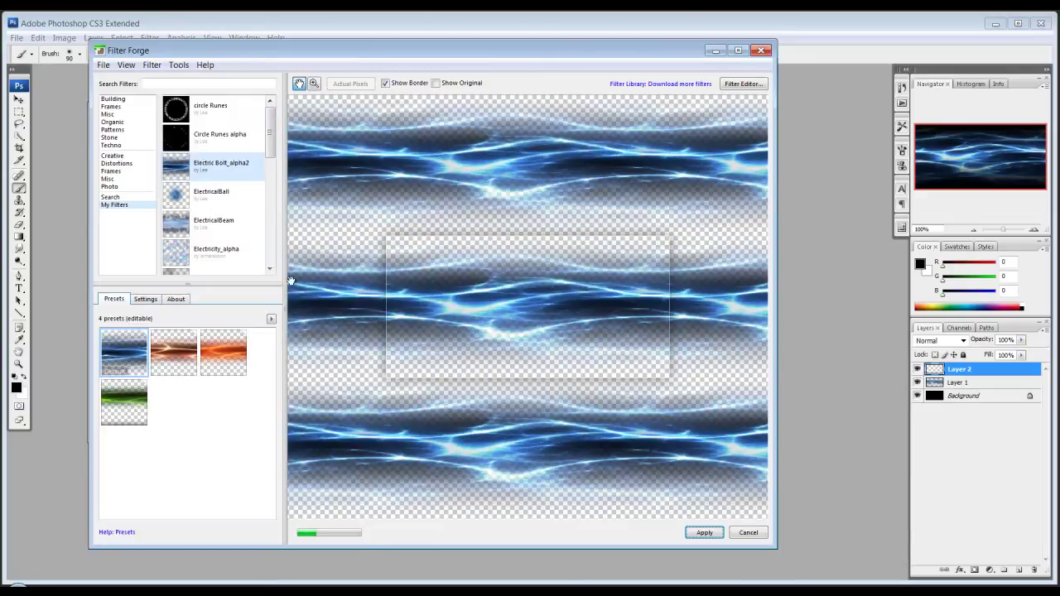
{"action": "left_click_drag", "start_coordinate": [269, 146], "coordinate": [250, 178]}
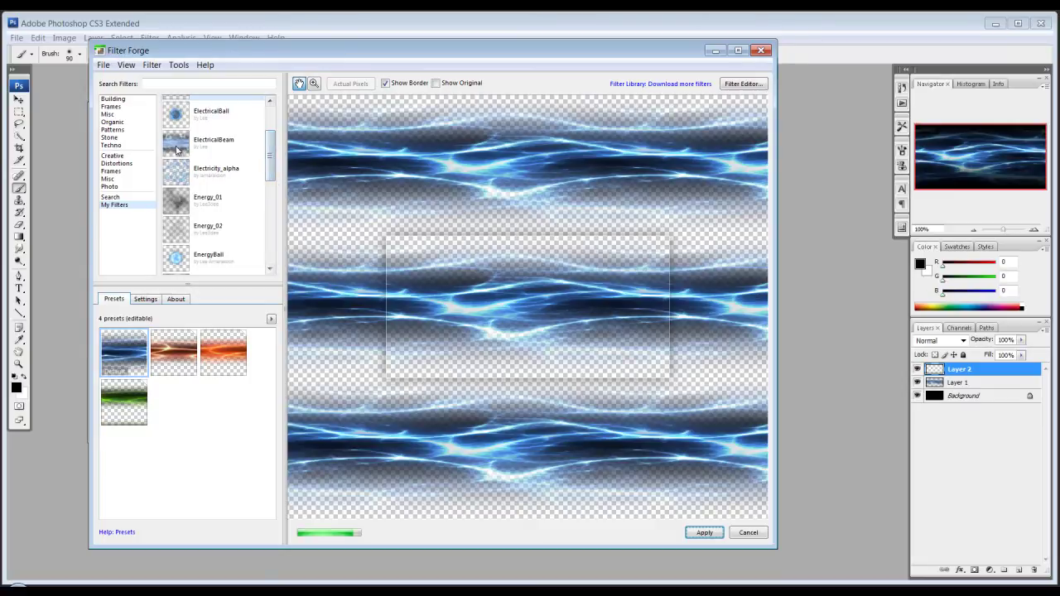
{"action": "left_click", "coordinate": [214, 143]}
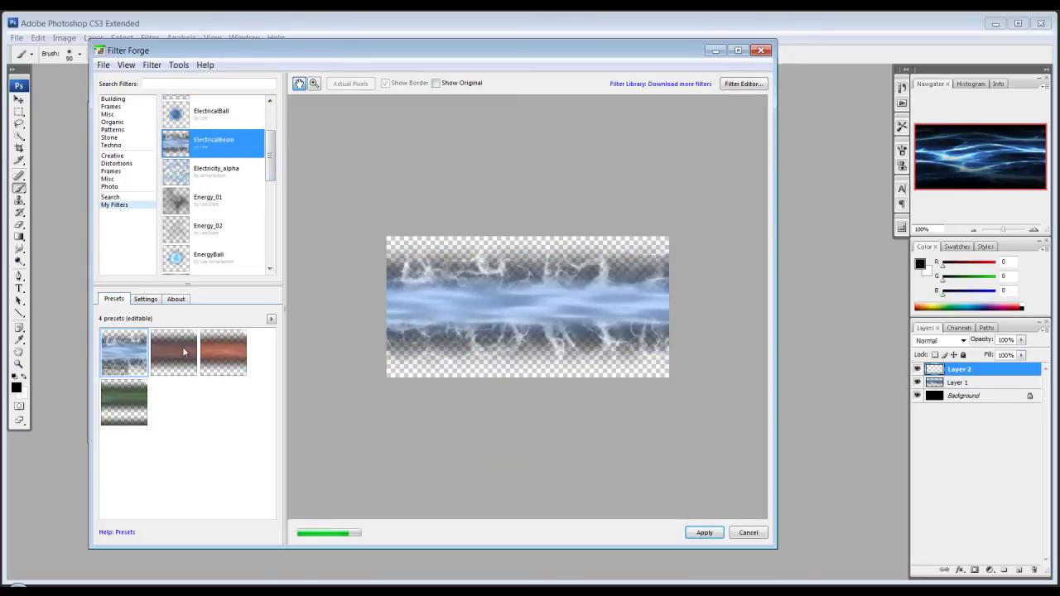
{"action": "left_click", "coordinate": [149, 300]}
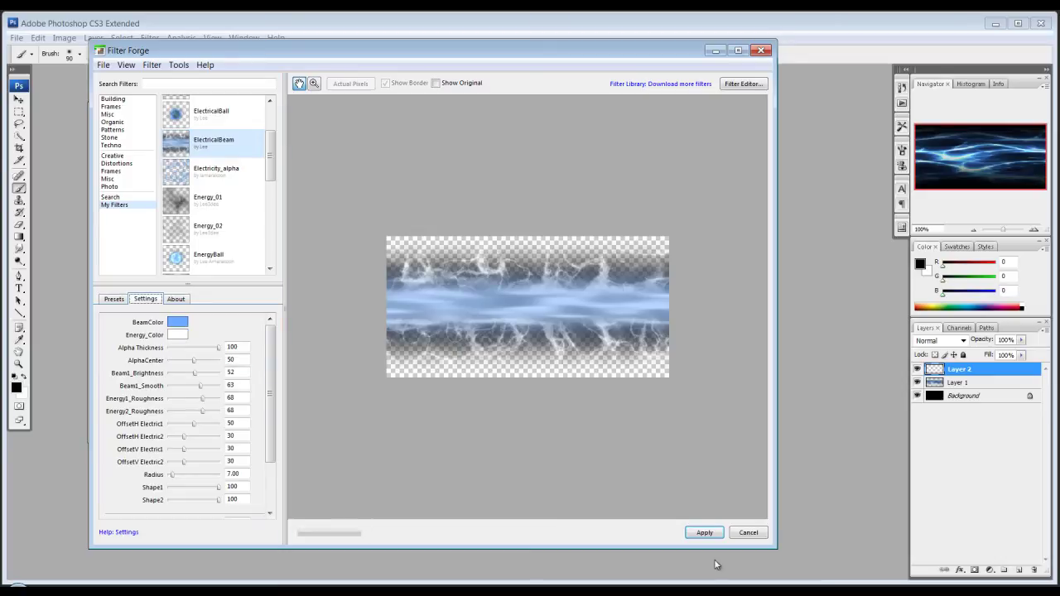
{"action": "left_click", "coordinate": [748, 533]}
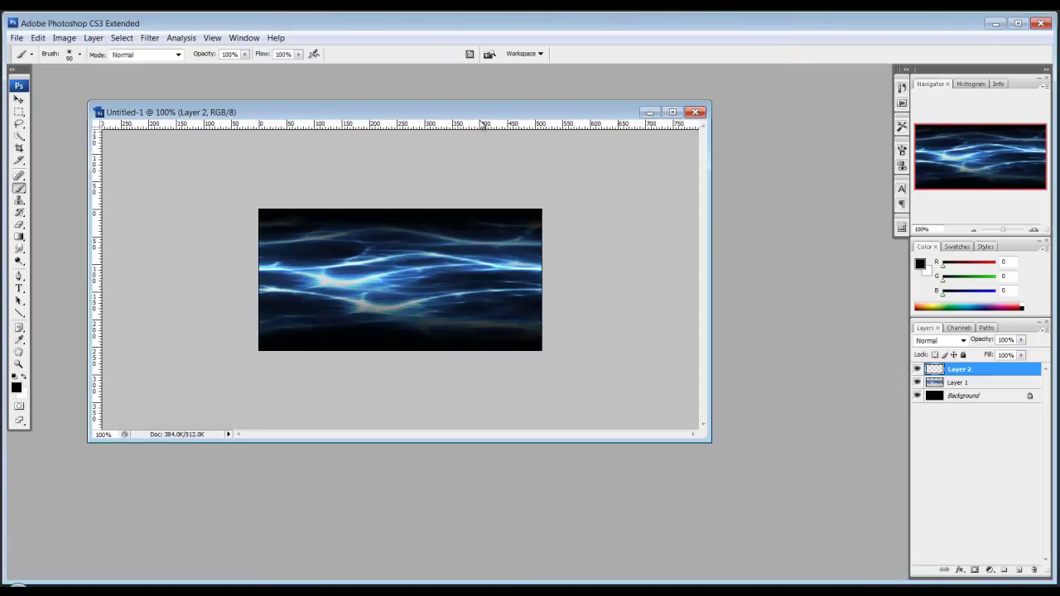
- Make the electric bolt layer active, and reposition and slightly enlarge the document window
{"action": "mouse_move", "coordinate": [482, 115]}
{"action": "left_mouse_down"}
{"action": "mouse_move", "coordinate": [504, 125]}
{"action": "mouse_move", "coordinate": [492, 120]}
{"action": "left_mouse_up"}
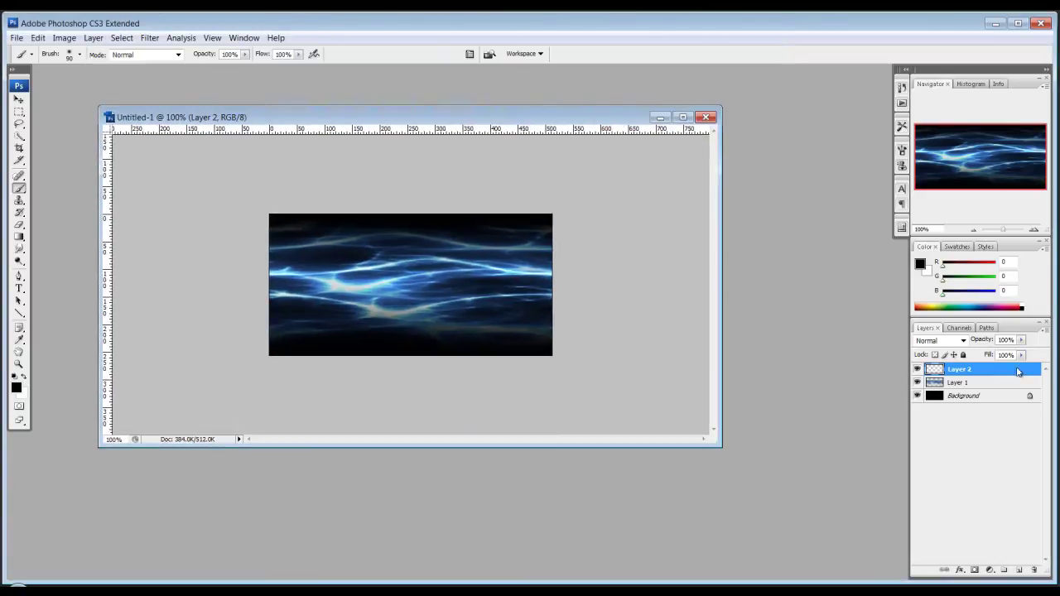
{"action": "left_click", "coordinate": [932, 386]}
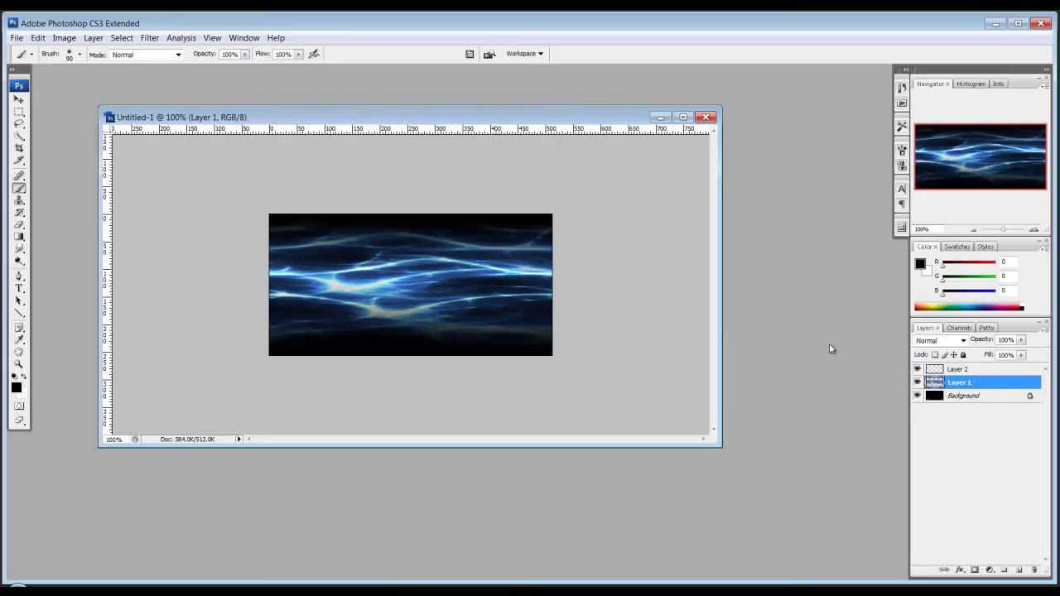
{"action": "left_click_drag", "start_coordinate": [535, 117], "coordinate": [506, 100]}
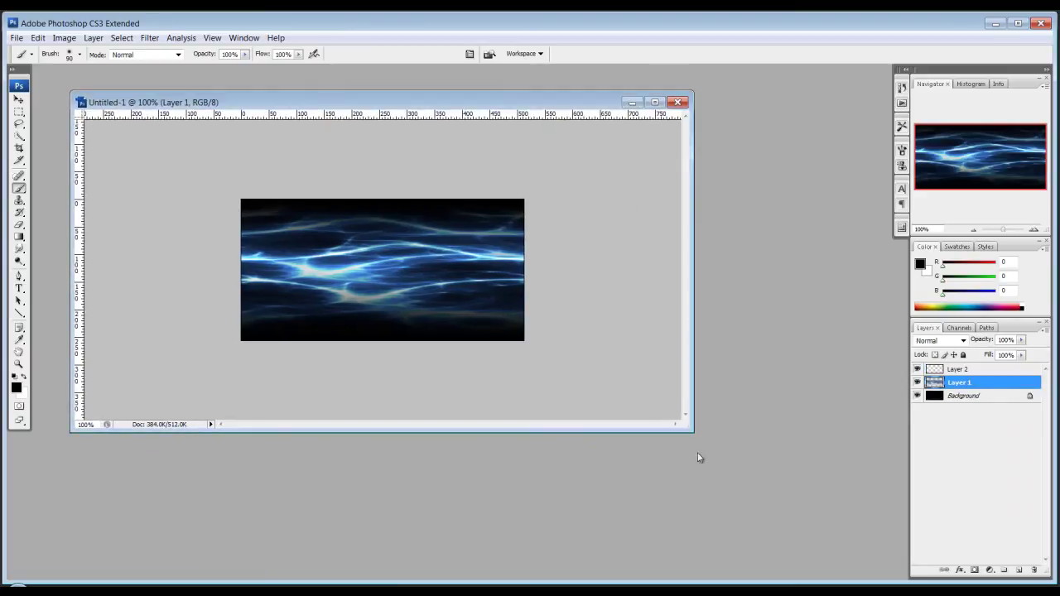
{"action": "left_click_drag", "start_coordinate": [687, 429], "coordinate": [708, 448]}
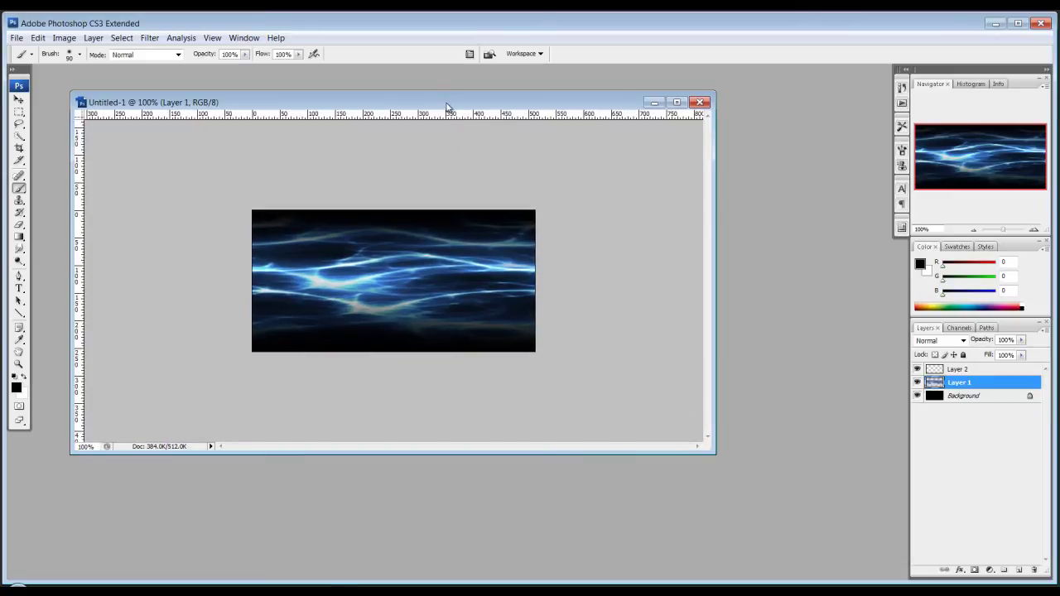
{"action": "left_click_drag", "start_coordinate": [447, 107], "coordinate": [437, 93]}
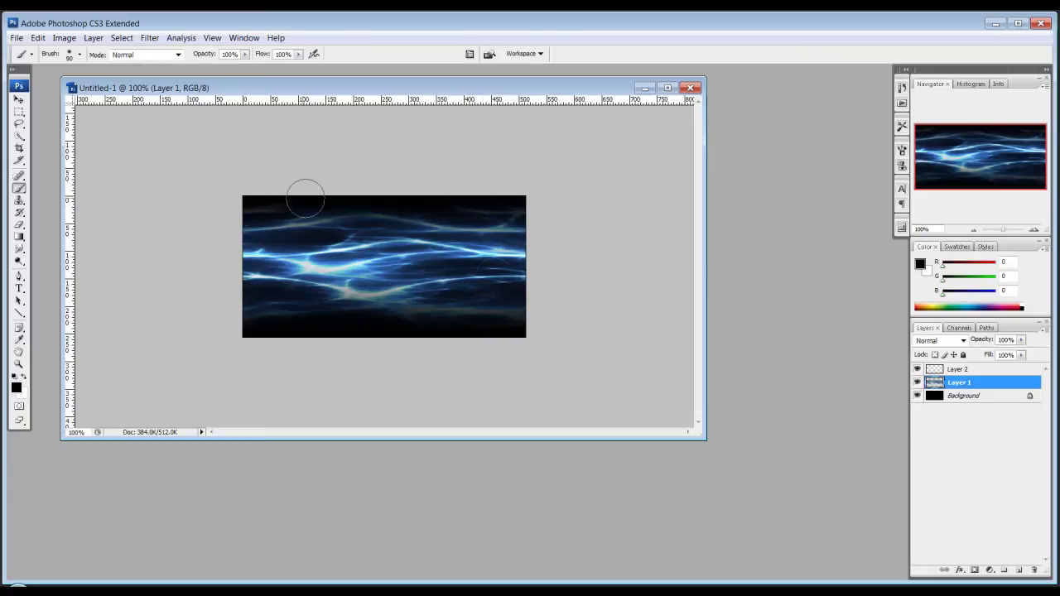
- Save a copy of the electric bolt image as the Targa file tendril_beam_01 in the Skyrim_Aura folder at 24 bits/pixel
{"action": "left_click", "coordinate": [20, 38]}
{"action": "left_click", "coordinate": [160, 213]}
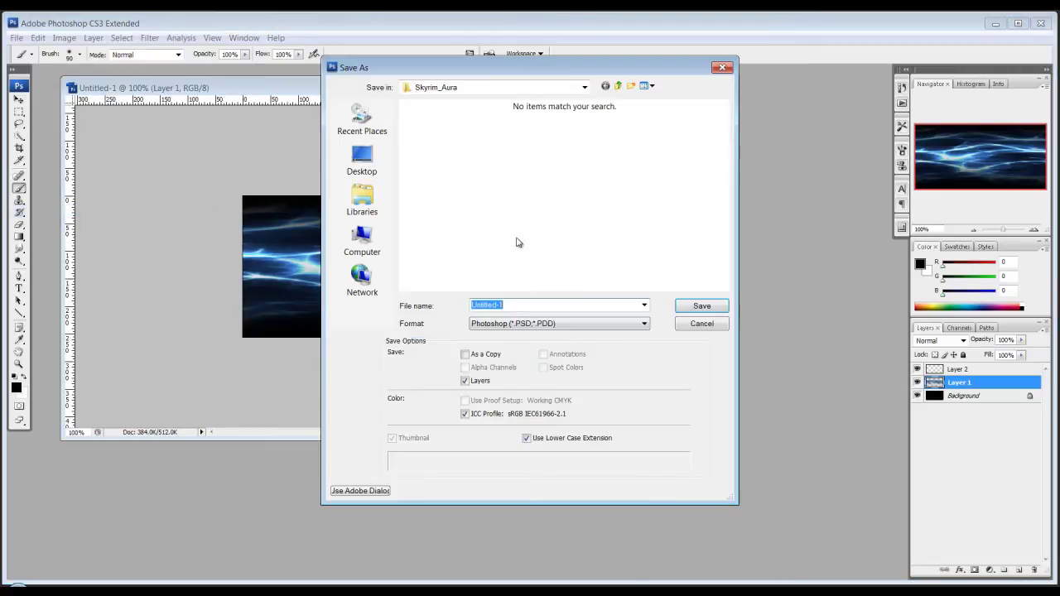
{"action": "left_click", "coordinate": [543, 323]}
{"action": "left_click", "coordinate": [537, 487]}
{"action": "left_click", "coordinate": [519, 305]}
{"action": "double_click", "coordinate": [503, 304]}
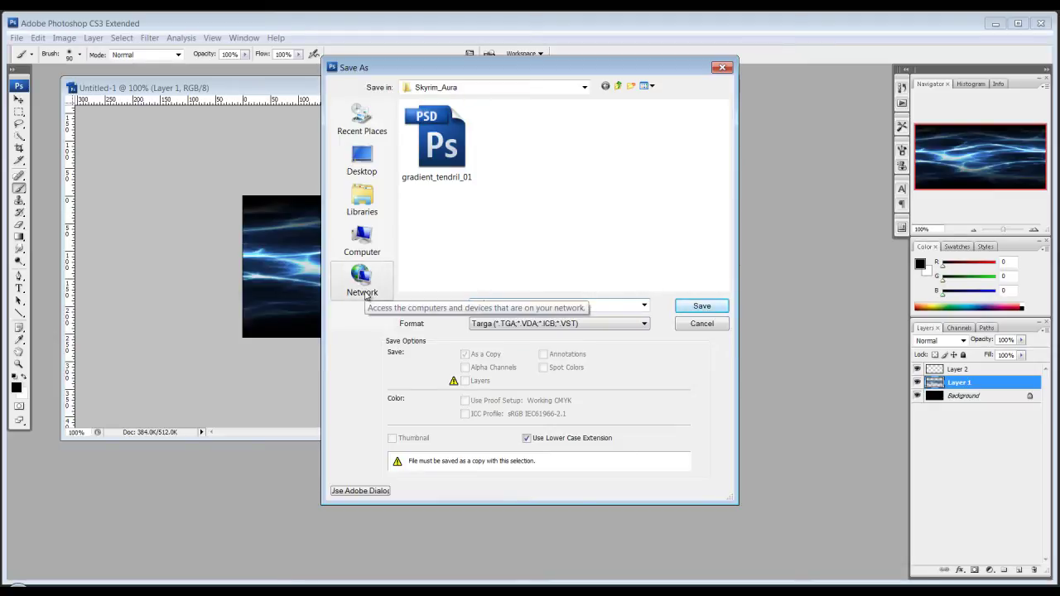
{"action": "type", "text": "tendr.tga"}
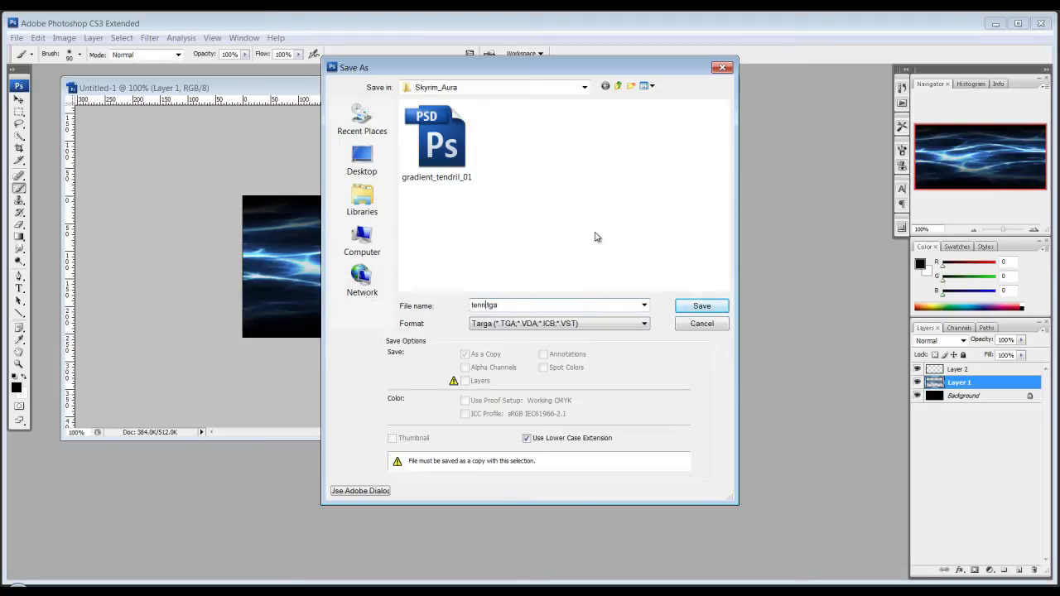
{"action": "key", "text": "BackSpace"}
{"action": "key", "text": "BackSpace"}
{"action": "type", "text": "dril_beam_01"}
{"action": "key", "text": "Return"}
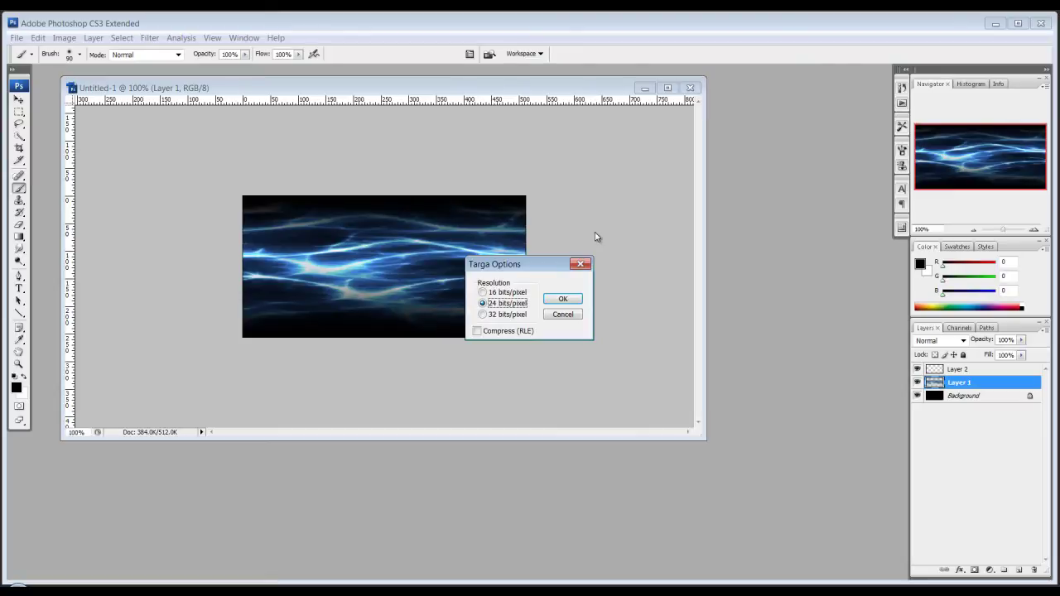
{"action": "left_click", "coordinate": [553, 303]}
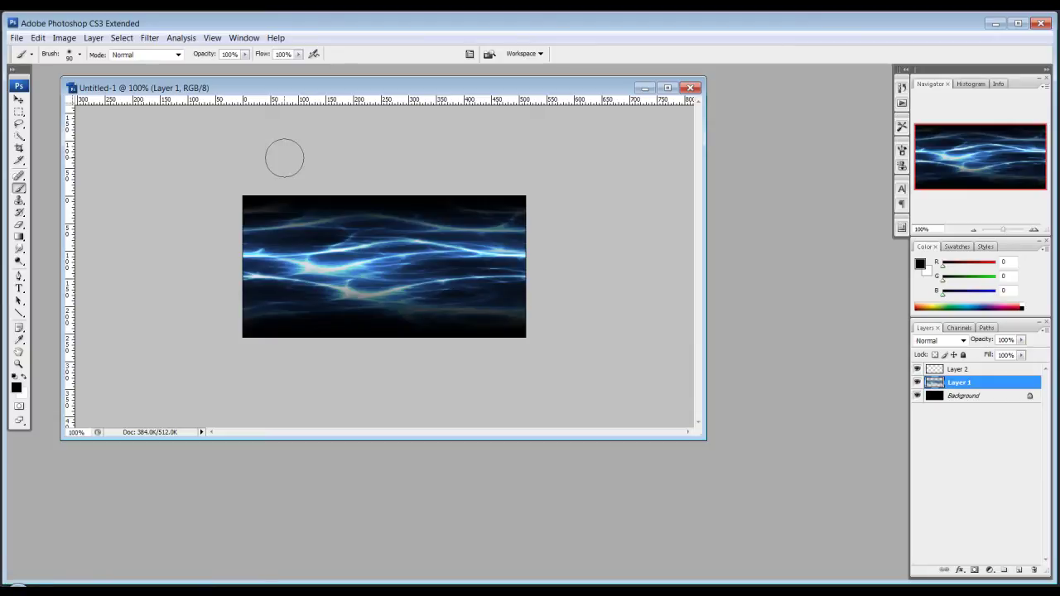
- Switch to Unreal Development Kit, show the Content Browser, and select the Exp_Rainbows_Tut1 package with its contents collapsed
{"action": "left_click", "coordinate": [98, 591]}
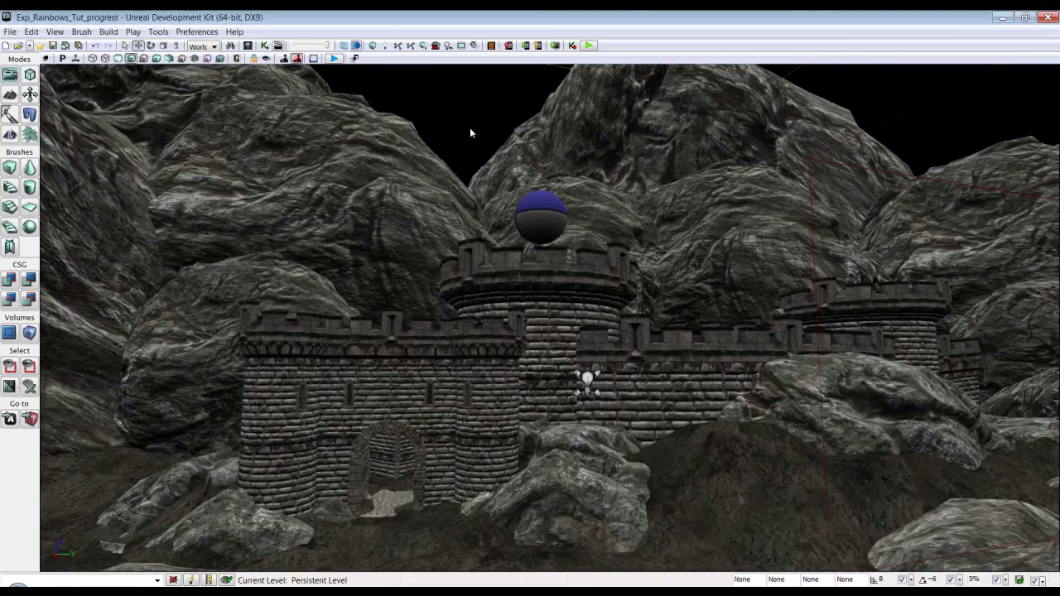
{"action": "left_click", "coordinate": [248, 46]}
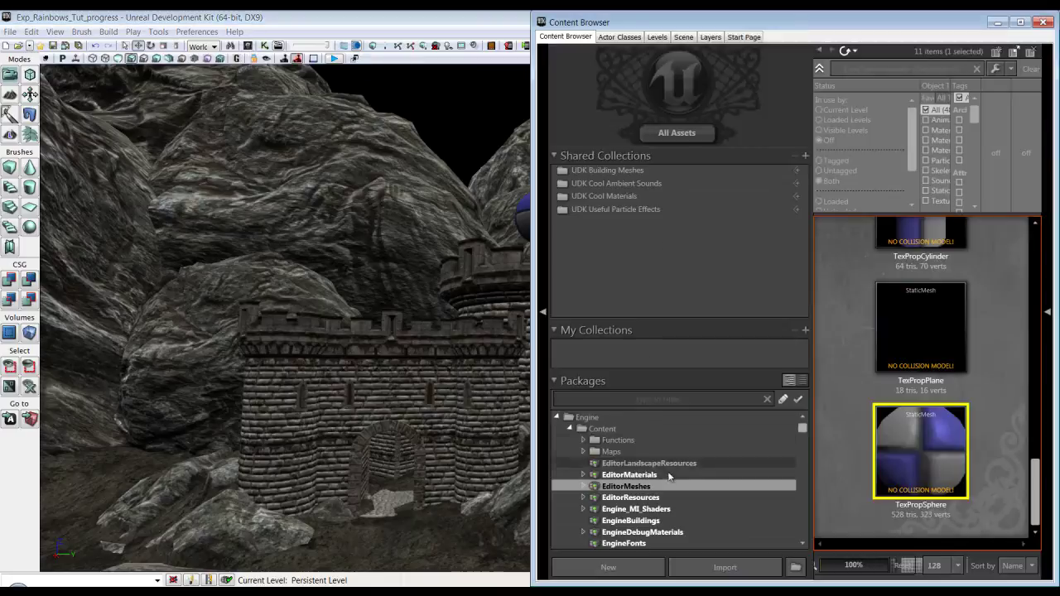
{"action": "left_click", "coordinate": [570, 430]}
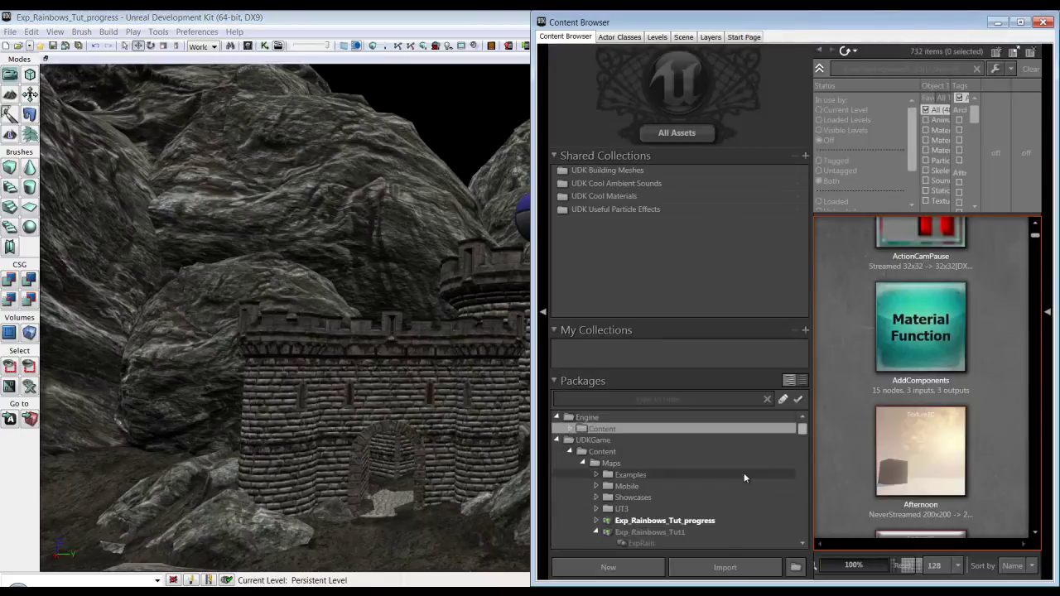
{"action": "scroll", "coordinate": [808, 437], "scroll_direction": "down", "scroll_amount": 3}
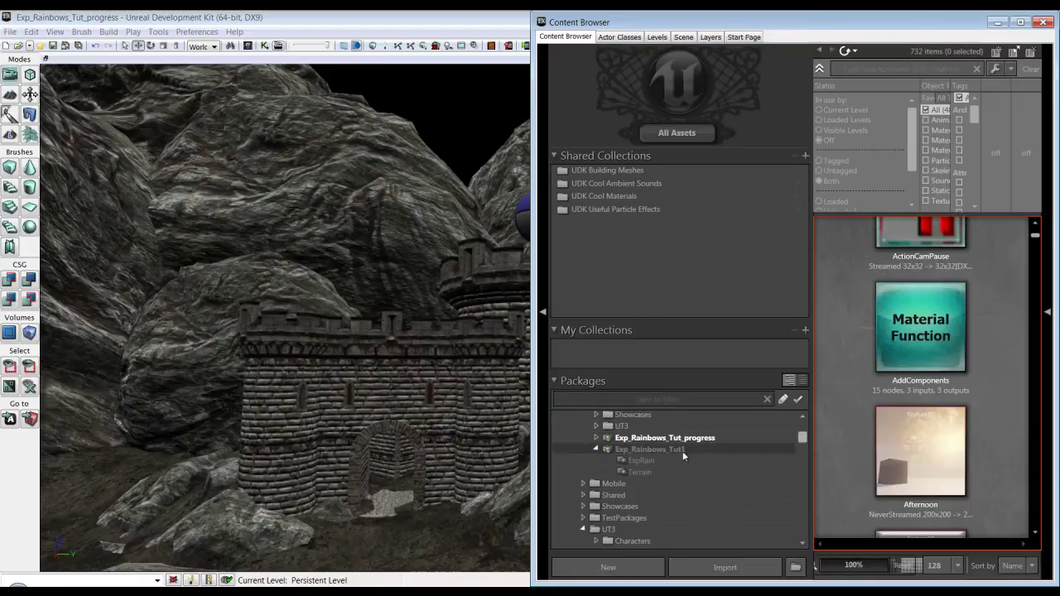
{"action": "left_click", "coordinate": [682, 451]}
{"action": "left_click", "coordinate": [686, 437]}
{"action": "left_click", "coordinate": [686, 449]}
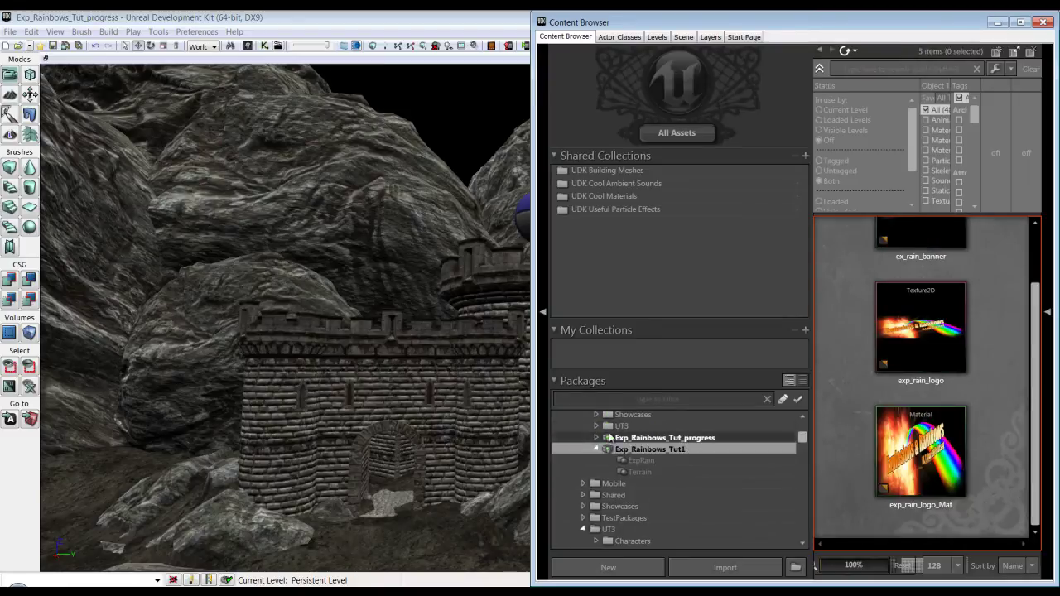
{"action": "left_click", "coordinate": [596, 450]}
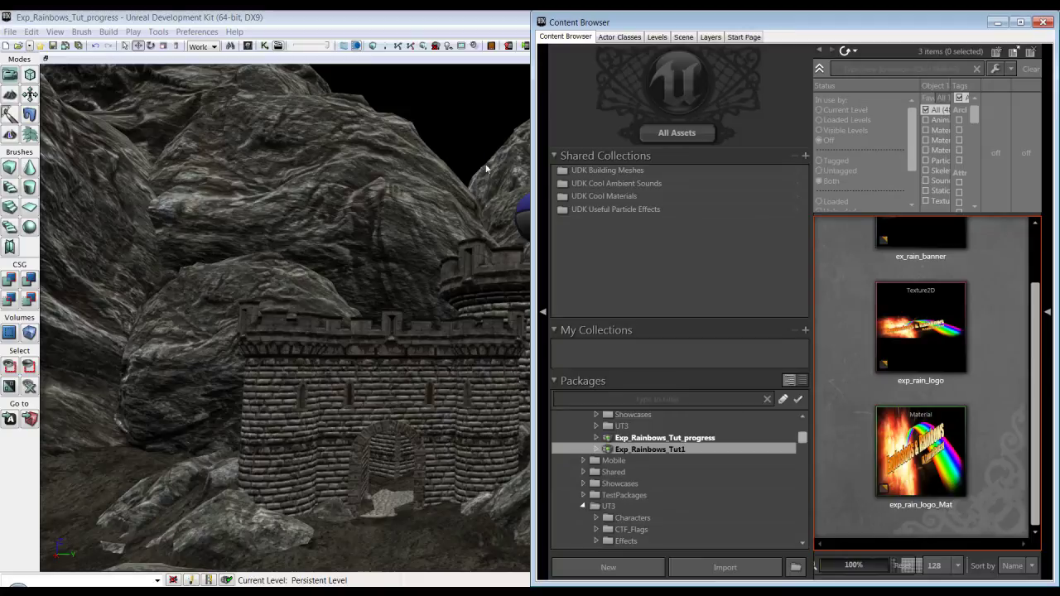
- Choose the mesh file skyrim_aura_tendril_01 from the Skyrim_Aura folder for import
{"action": "left_click", "coordinate": [717, 572]}
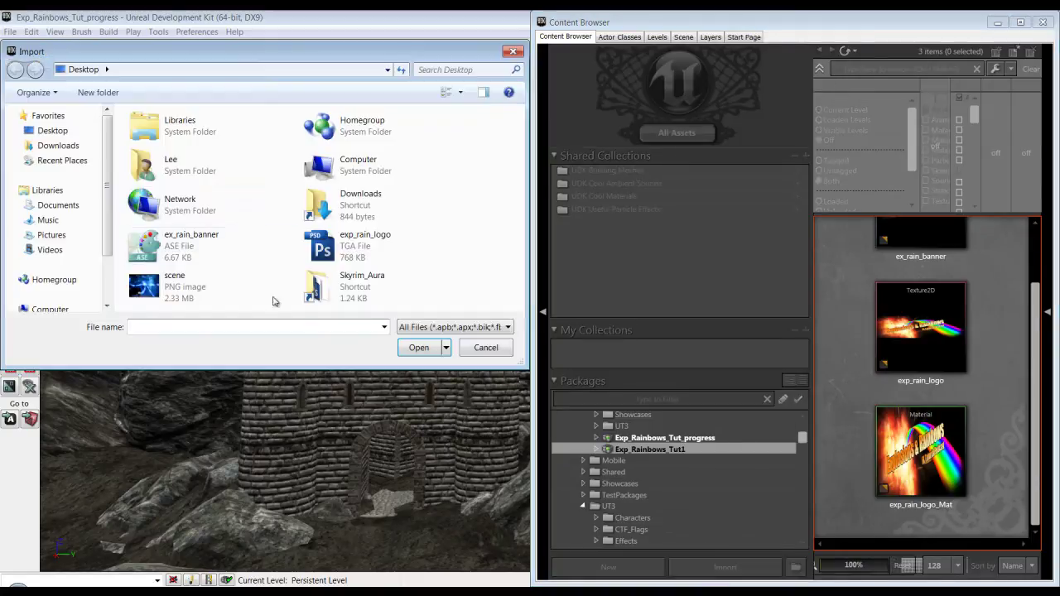
{"action": "double_click", "coordinate": [322, 290]}
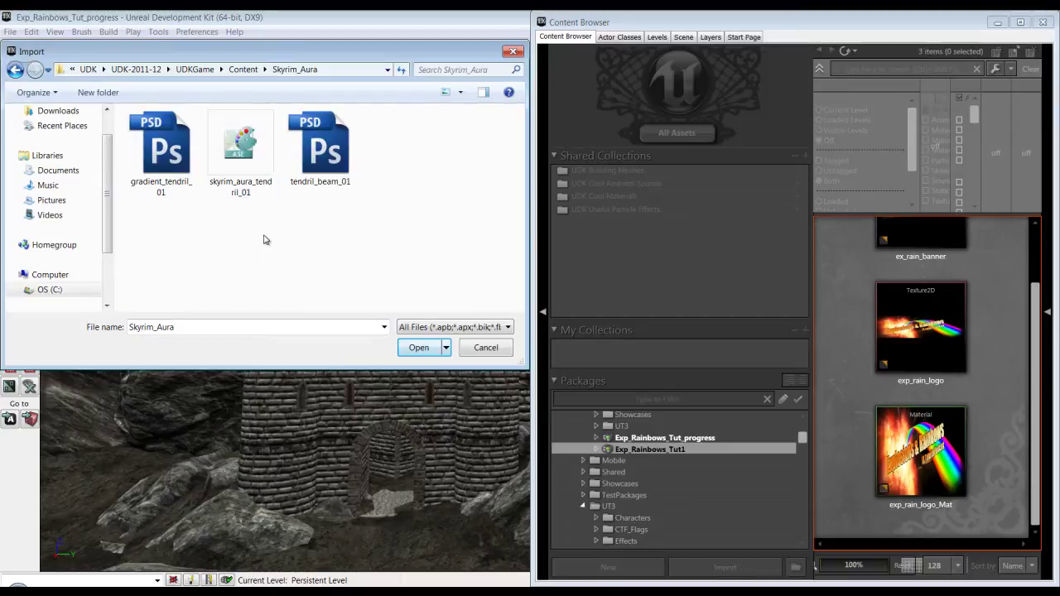
{"action": "double_click", "coordinate": [240, 149]}
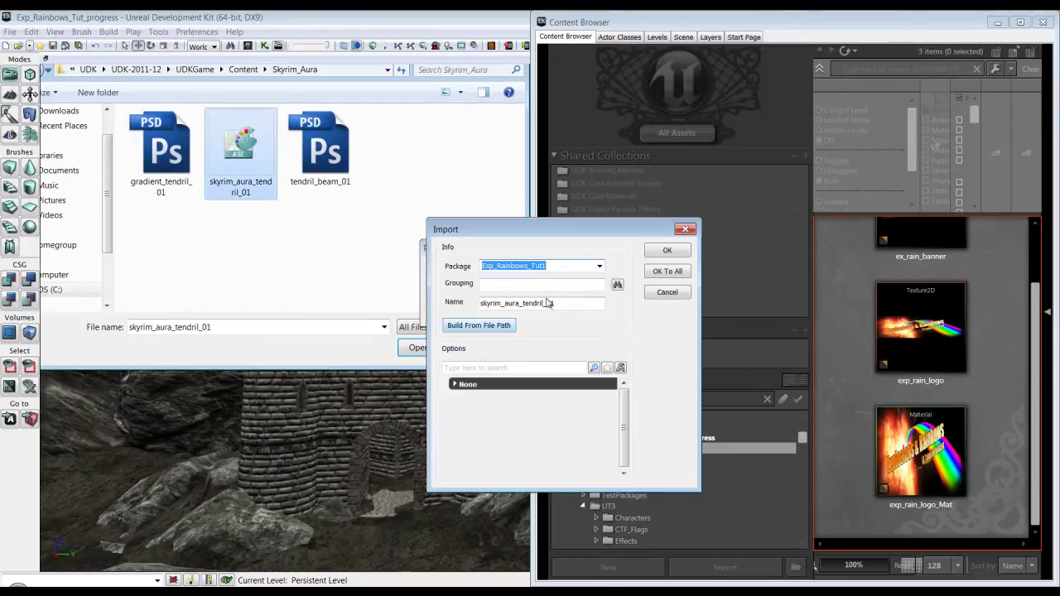
{"action": "left_click", "coordinate": [568, 266]}
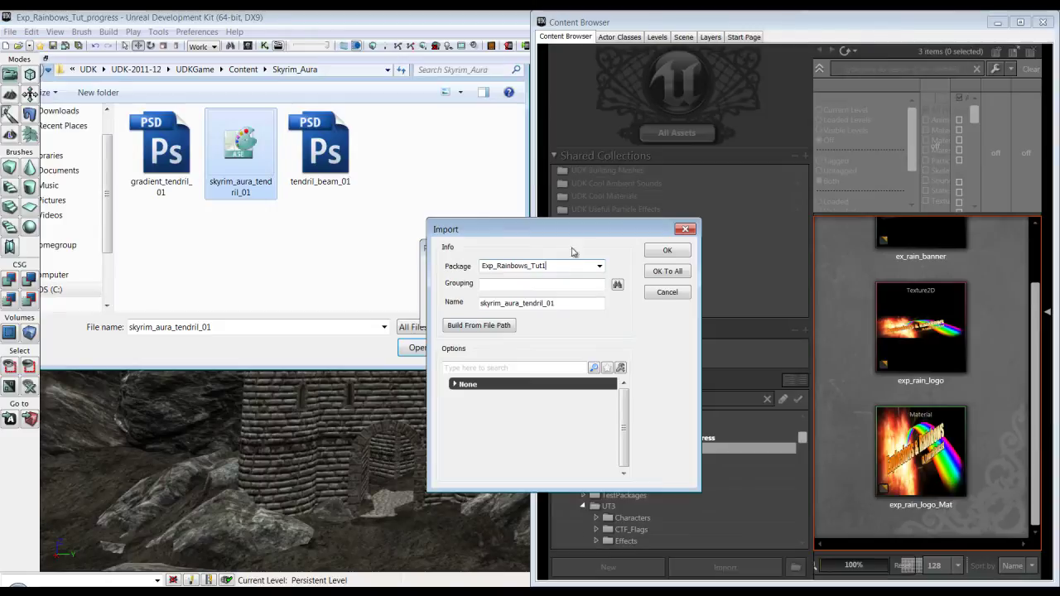
{"action": "left_click_drag", "start_coordinate": [544, 235], "coordinate": [354, 243]}
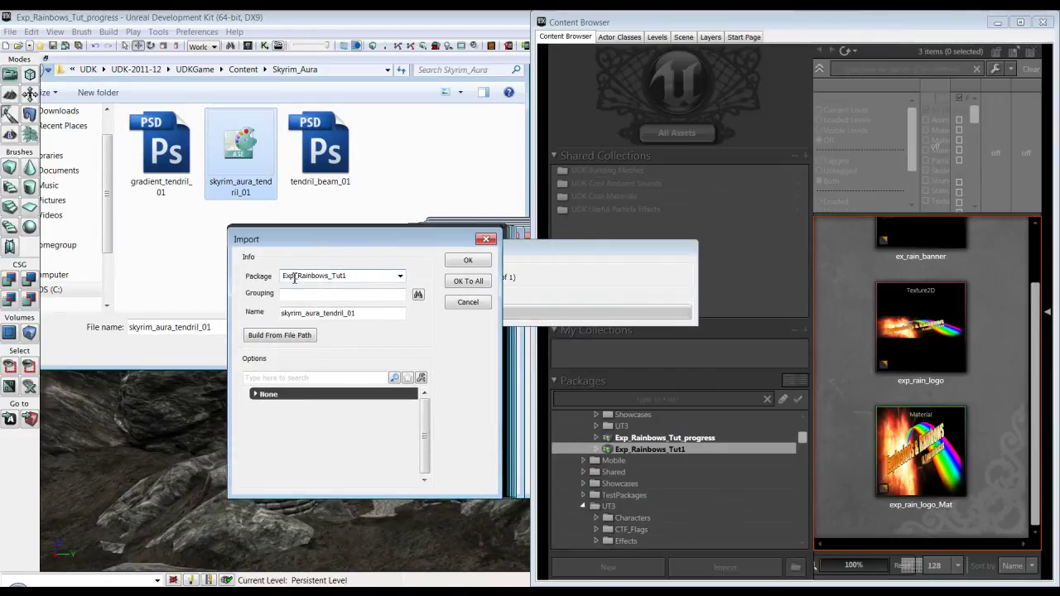
- Import the tendril mesh into a new package Skyrim_Aura_Tut1 with the grouping Meshes
{"action": "left_click_drag", "start_coordinate": [342, 279], "coordinate": [136, 242]}
{"action": "type", "text": "Skyri"}
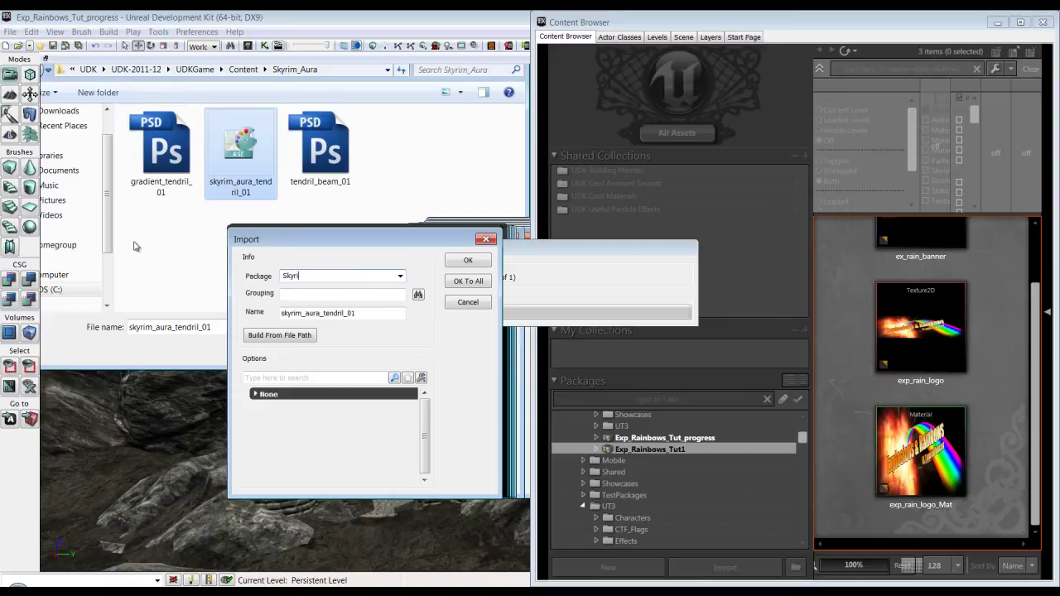
{"action": "type", "text": "m_Aura_"}
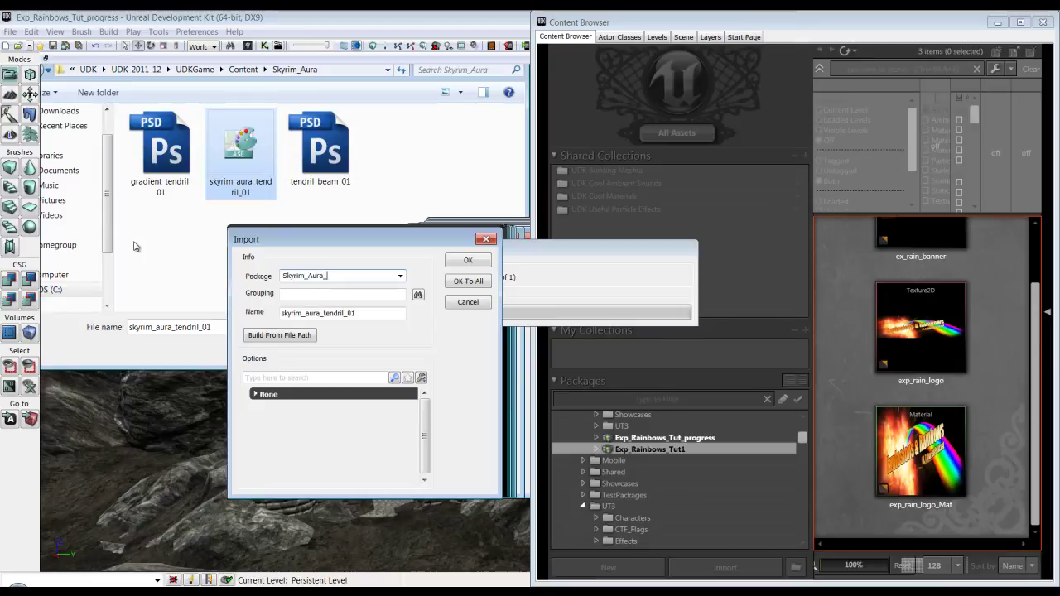
{"action": "type", "text": "Tut1"}
{"action": "left_click", "coordinate": [313, 296]}
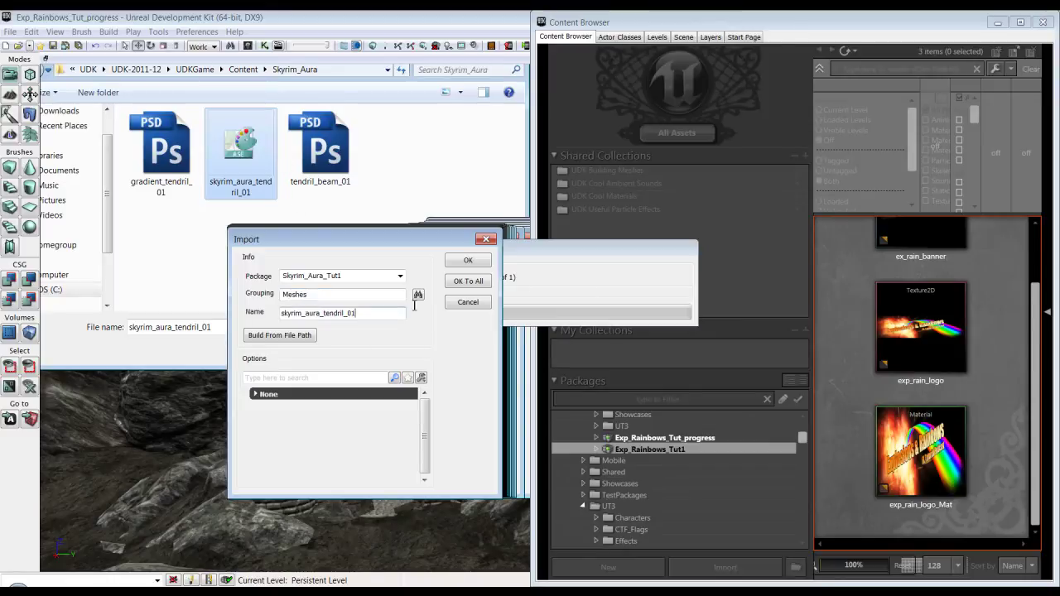
{"action": "left_click", "coordinate": [462, 262]}
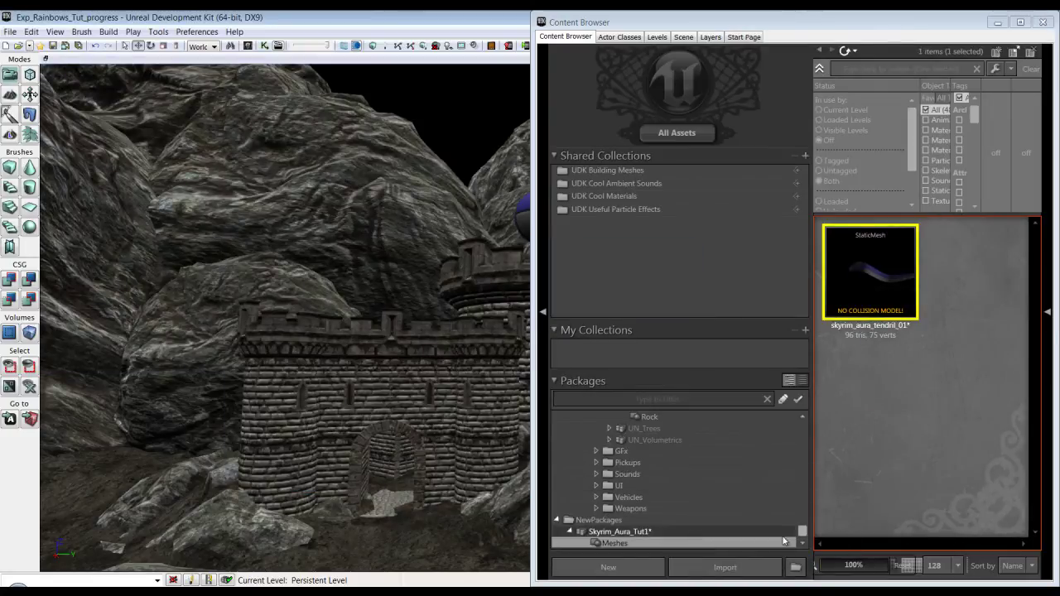
- Import the gradient_tendril_01 image into the Skyrim_Aura_Tut1 package with the grouping Textures
{"action": "left_click", "coordinate": [725, 568]}
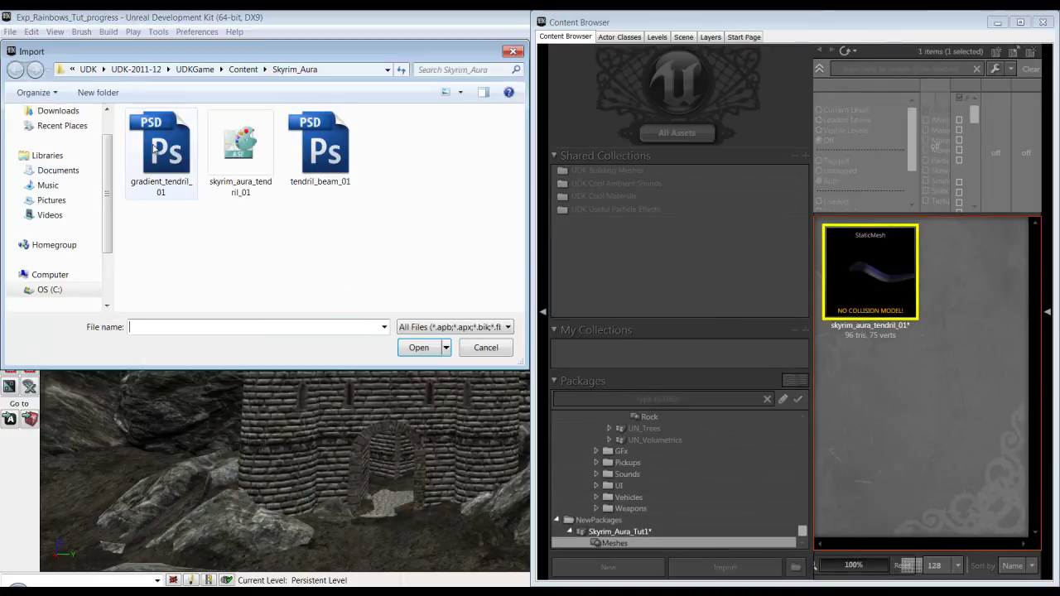
{"action": "double_click", "coordinate": [168, 158]}
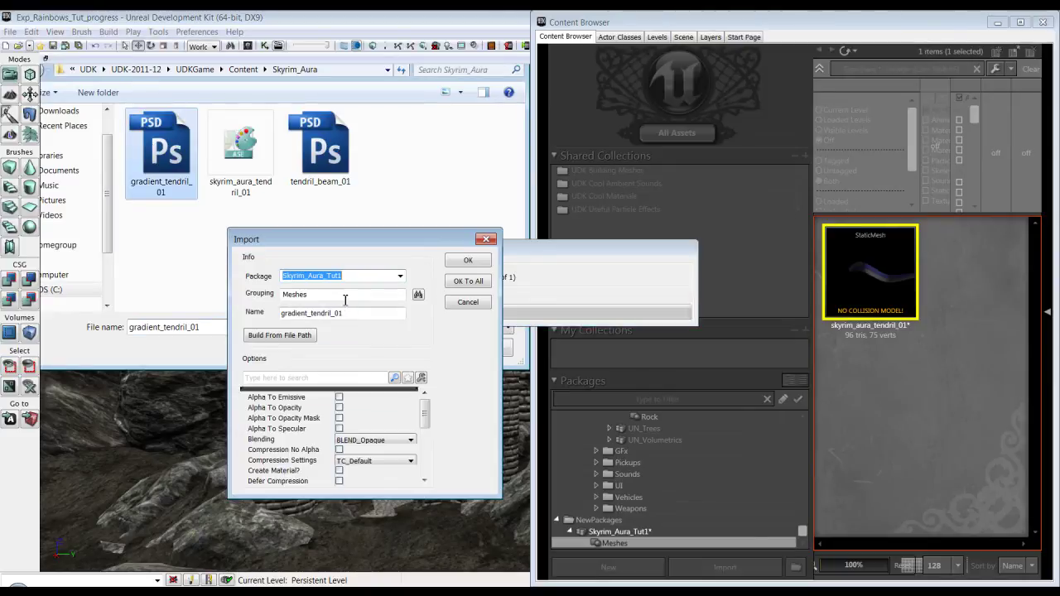
{"action": "key", "text": "Tab"}
{"action": "type", "text": "Te"}
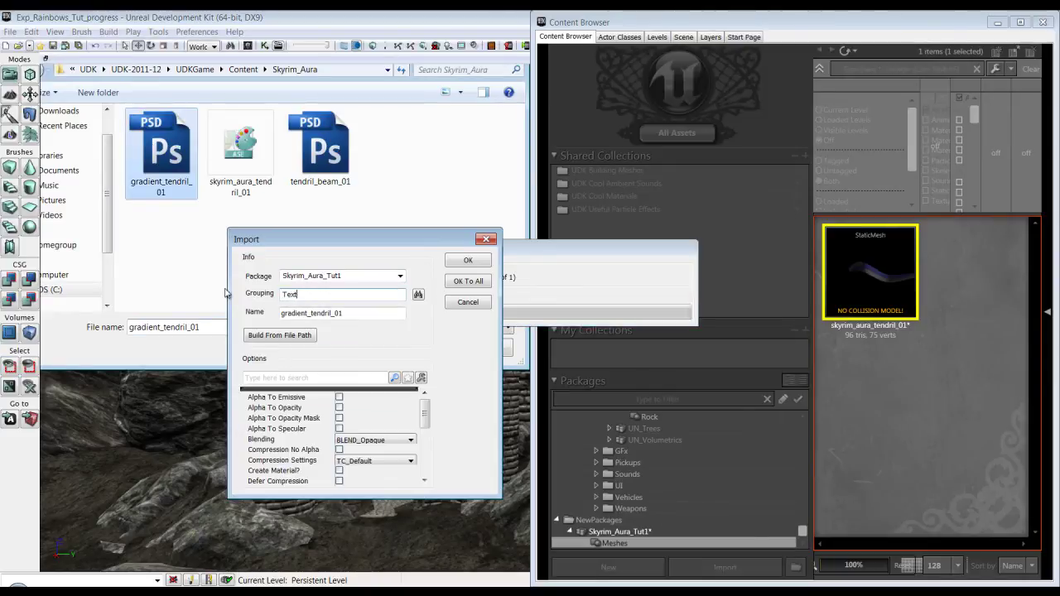
{"action": "type", "text": "xtures"}
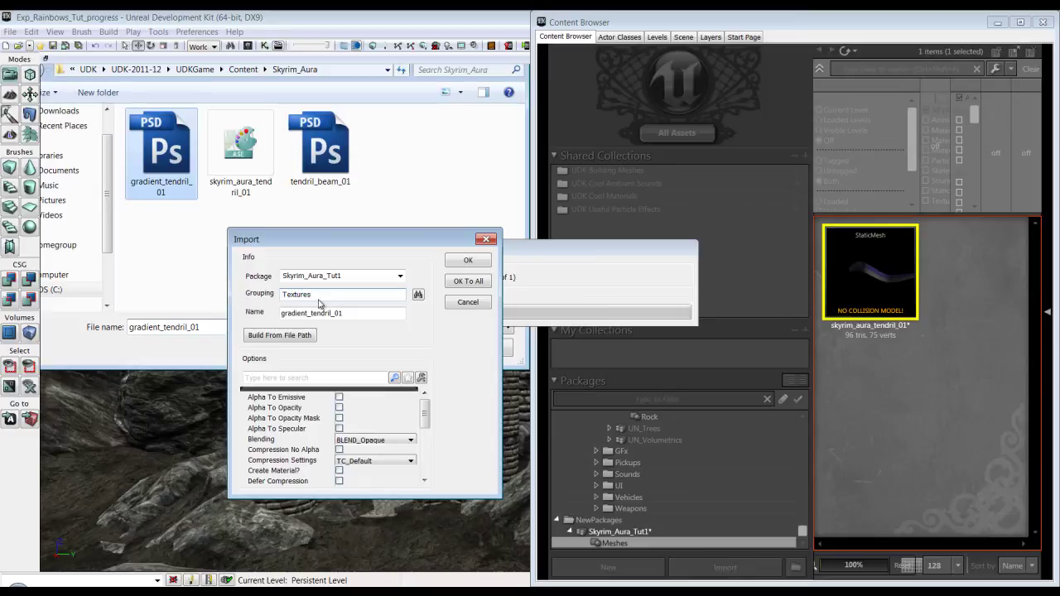
{"action": "left_click", "coordinate": [483, 264]}
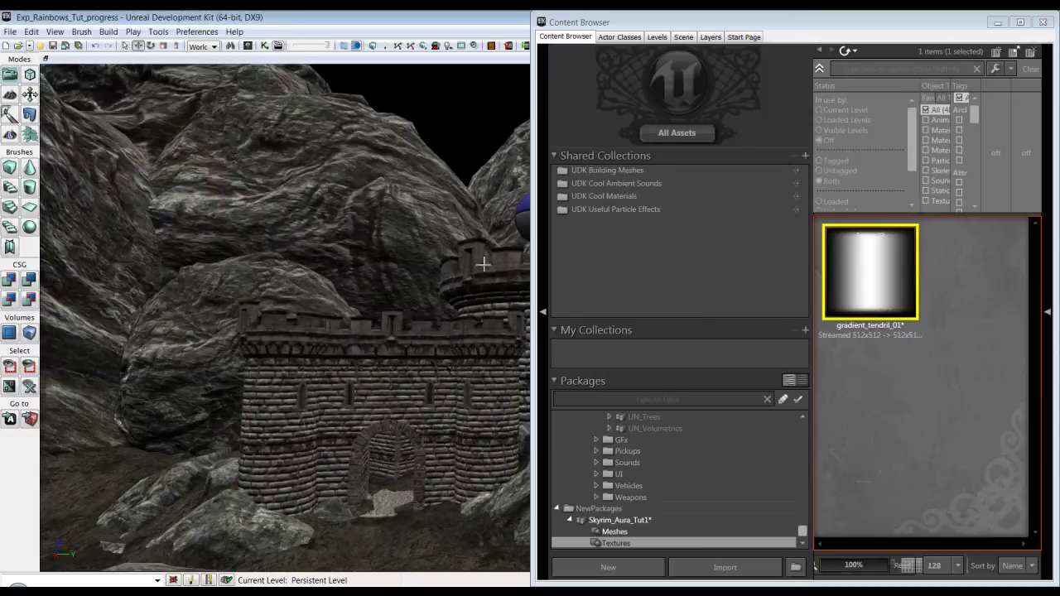
- Import the tendril_beam_01 image into the Textures group of the Skyrim_Aura_Tut1 package
{"action": "left_click", "coordinate": [732, 568]}
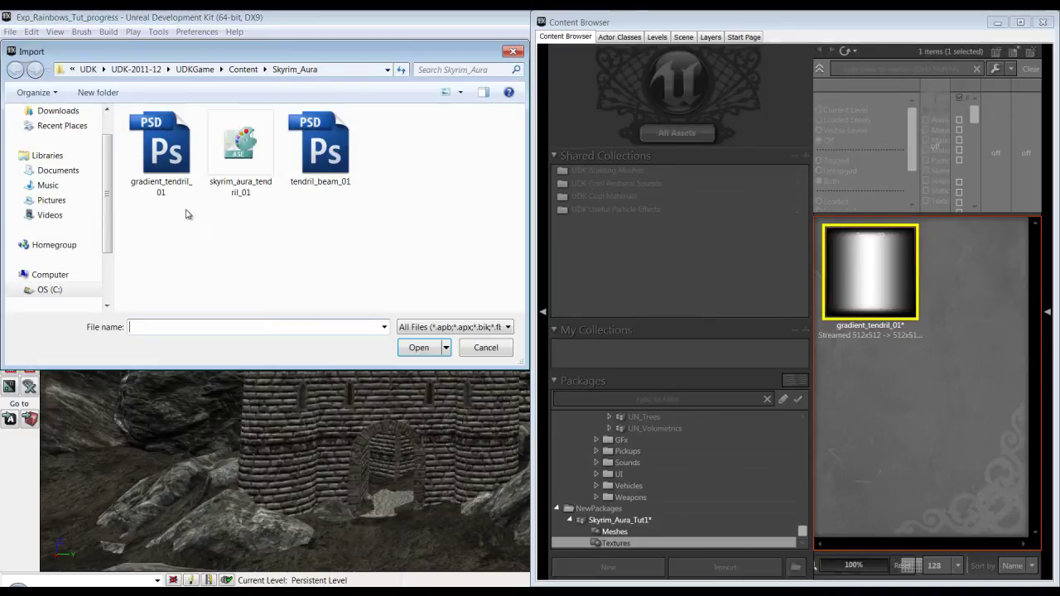
{"action": "left_click", "coordinate": [323, 165]}
{"action": "double_click", "coordinate": [323, 166]}
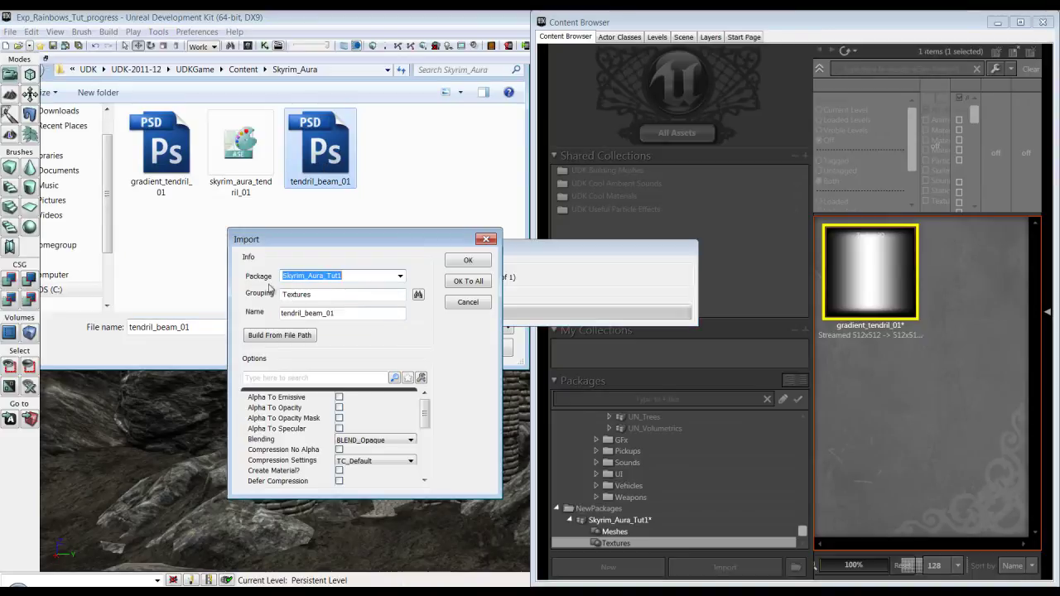
{"action": "left_click", "coordinate": [468, 260]}
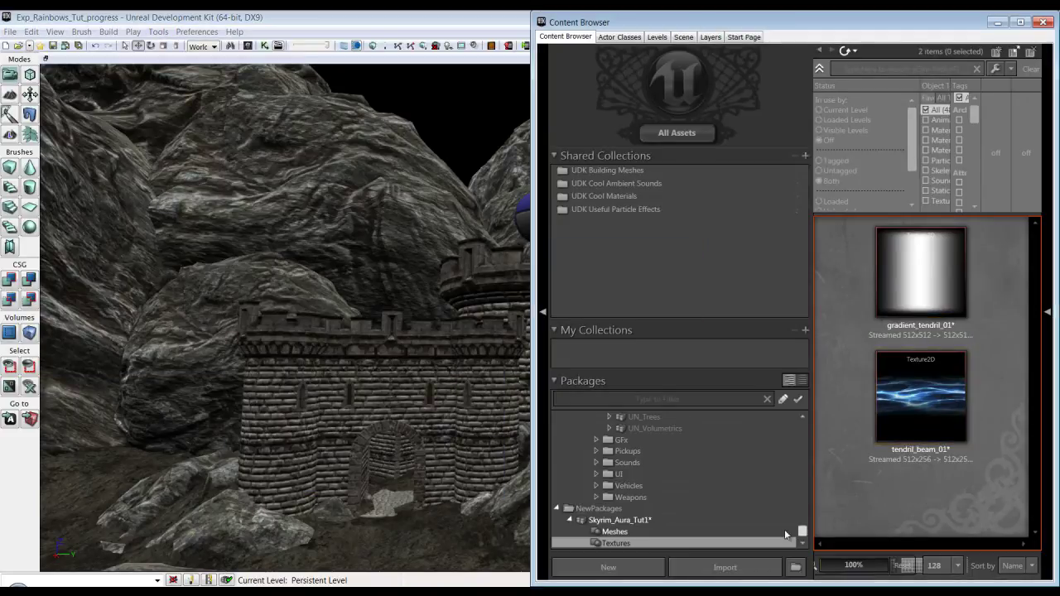
- Save the Skyrim_Aura_Tut1 package into the Skyrim_Aura folder under the same name
{"action": "left_click", "coordinate": [663, 520]}
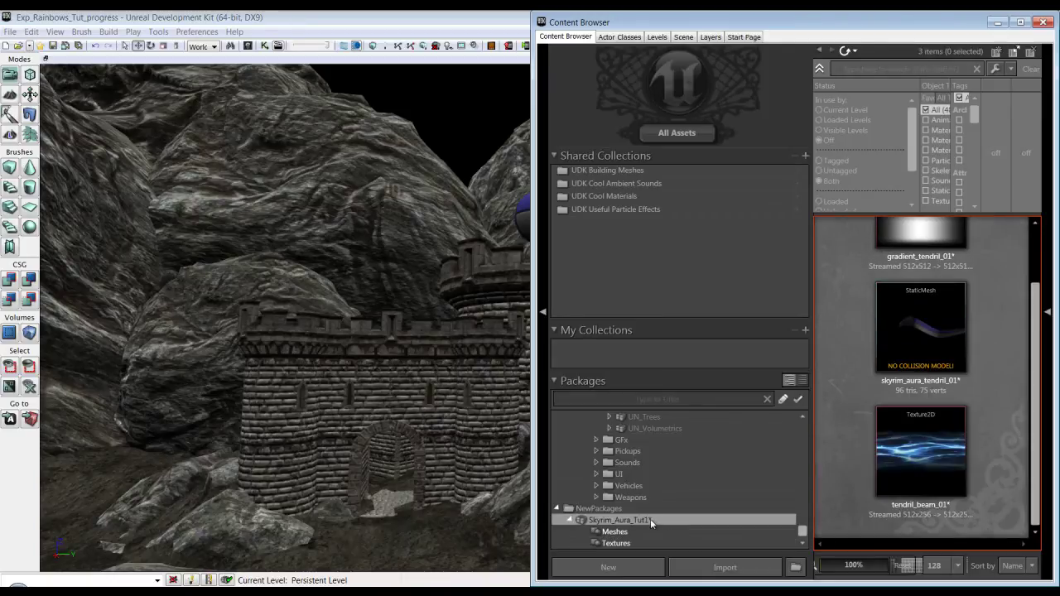
{"action": "right_click", "coordinate": [650, 518]}
{"action": "left_click", "coordinate": [697, 354]}
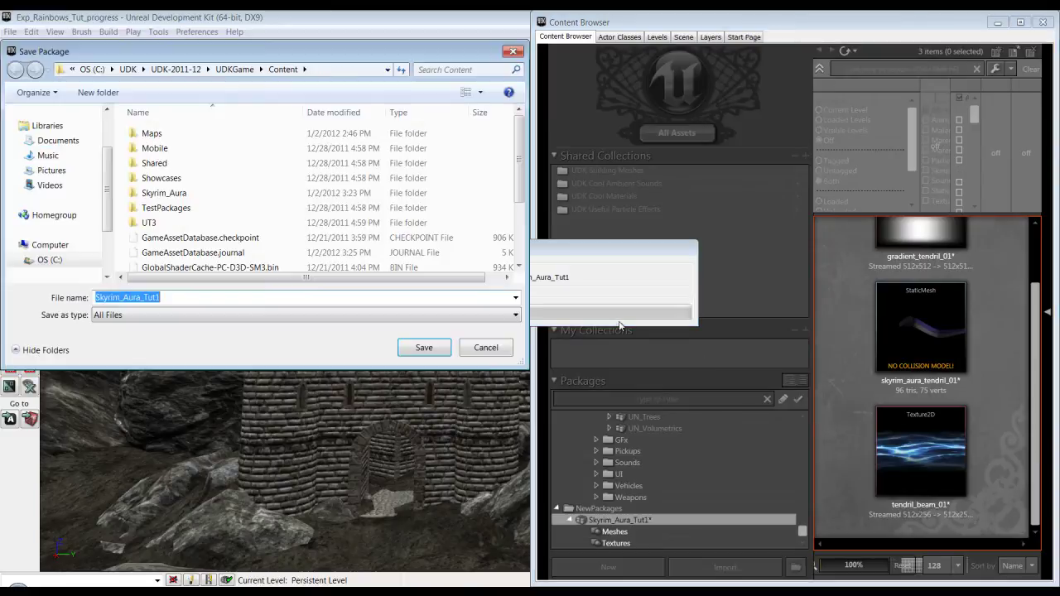
{"action": "left_click", "coordinate": [181, 298]}
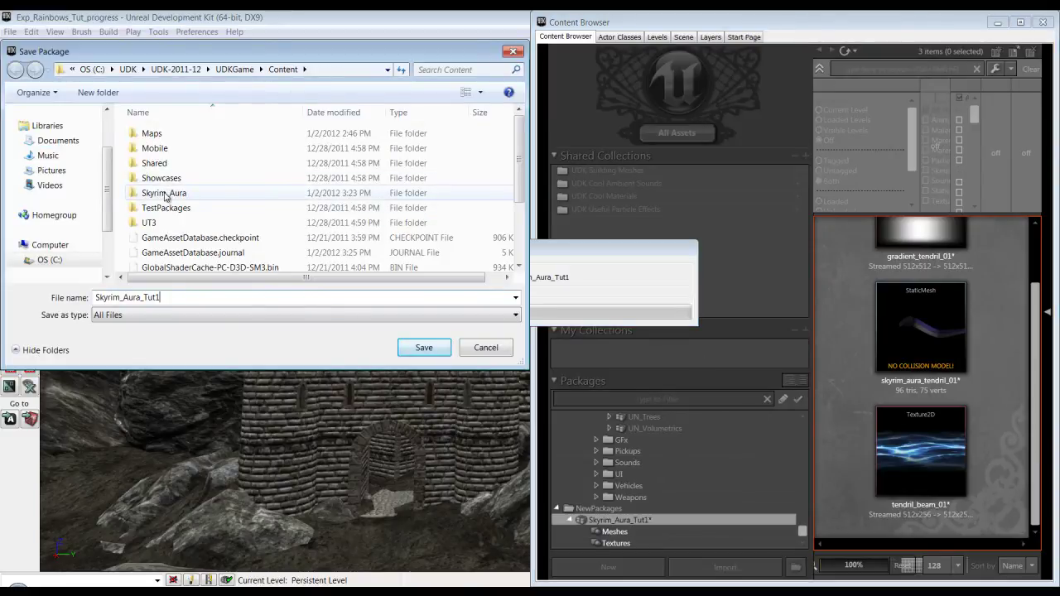
{"action": "double_click", "coordinate": [164, 195]}
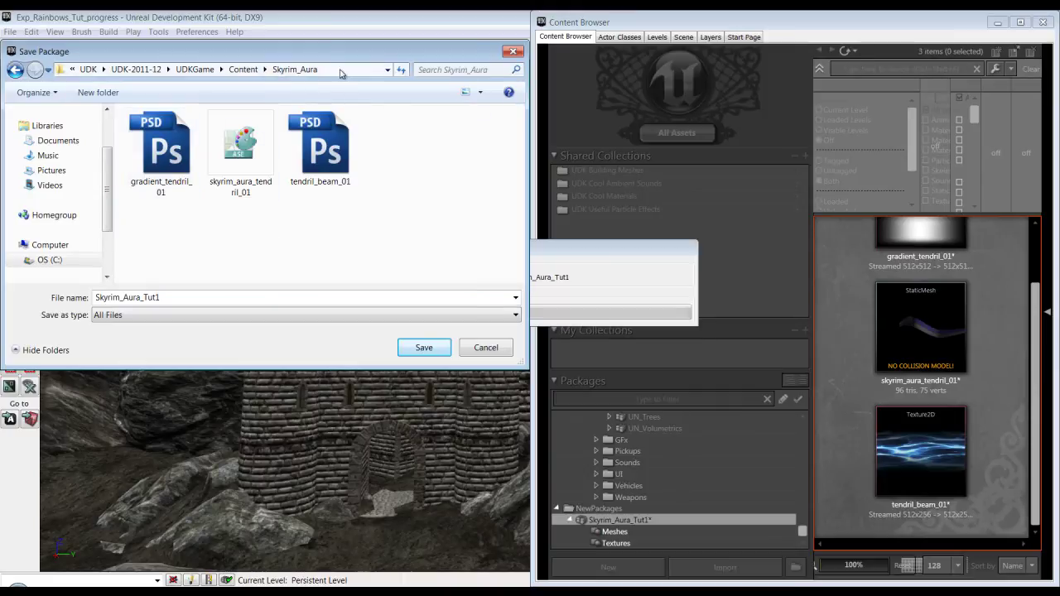
{"action": "left_click", "coordinate": [433, 348]}
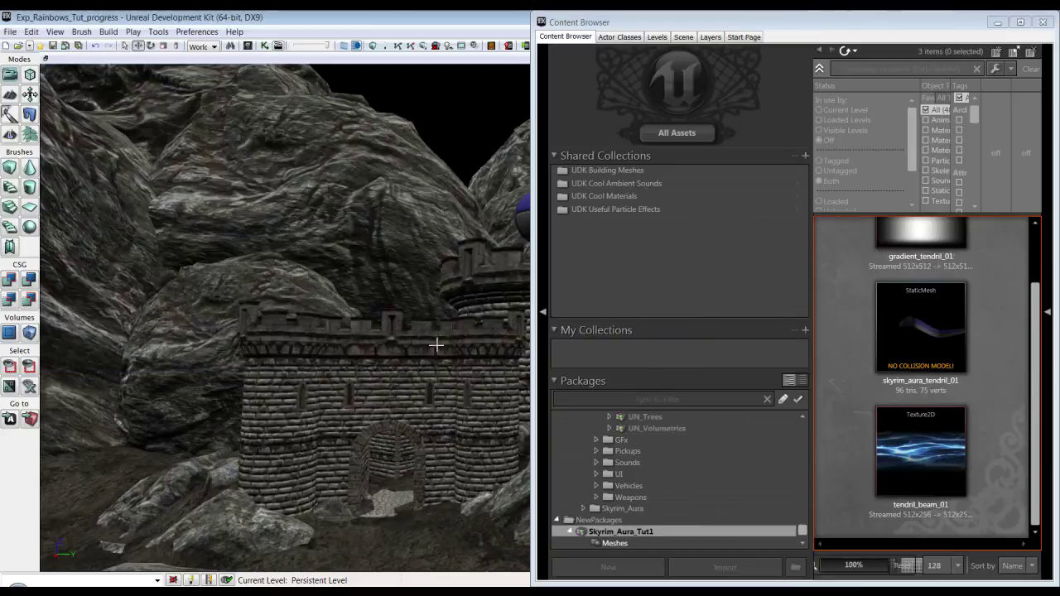
- Start a new material from the tendril_beam_01 texture in the package's Textures group
{"action": "left_click_drag", "start_coordinate": [803, 532], "coordinate": [804, 538]}
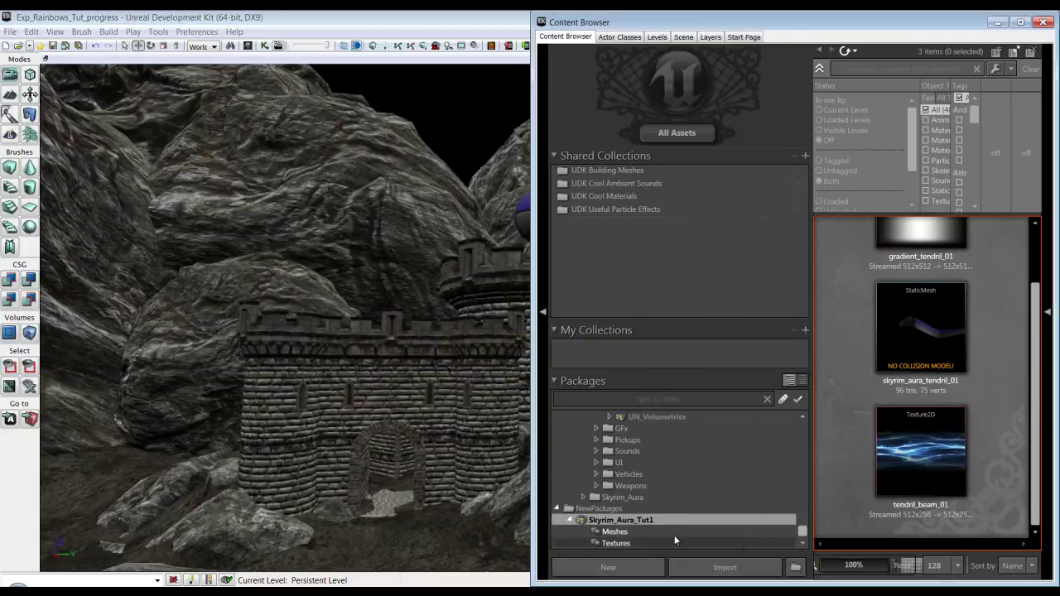
{"action": "left_click", "coordinate": [670, 535]}
{"action": "left_click", "coordinate": [616, 542]}
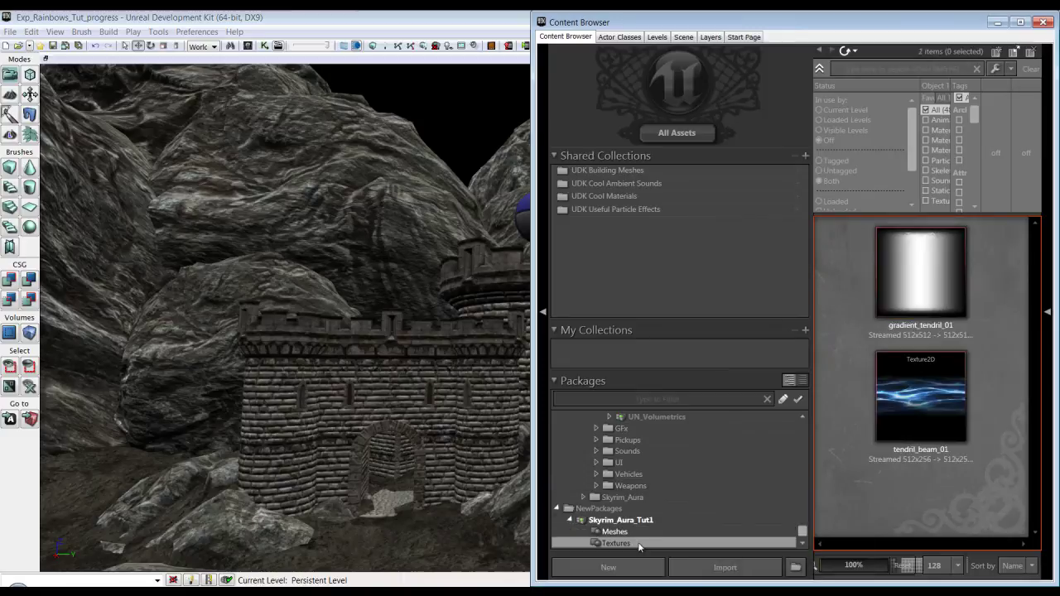
{"action": "left_click", "coordinate": [917, 395]}
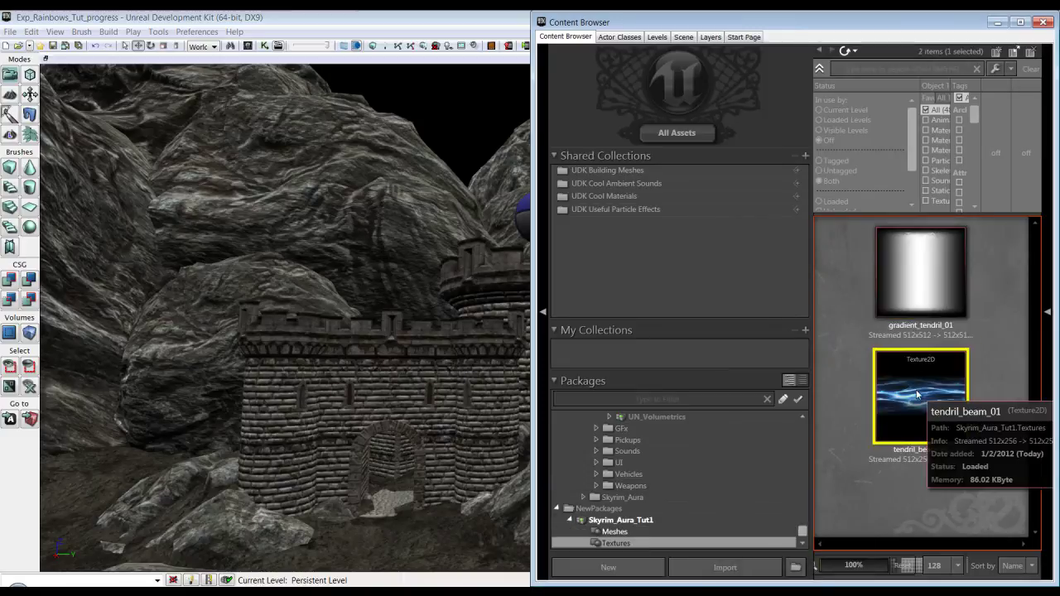
{"action": "right_click", "coordinate": [914, 414]}
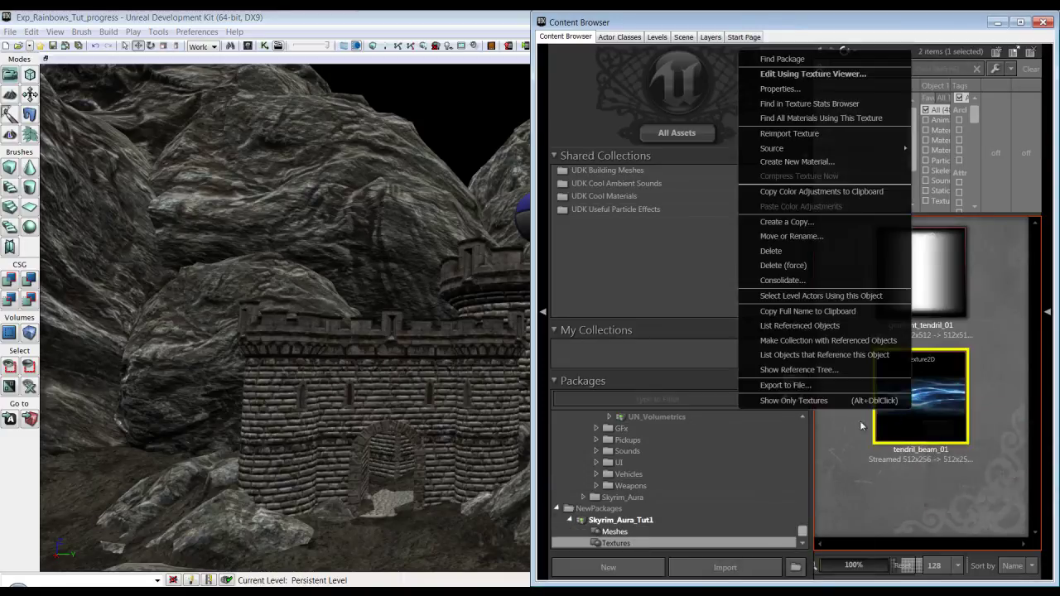
{"action": "left_click", "coordinate": [797, 161]}
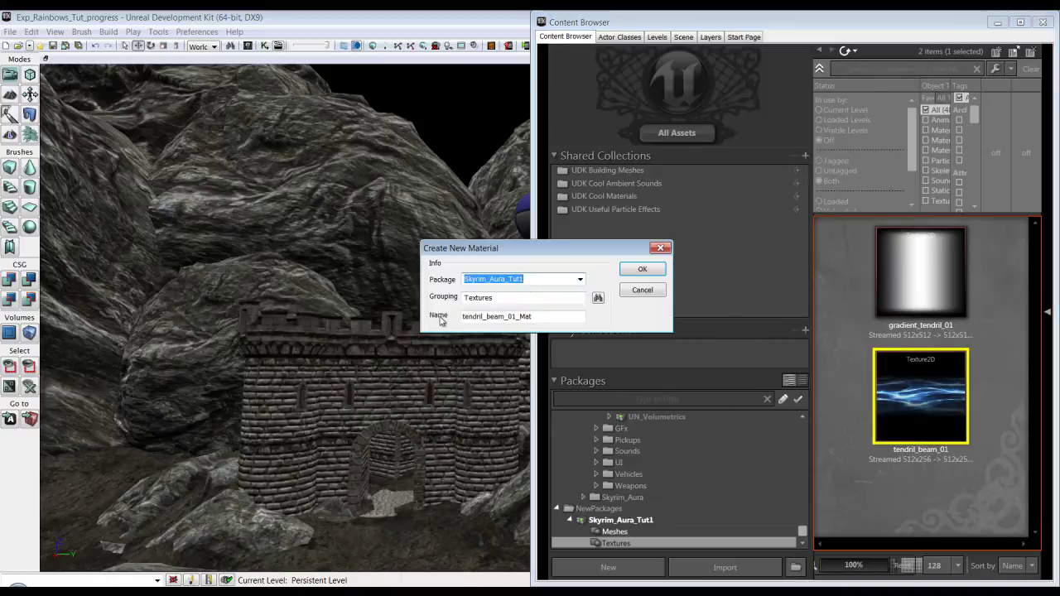
- Create the material in Skyrim_Aura_Tut1 with the grouping Materials and the name tendril_01_Mat
{"action": "left_click_drag", "start_coordinate": [525, 299], "coordinate": [412, 296]}
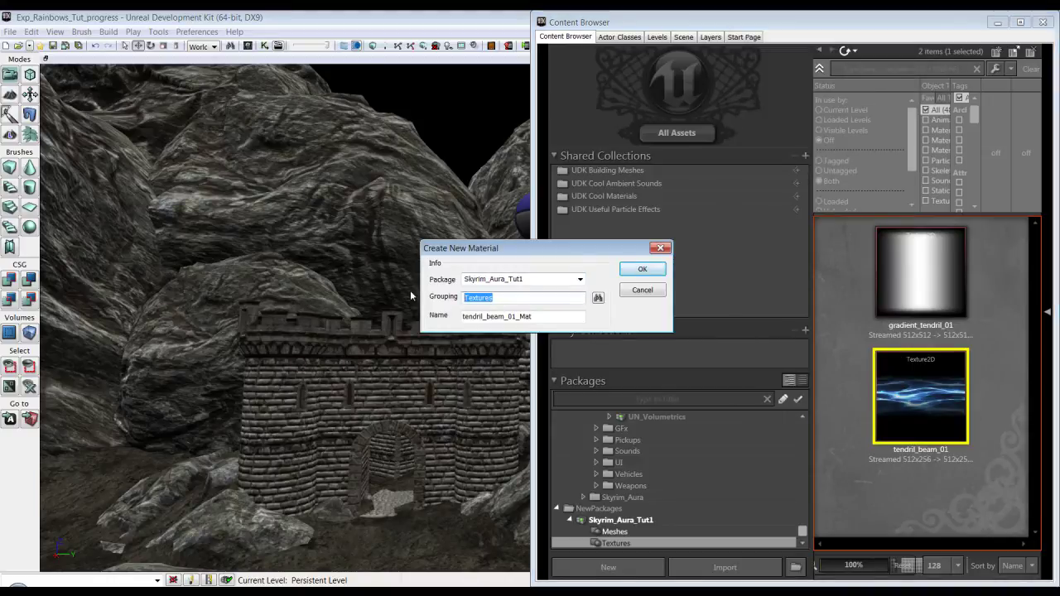
{"action": "type", "text": "Materials"}
{"action": "left_click_drag", "start_coordinate": [559, 320], "coordinate": [410, 319]}
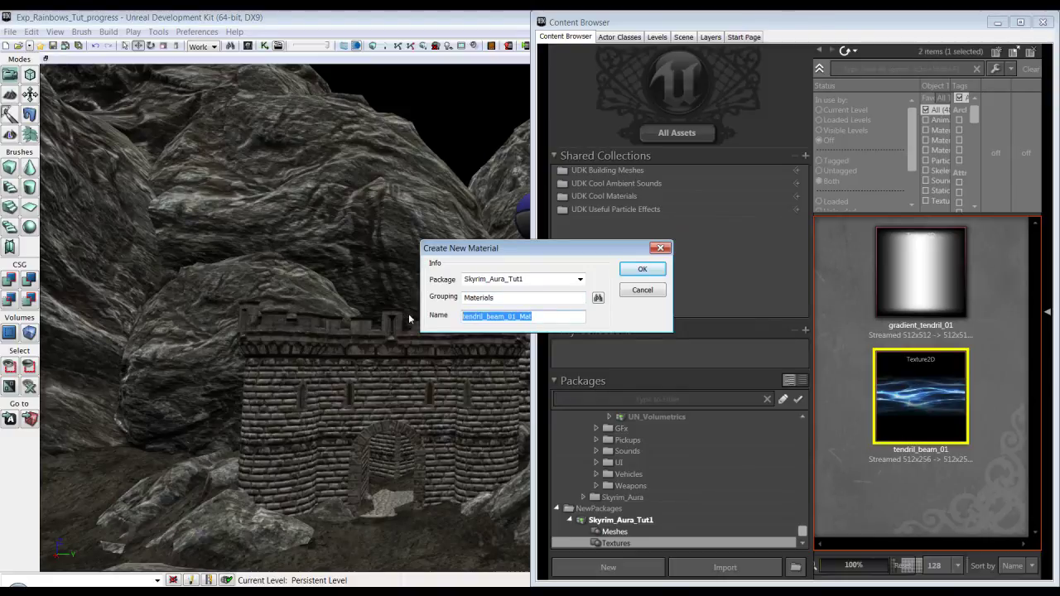
{"action": "key", "text": "Right"}
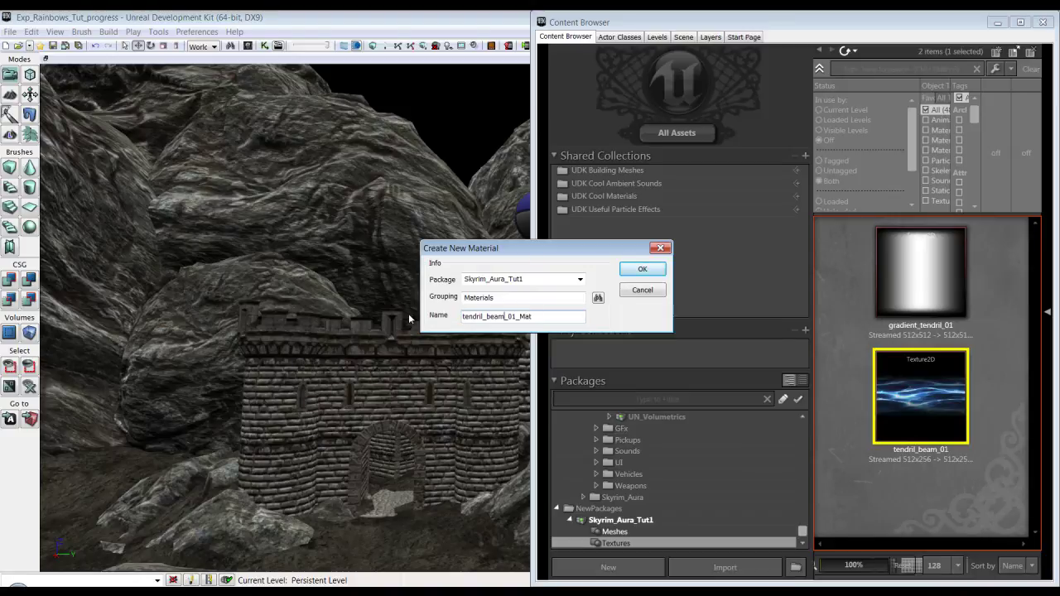
{"action": "key", "text": "BackSpace"}
{"action": "key", "text": "BackSpace"}
{"action": "key", "text": "BackSpace"}
{"action": "key", "text": "BackSpace"}
{"action": "key", "text": "BackSpace"}
{"action": "key", "text": "Return"}
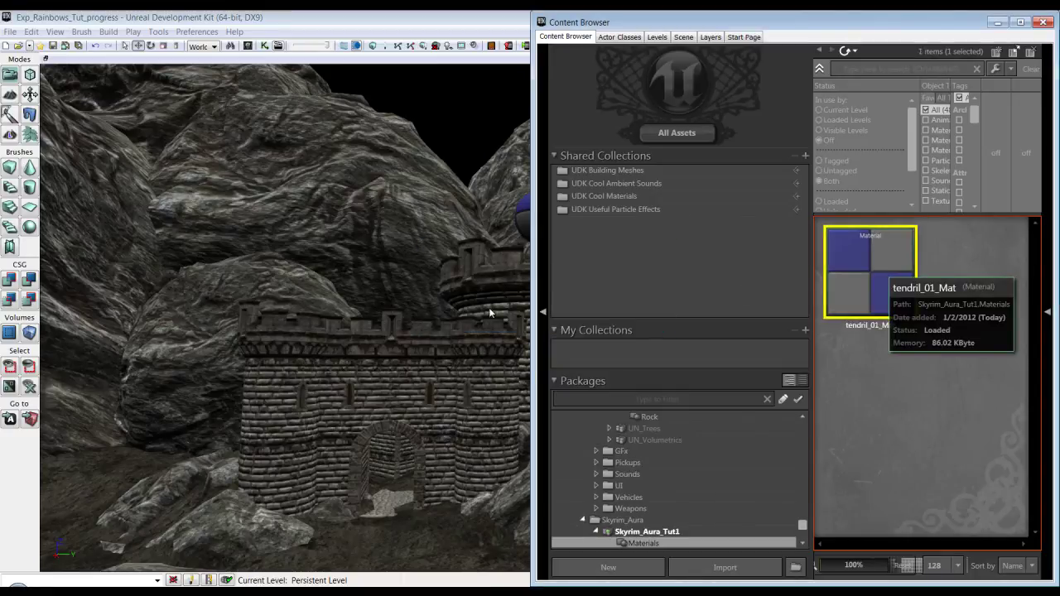
- Move the beam Texture Sample node farther from the main material node in the tendril_01_Mat graph
{"action": "left_click", "coordinate": [348, 242]}
{"action": "left_click_drag", "start_coordinate": [348, 242], "coordinate": [505, 301], "text": "ctrl"}
{"action": "left_click_drag", "start_coordinate": [501, 164], "coordinate": [425, 67]}
{"action": "scroll", "coordinate": [442, 313], "scroll_direction": "down", "scroll_amount": 3}
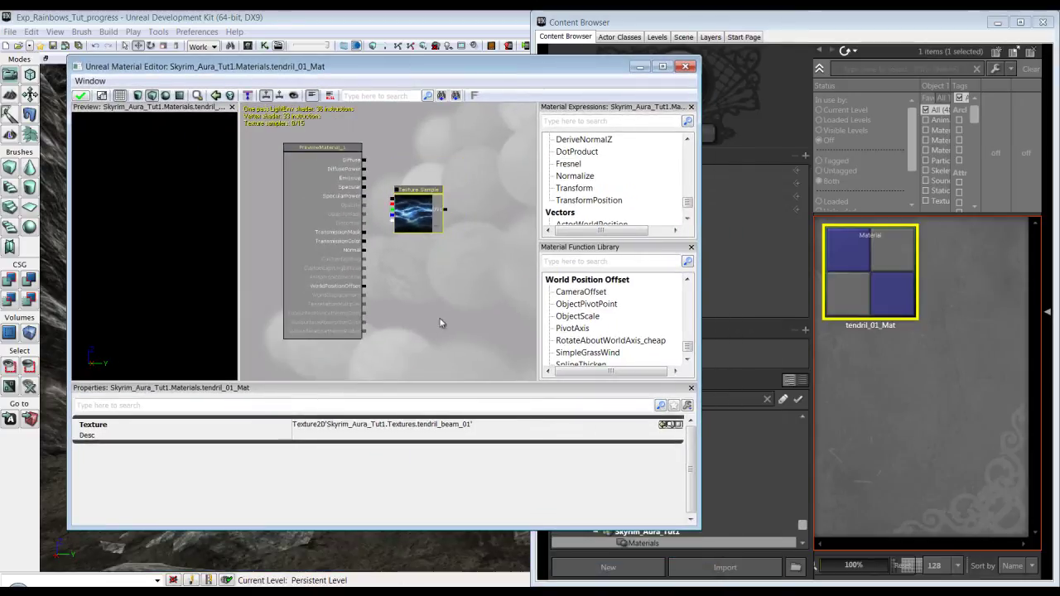
{"action": "left_click_drag", "start_coordinate": [427, 208], "coordinate": [487, 188]}
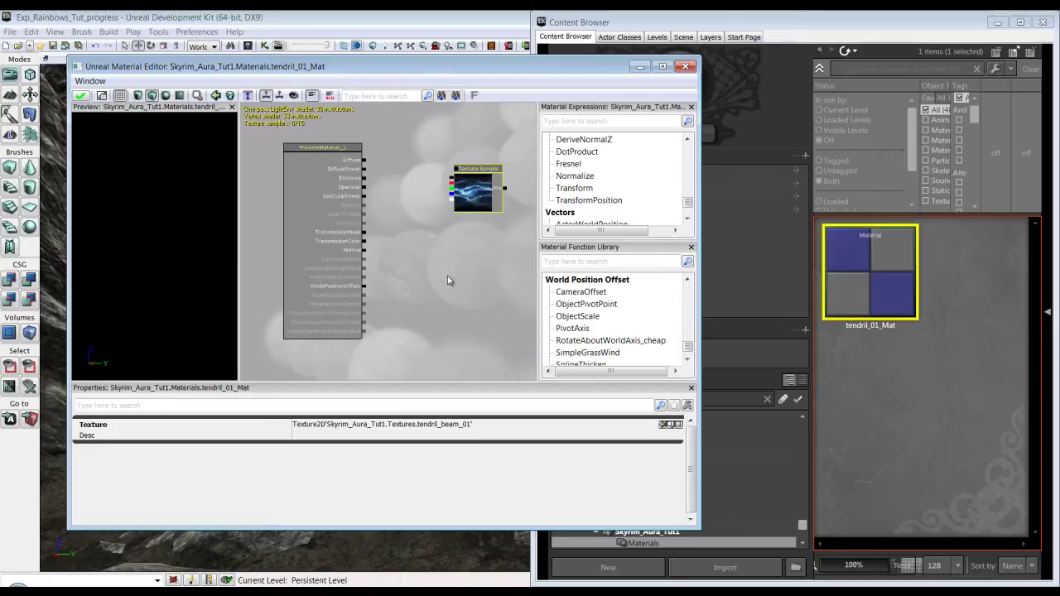
{"action": "left_click_drag", "start_coordinate": [448, 277], "coordinate": [394, 264]}
{"action": "scroll", "coordinate": [430, 285], "scroll_direction": "up", "scroll_amount": 2}
{"action": "scroll", "coordinate": [430, 291], "scroll_direction": "down", "scroll_amount": 2}
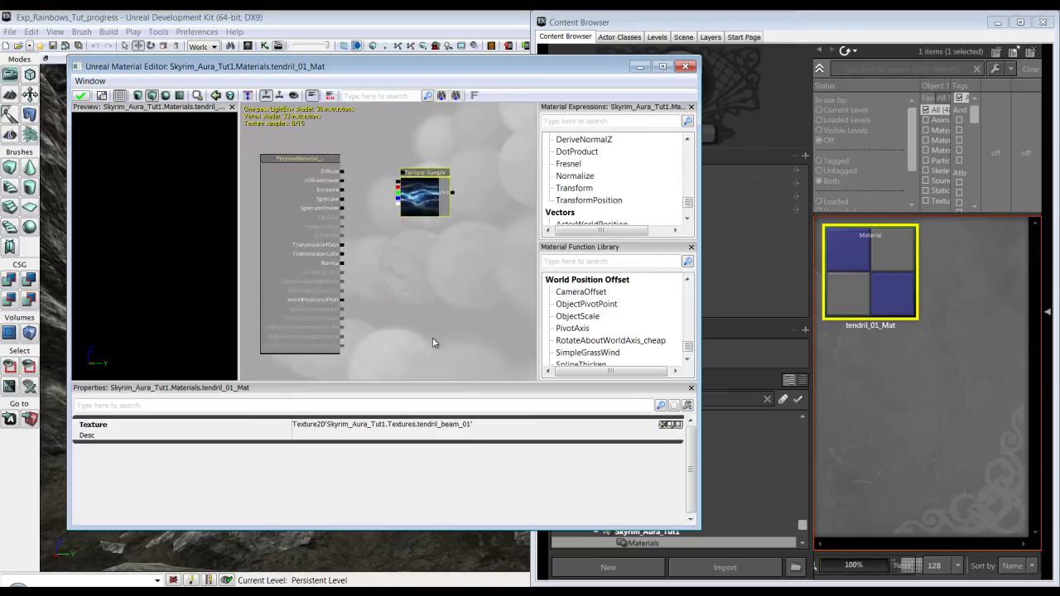
{"action": "scroll", "coordinate": [434, 331], "scroll_direction": "up", "scroll_amount": 1}
{"action": "scroll", "coordinate": [438, 255], "scroll_direction": "down", "scroll_amount": 7}
{"action": "scroll", "coordinate": [448, 302], "scroll_direction": "up", "scroll_amount": 5}
{"action": "scroll", "coordinate": [445, 315], "scroll_direction": "down", "scroll_amount": 5}
{"action": "scroll", "coordinate": [443, 328], "scroll_direction": "up", "scroll_amount": 2}
{"action": "scroll", "coordinate": [443, 335], "scroll_direction": "down", "scroll_amount": 1}
{"action": "scroll", "coordinate": [445, 348], "scroll_direction": "up", "scroll_amount": 3}
{"action": "left_click_drag", "start_coordinate": [425, 207], "coordinate": [478, 190], "text": "ctrl"}
{"action": "left_click", "coordinate": [465, 268]}
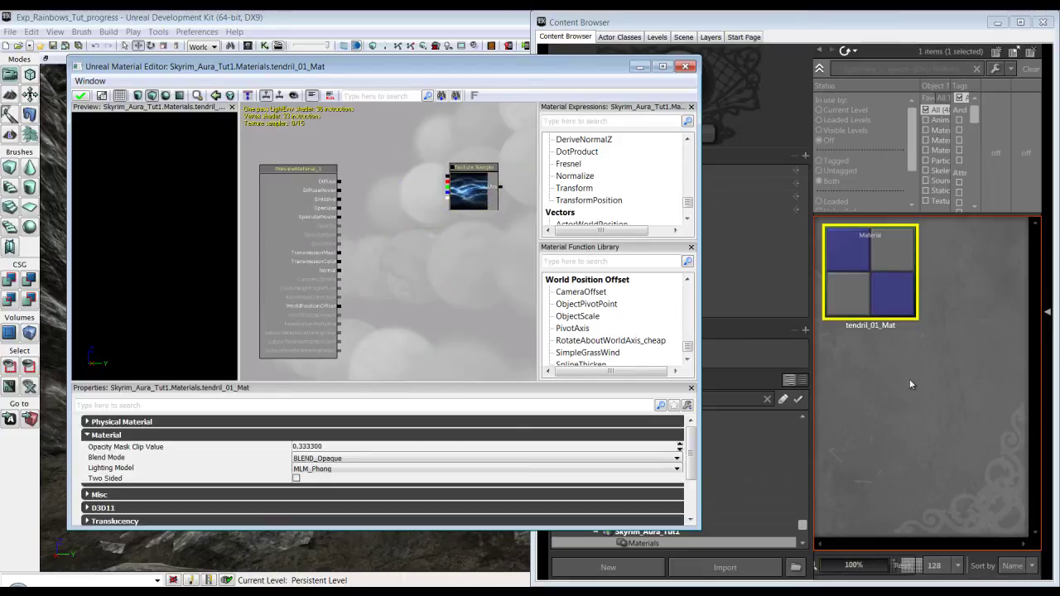
- Add the gradient_tendril_01 texture from the Textures group to the material graph below the beam sample
{"action": "left_click_drag", "start_coordinate": [497, 68], "coordinate": [450, 44]}
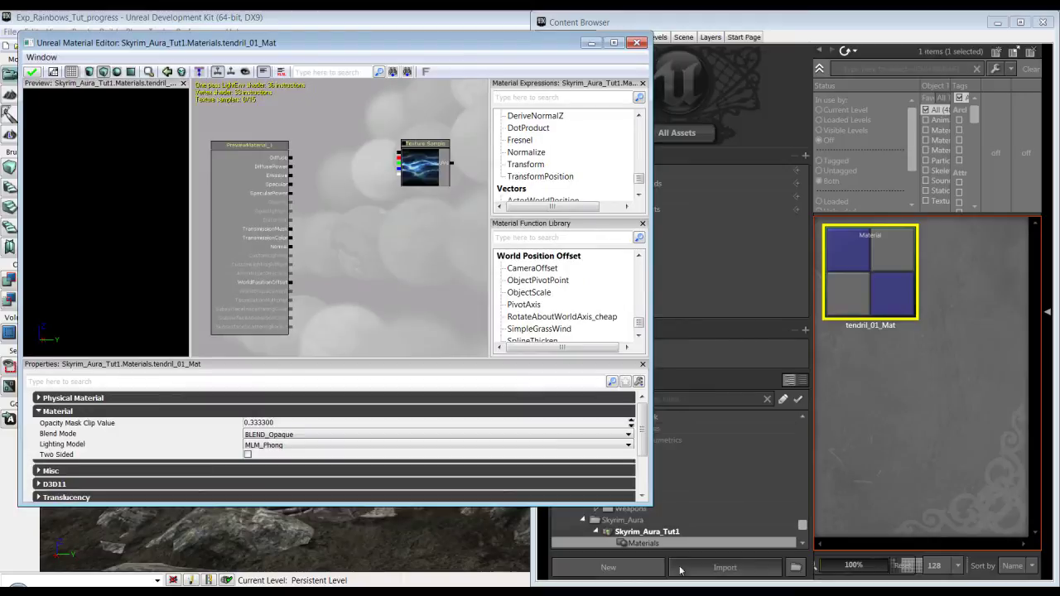
{"action": "left_click", "coordinate": [667, 532]}
{"action": "left_click_drag", "start_coordinate": [803, 526], "coordinate": [803, 532]}
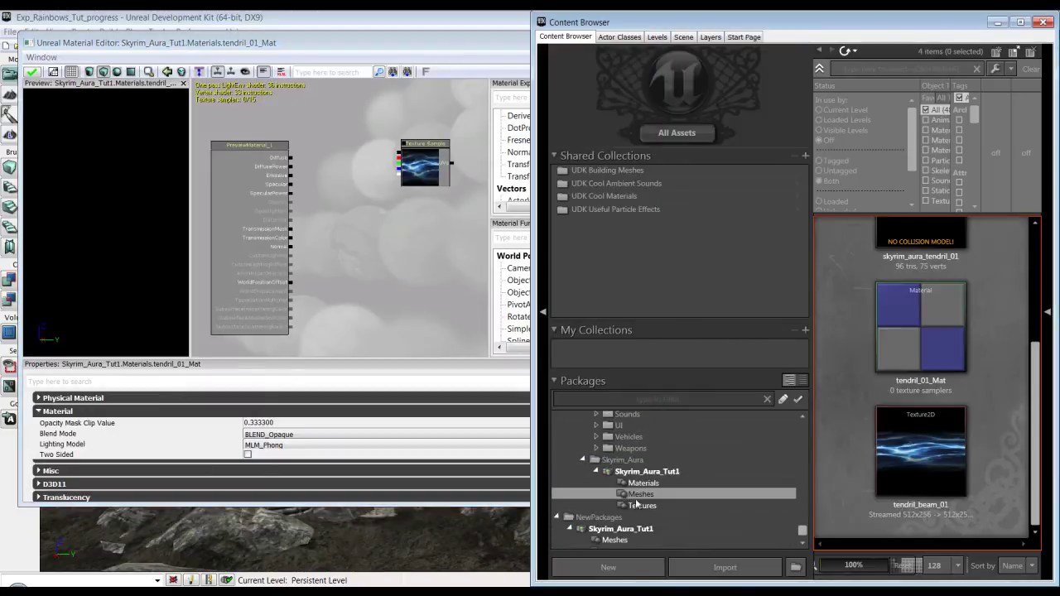
{"action": "left_click", "coordinate": [642, 495]}
{"action": "left_click", "coordinate": [651, 505]}
{"action": "left_click", "coordinate": [921, 294]}
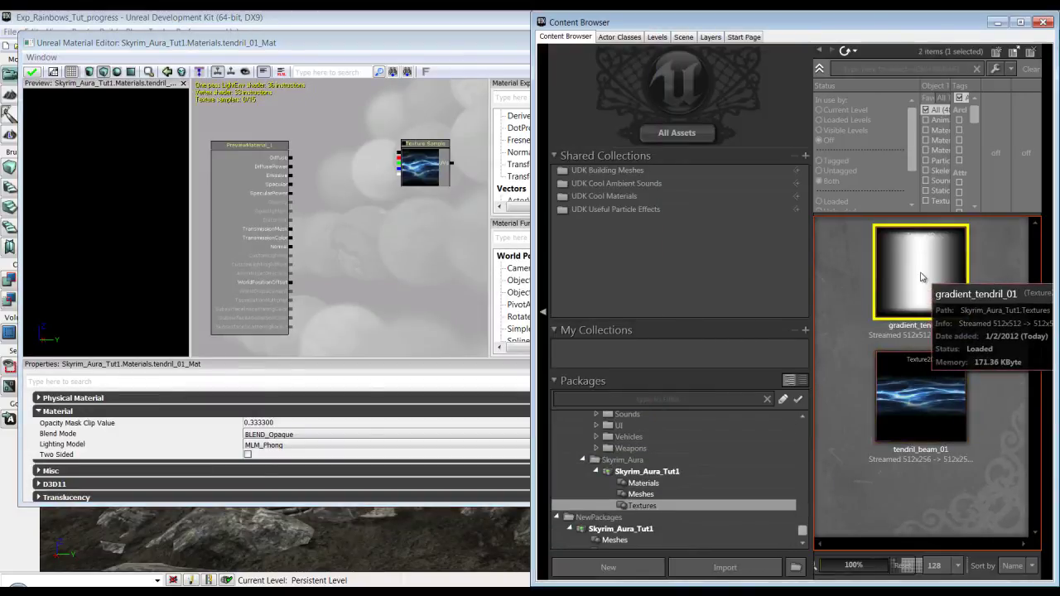
{"action": "left_click_drag", "start_coordinate": [921, 278], "coordinate": [399, 232]}
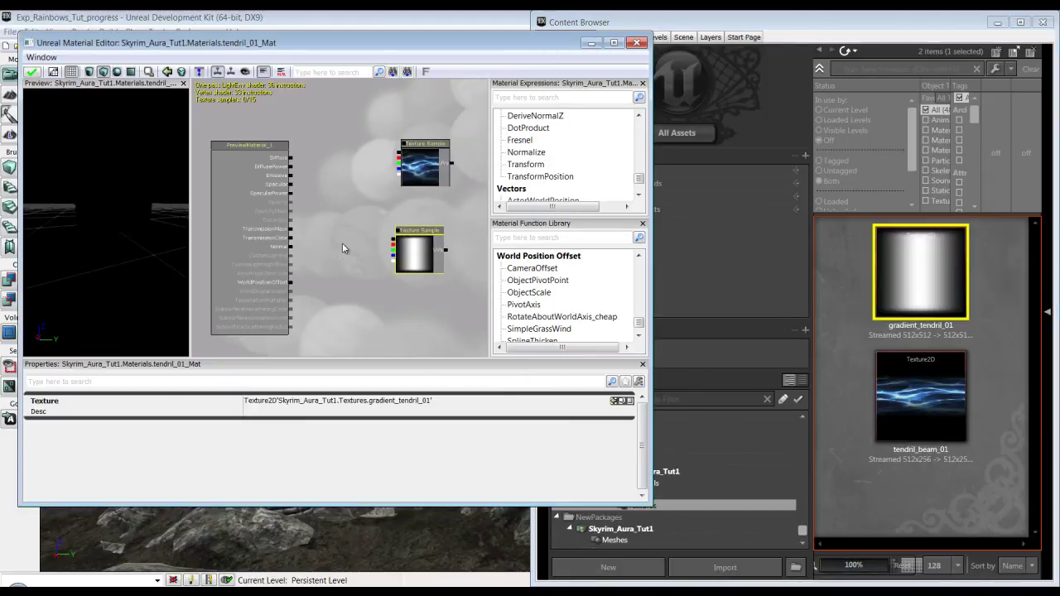
- Adjust the gradient sample's position under the beam sample and add a Multiply node between it and the material node
{"action": "scroll", "coordinate": [349, 259], "scroll_direction": "up", "scroll_amount": 3}
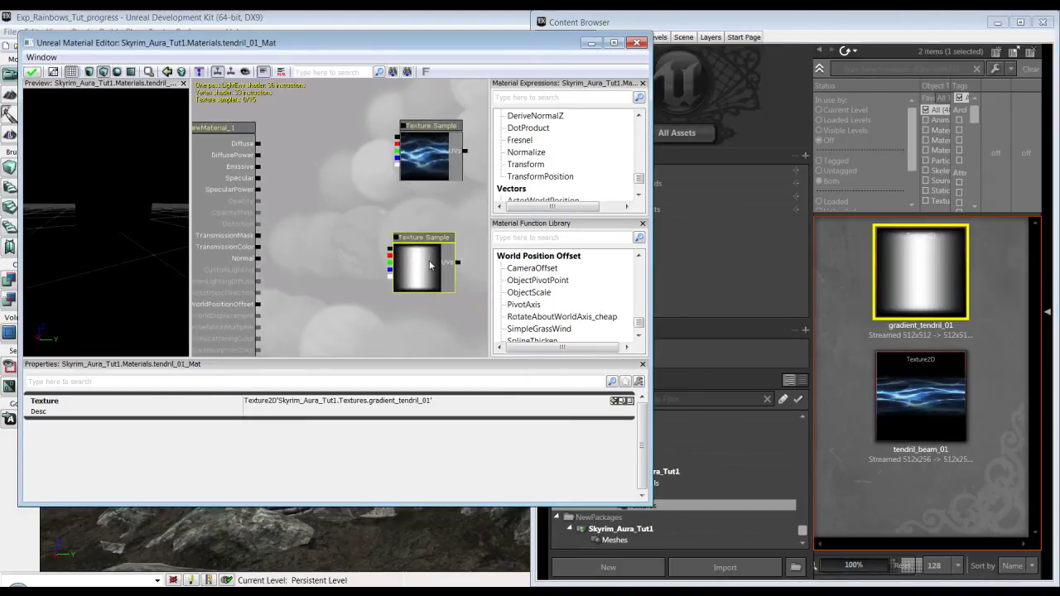
{"action": "left_click_drag", "start_coordinate": [435, 257], "coordinate": [444, 250]}
{"action": "left_click", "coordinate": [336, 248]}
{"action": "left_click_drag", "start_coordinate": [335, 250], "coordinate": [332, 248]}
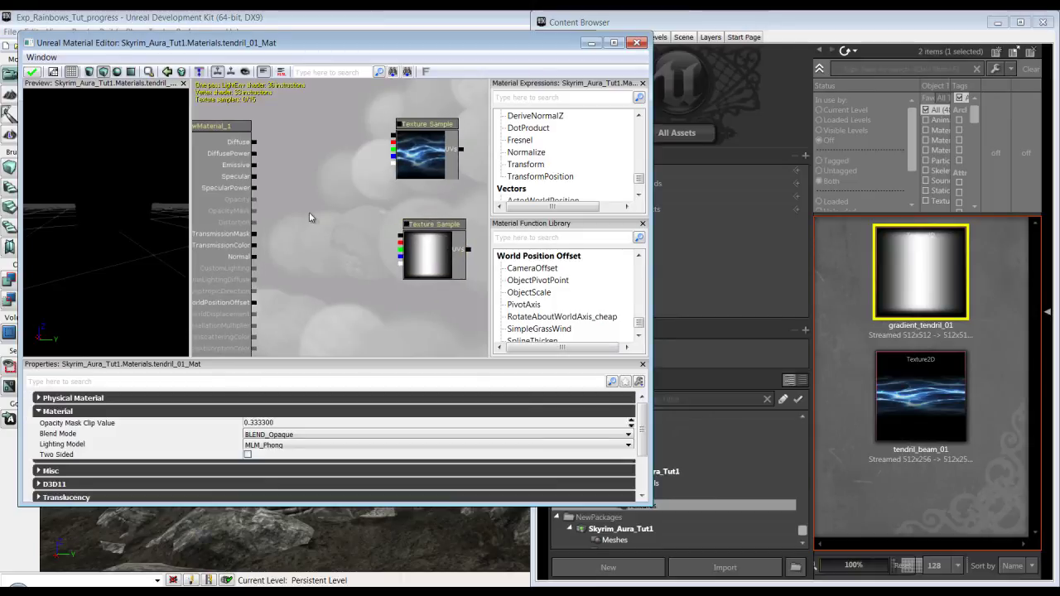
{"action": "key", "text": "m"}
{"action": "left_click", "coordinate": [309, 213]}
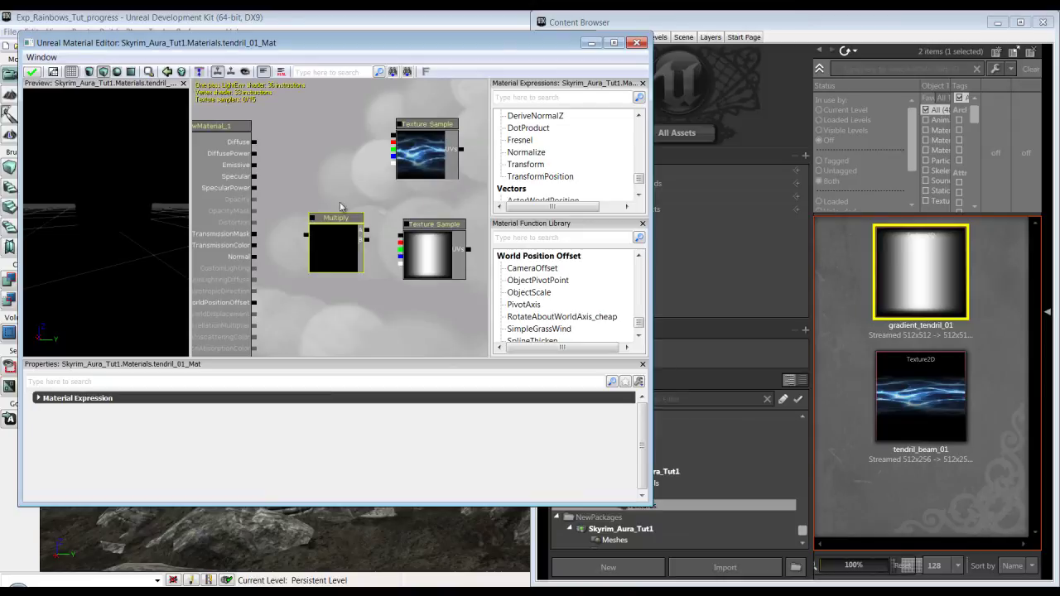
- Search the material expressions for "multi" and select the Multiply entry
{"action": "left_click", "coordinate": [551, 100]}
{"action": "type", "text": "multi"}
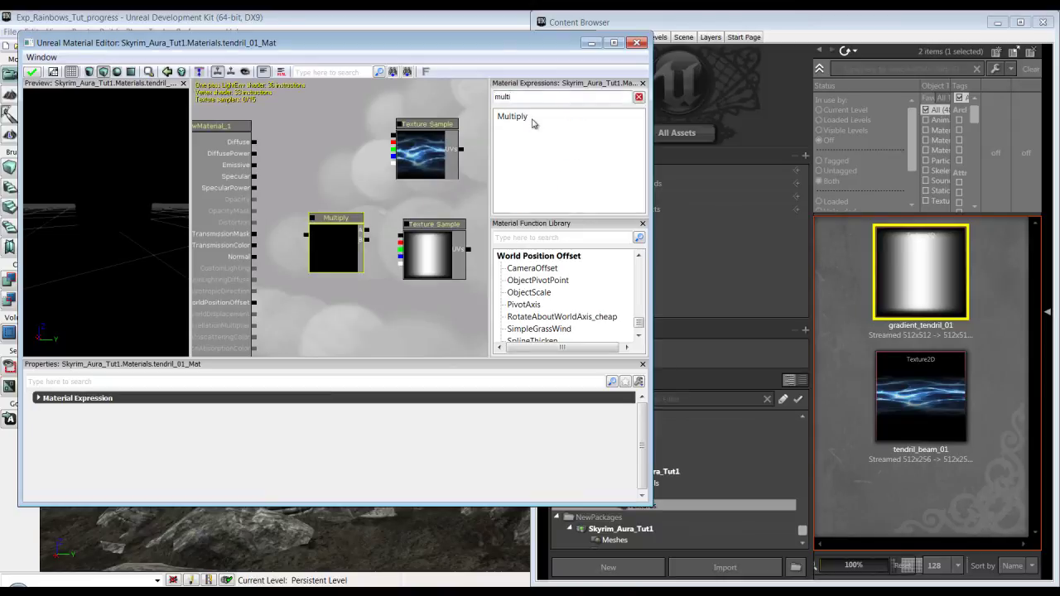
{"action": "left_click", "coordinate": [524, 121]}
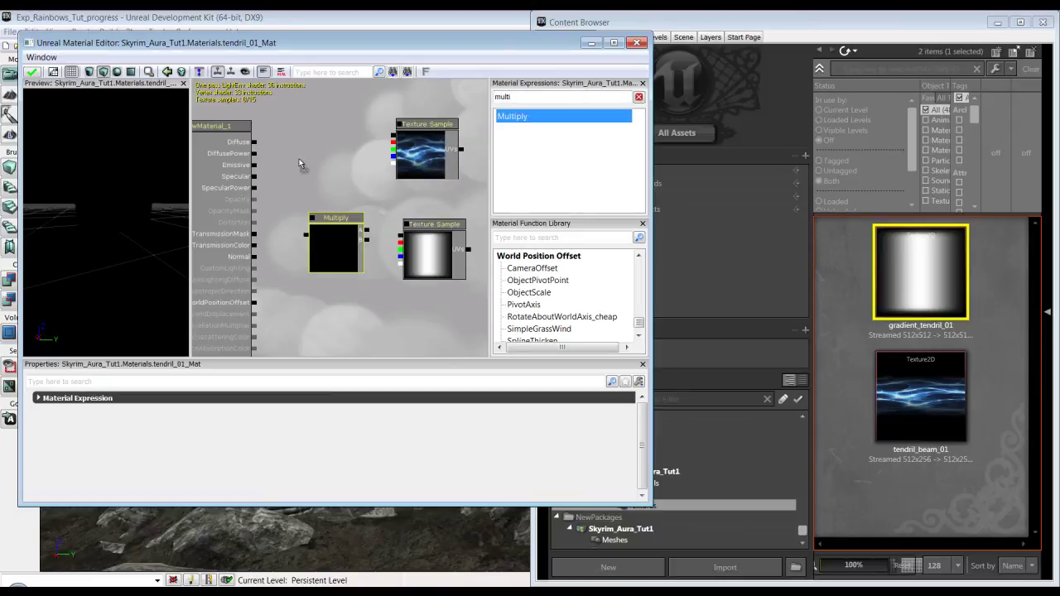
- Reposition the Multiply node and connect the beam and gradient Texture Samples to its two inputs
{"action": "left_click_drag", "start_coordinate": [299, 159], "coordinate": [298, 158]}
{"action": "key", "text": "Delete"}
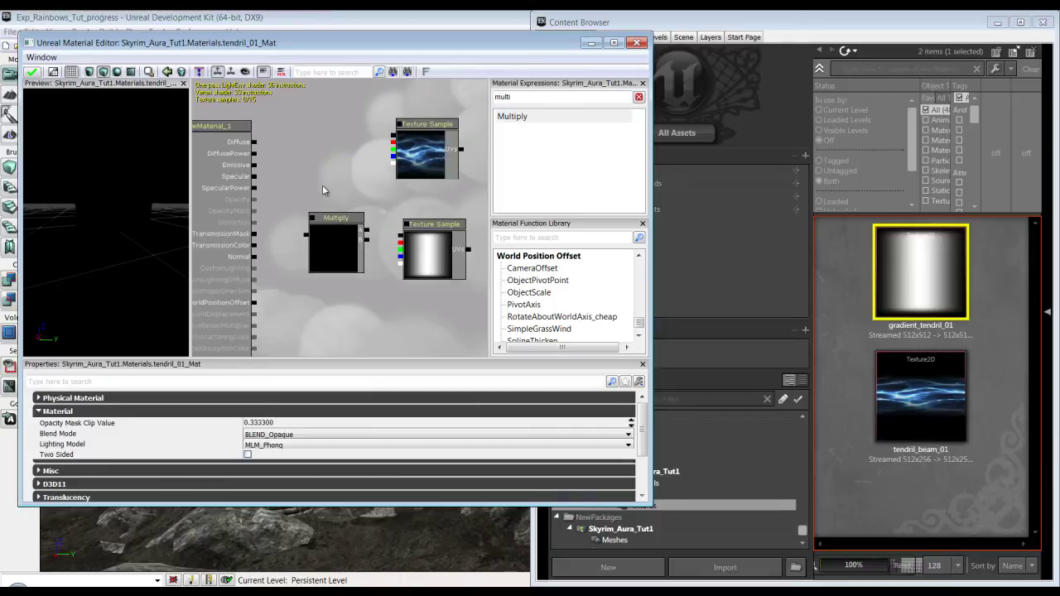
{"action": "left_click", "coordinate": [339, 226]}
{"action": "left_click_drag", "start_coordinate": [344, 252], "coordinate": [331, 241], "text": "ctrl"}
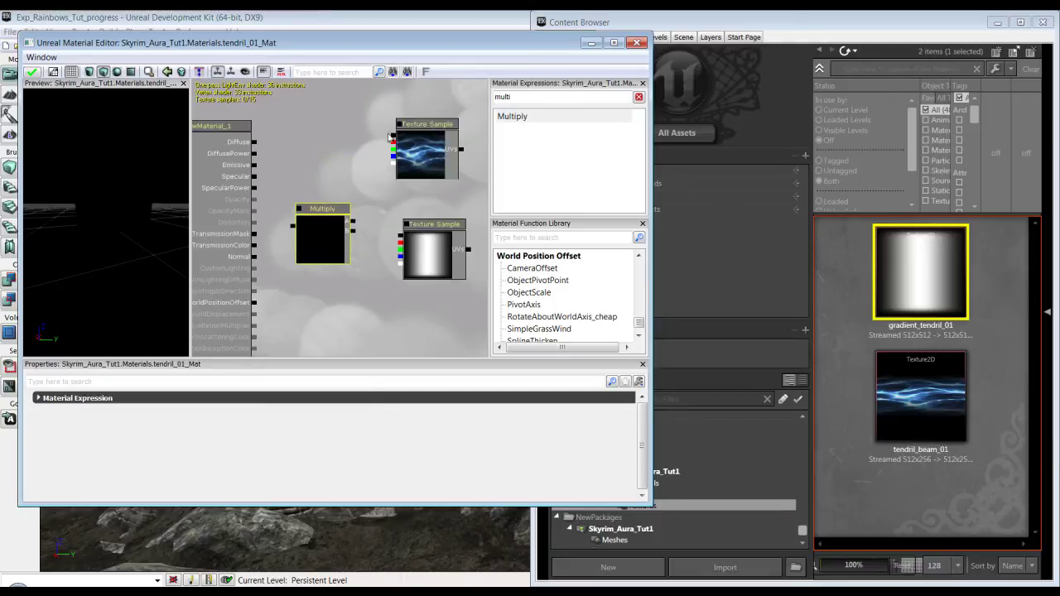
{"action": "left_click_drag", "start_coordinate": [392, 144], "coordinate": [349, 226]}
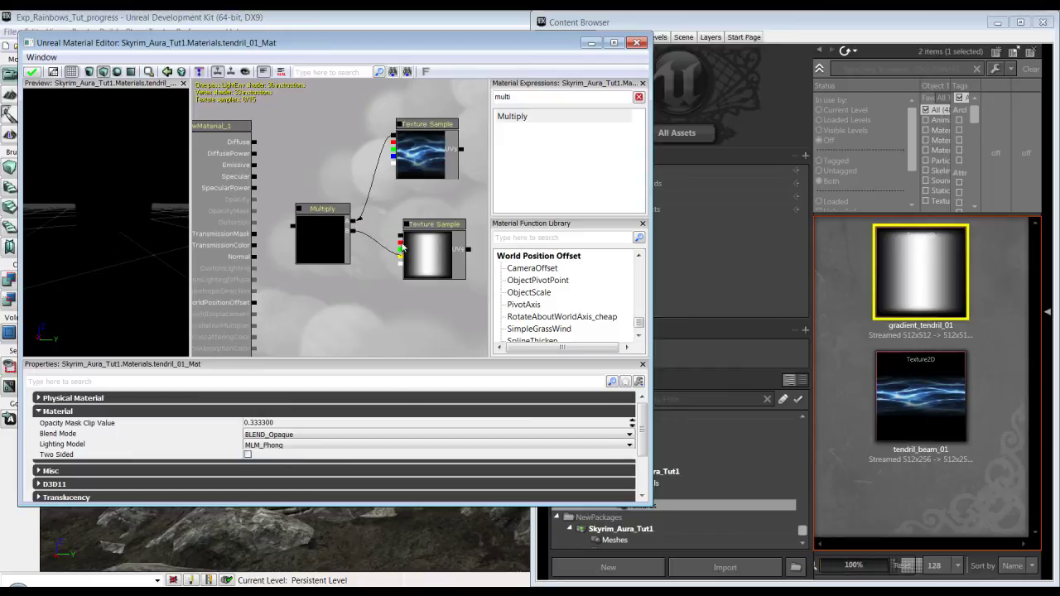
- Connect the Multiply node to the material's Emissive input and place it midway between the material node and the Texture Samples
{"action": "left_click", "coordinate": [300, 211]}
{"action": "left_click", "coordinate": [308, 235]}
{"action": "left_click_drag", "start_coordinate": [308, 236], "coordinate": [267, 166], "text": "ctrl"}
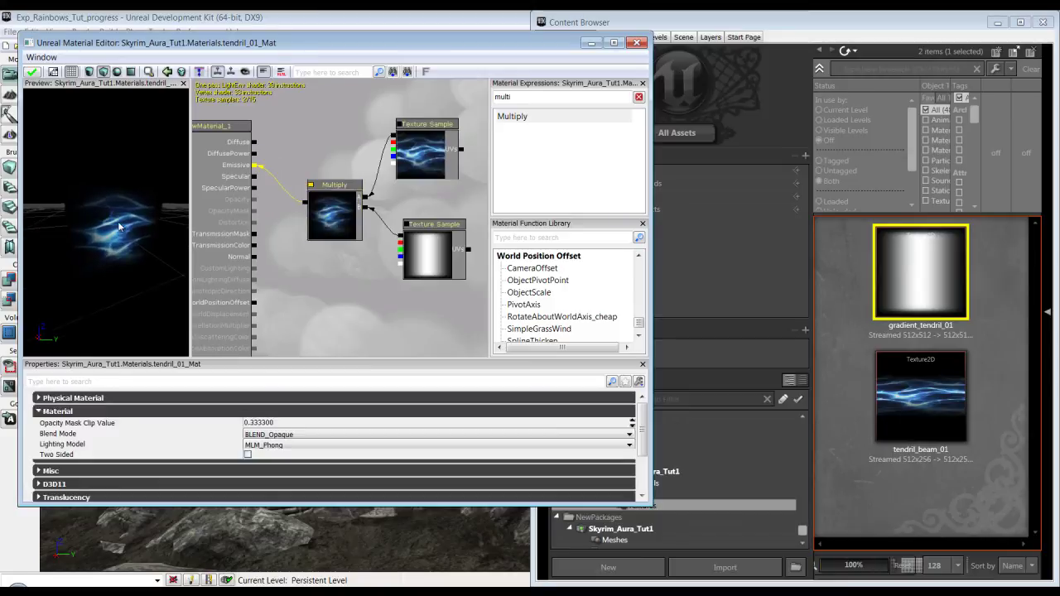
{"action": "left_click", "coordinate": [328, 218]}
{"action": "left_click_drag", "start_coordinate": [328, 217], "coordinate": [322, 199], "text": "ctrl"}
{"action": "scroll", "coordinate": [321, 279], "scroll_direction": "down", "scroll_amount": 2}
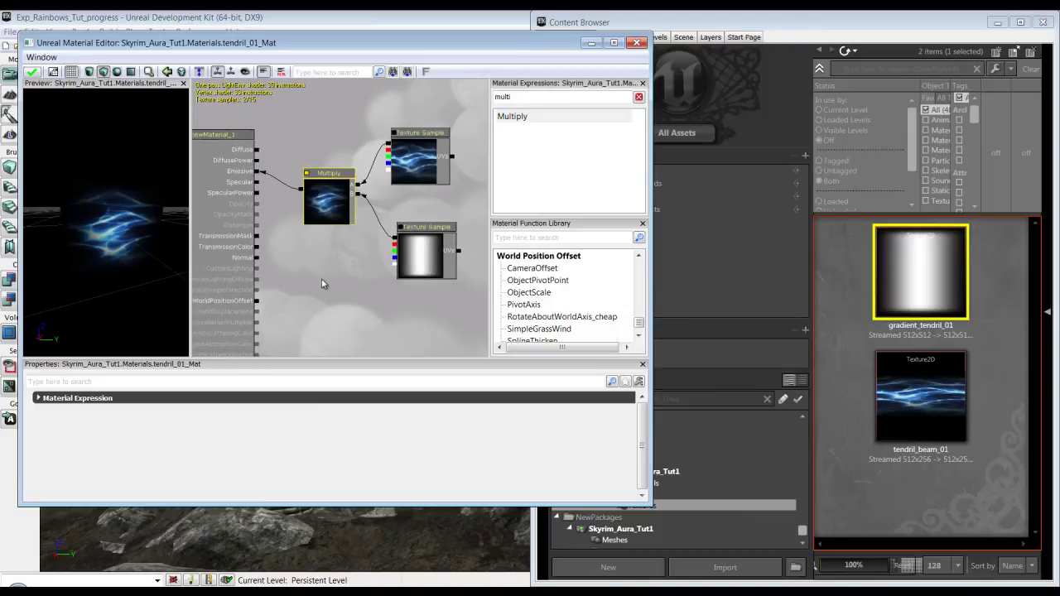
- Set the material to BLEND_Additive, MLM_Unlit and Two Sided, and apply the changes
{"action": "left_click", "coordinate": [235, 252]}
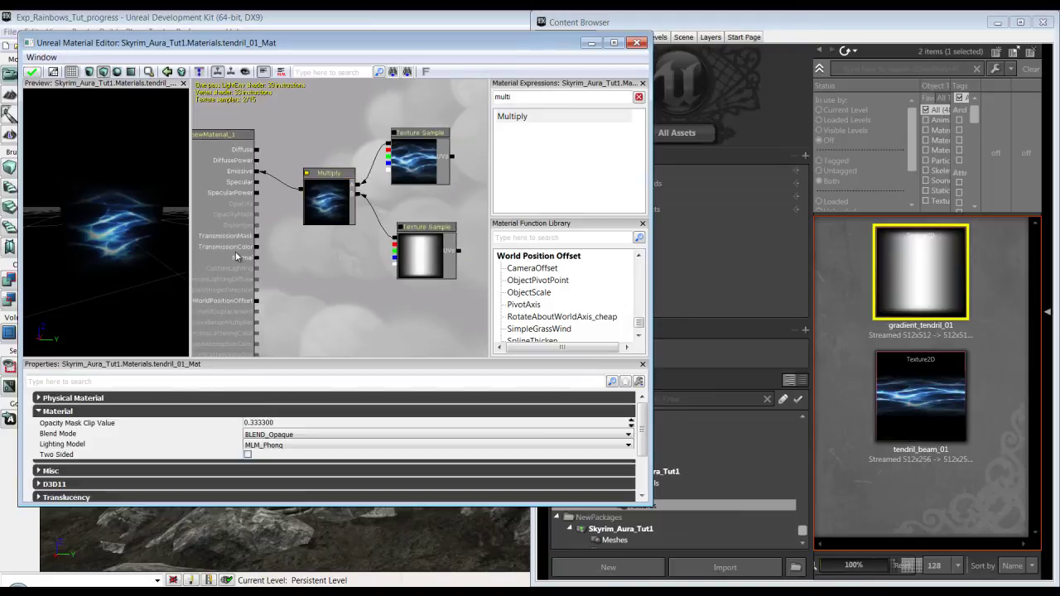
{"action": "left_click", "coordinate": [316, 435]}
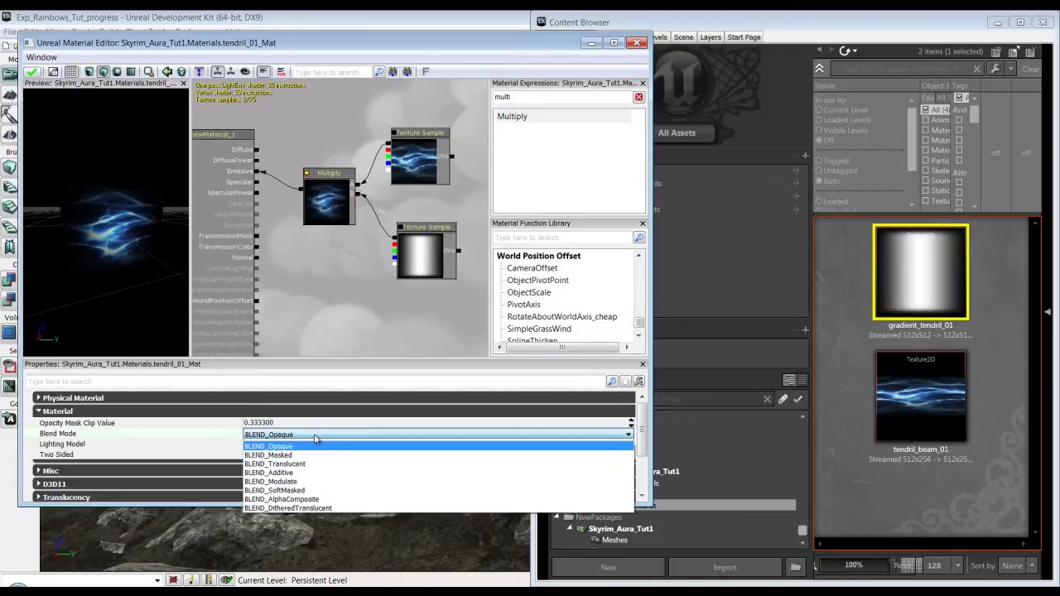
{"action": "left_click", "coordinate": [315, 438]}
{"action": "left_click", "coordinate": [287, 436]}
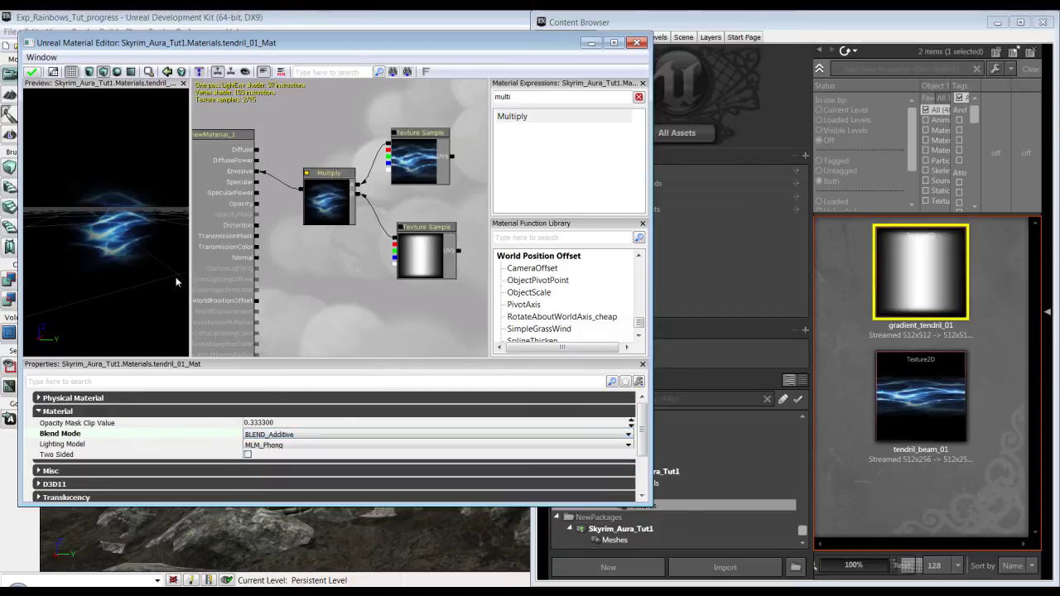
{"action": "left_click", "coordinate": [279, 446]}
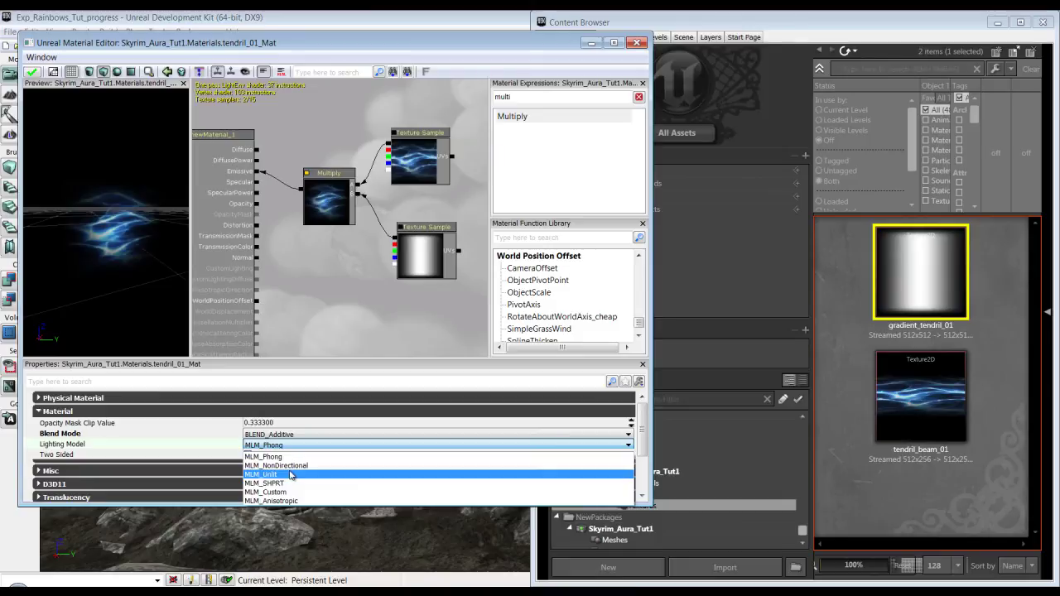
{"action": "left_click_drag", "start_coordinate": [124, 282], "coordinate": [170, 256]}
{"action": "left_click", "coordinate": [246, 455]}
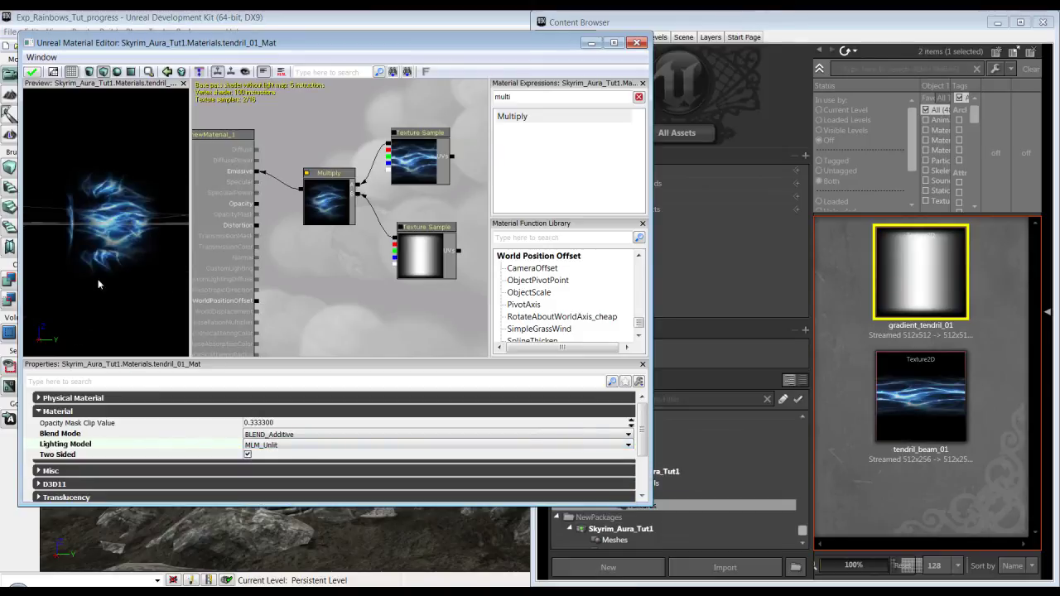
{"action": "left_click", "coordinate": [32, 72]}
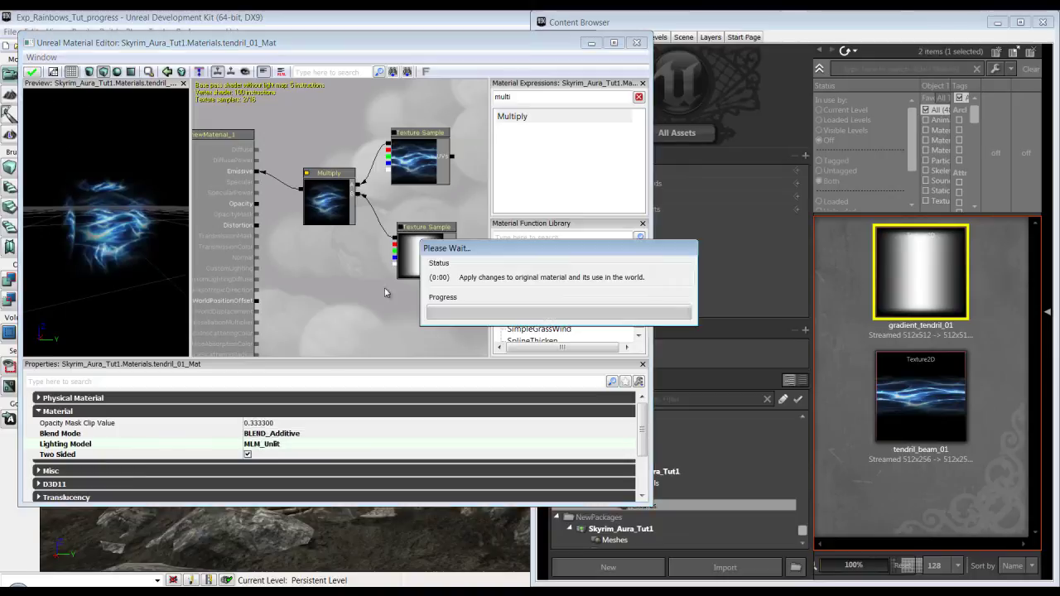
- Search the material expressions for "panner" and add a Panner node beside the beam Texture Sample
{"action": "scroll", "coordinate": [315, 277], "scroll_direction": "down", "scroll_amount": 2}
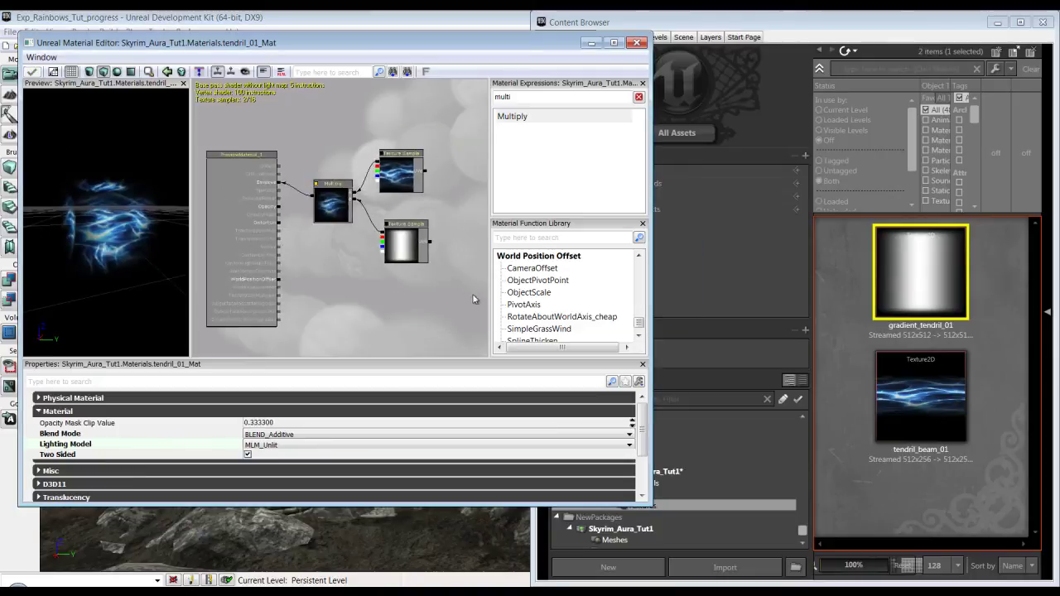
{"action": "left_click_drag", "start_coordinate": [331, 156], "coordinate": [330, 156], "text": "ctrl+alt"}
{"action": "left_click_drag", "start_coordinate": [332, 216], "coordinate": [352, 196], "text": "ctrl"}
{"action": "left_click", "coordinate": [365, 255]}
{"action": "left_click_drag", "start_coordinate": [365, 256], "coordinate": [299, 309]}
{"action": "left_click", "coordinate": [360, 222]}
{"action": "left_click_drag", "start_coordinate": [362, 220], "coordinate": [382, 212]}
{"action": "left_click", "coordinate": [433, 183]}
{"action": "type", "text": "panner"}
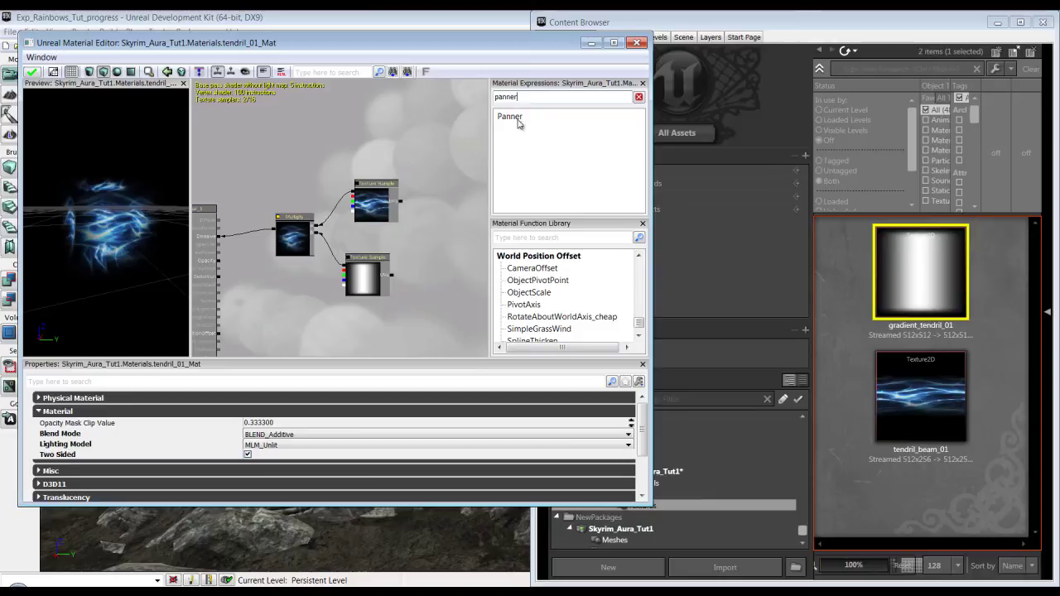
{"action": "left_click_drag", "start_coordinate": [518, 119], "coordinate": [461, 192]}
{"action": "left_click_drag", "start_coordinate": [450, 236], "coordinate": [402, 238]}
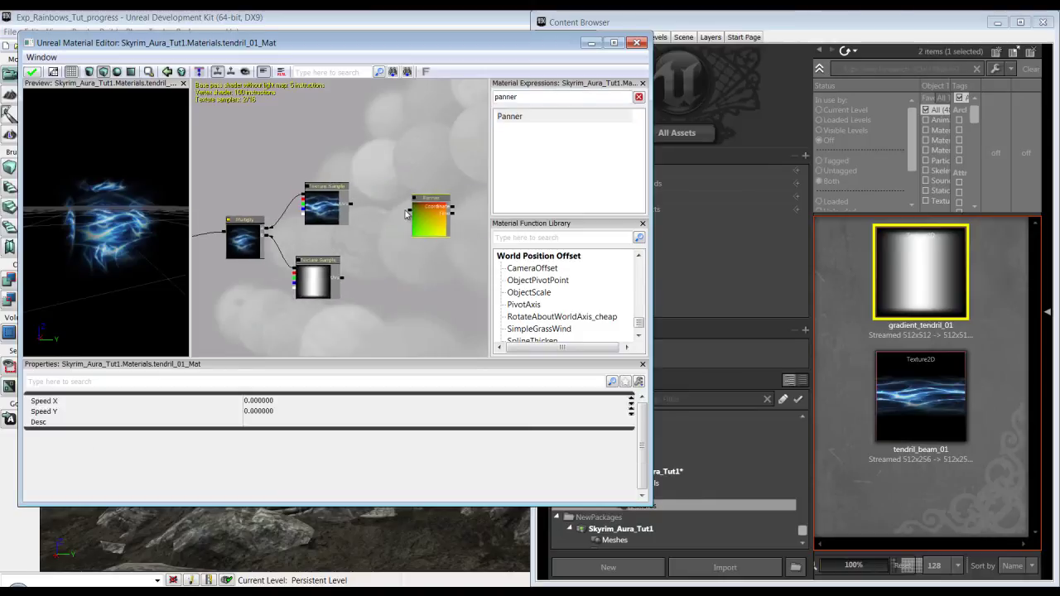
- Connect the Panner to the beam Texture Sample's UVs and move it closer to the sample
{"action": "left_click", "coordinate": [406, 213]}
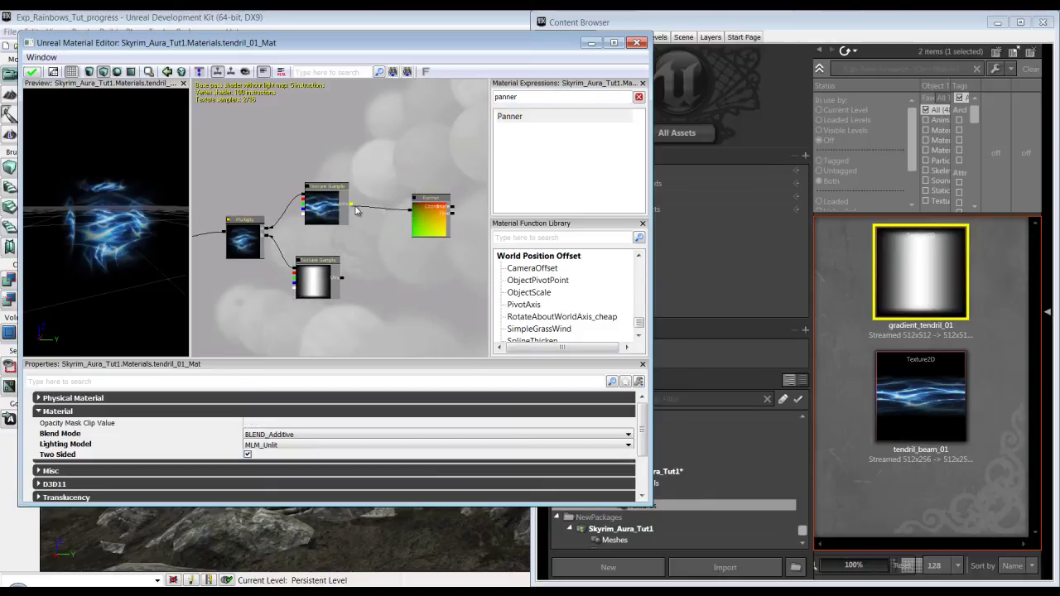
{"action": "left_click", "coordinate": [439, 229]}
{"action": "left_click_drag", "start_coordinate": [427, 224], "coordinate": [397, 212]}
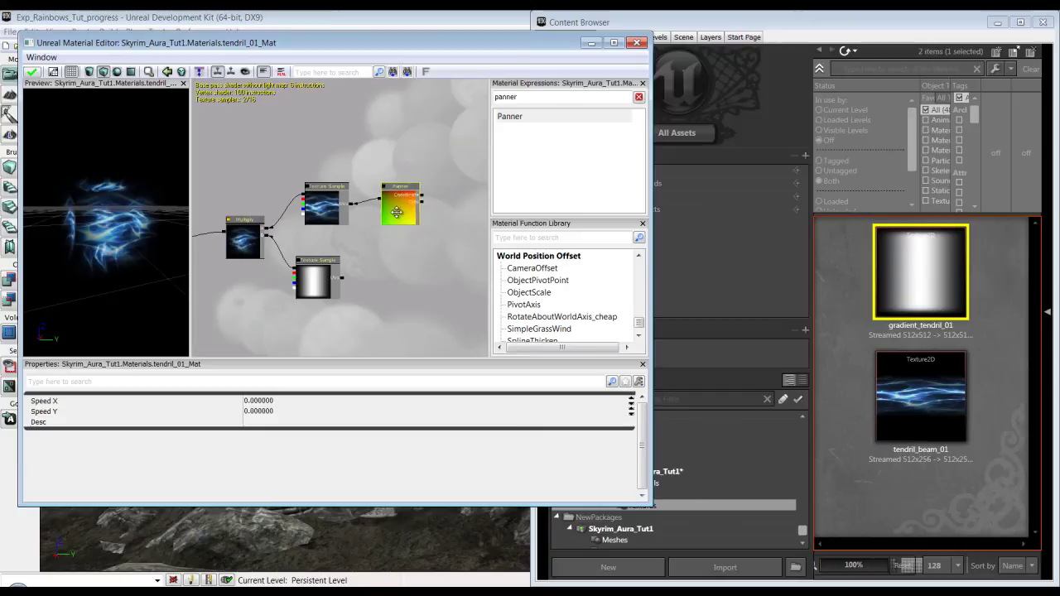
- Try a Speed Y of 0.5 on the Panner and reset it to 0
{"action": "left_click", "coordinate": [307, 413]}
{"action": "type", "text": ".5"}
{"action": "key", "text": "Return"}
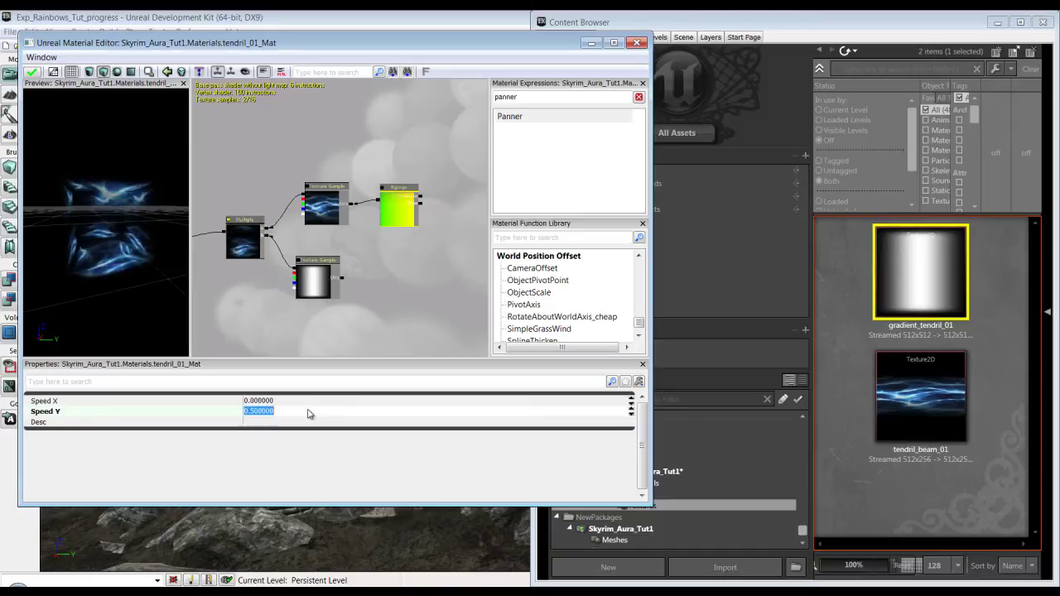
{"action": "left_click", "coordinate": [307, 414]}
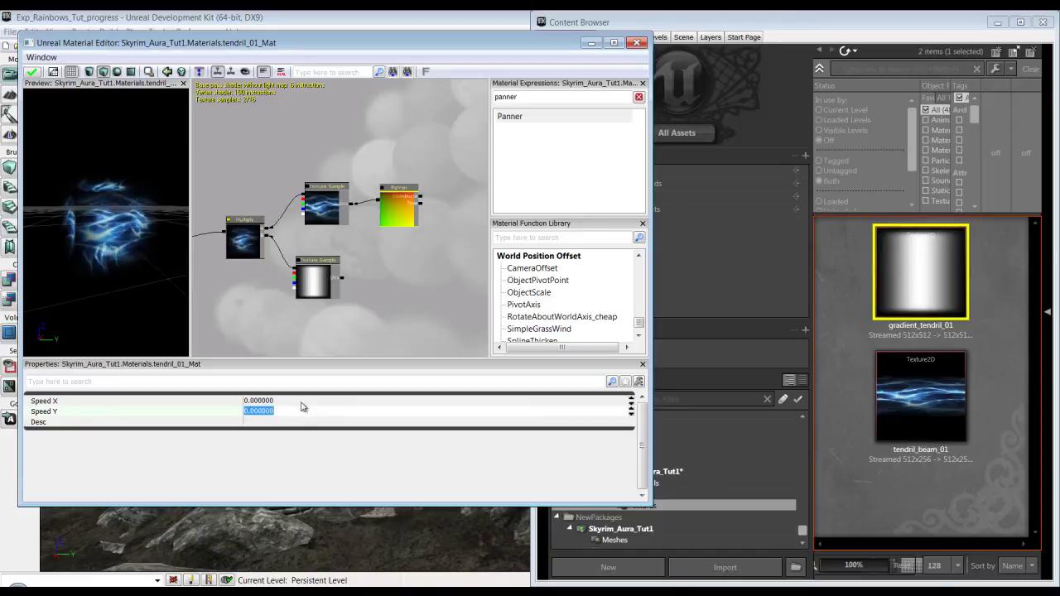
- Set the Panner's Speed X to 0.5, apply the change to the material and close the Material Editor
{"action": "left_click", "coordinate": [302, 403]}
{"action": "type", "text": ".5"}
{"action": "key", "text": "Return"}
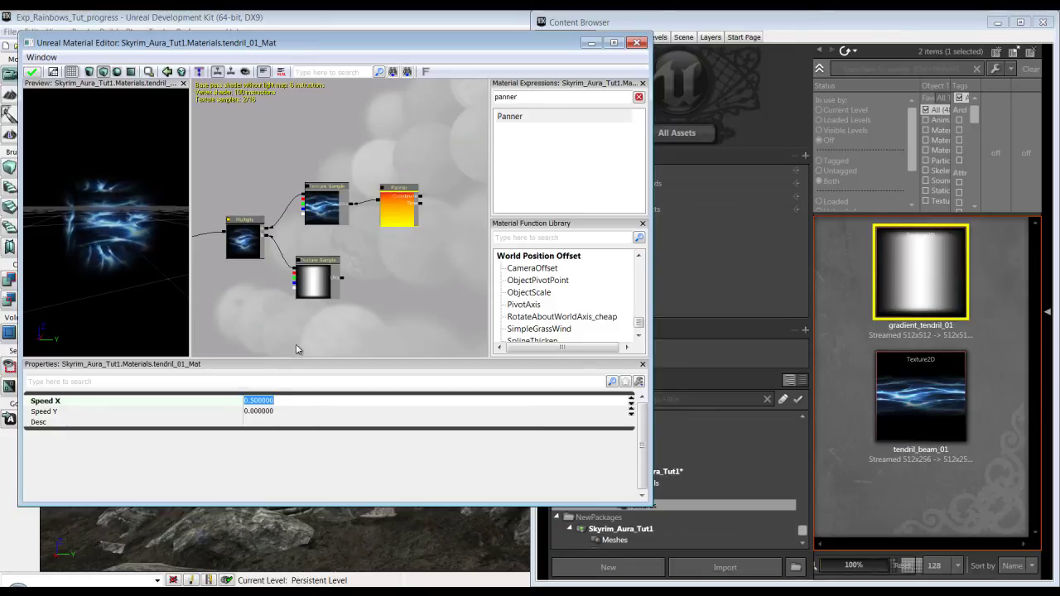
{"action": "scroll", "coordinate": [294, 342], "scroll_direction": "down", "scroll_amount": 2}
{"action": "scroll", "coordinate": [291, 339], "scroll_direction": "up", "scroll_amount": 1}
{"action": "left_click_drag", "start_coordinate": [402, 212], "coordinate": [406, 215], "text": "ctrl"}
{"action": "left_click", "coordinate": [390, 279]}
{"action": "left_click_drag", "start_coordinate": [161, 282], "coordinate": [25, 259]}
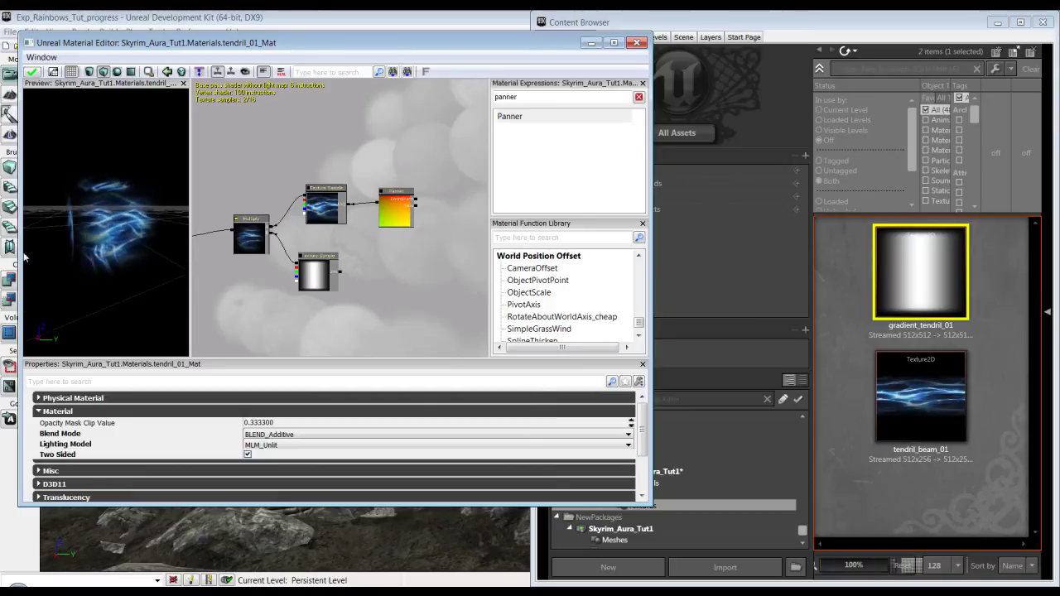
{"action": "left_click", "coordinate": [33, 72]}
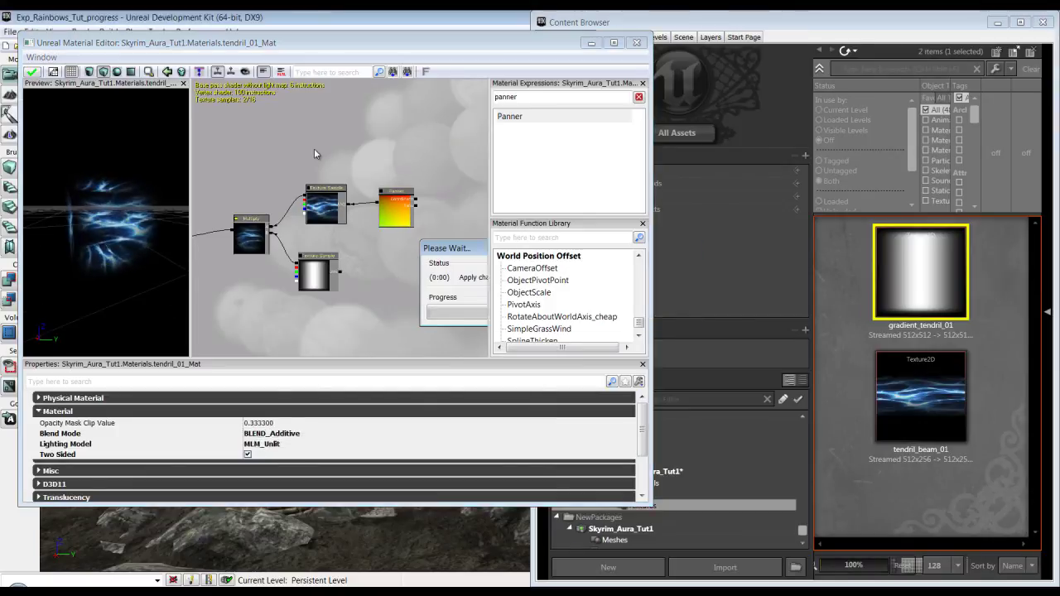
{"action": "left_click", "coordinate": [637, 44]}
- Open the skyrim_aura_tendril_01 mesh and assign tendril_01_Mat to LODInfo element 0
{"action": "left_click", "coordinate": [679, 493]}
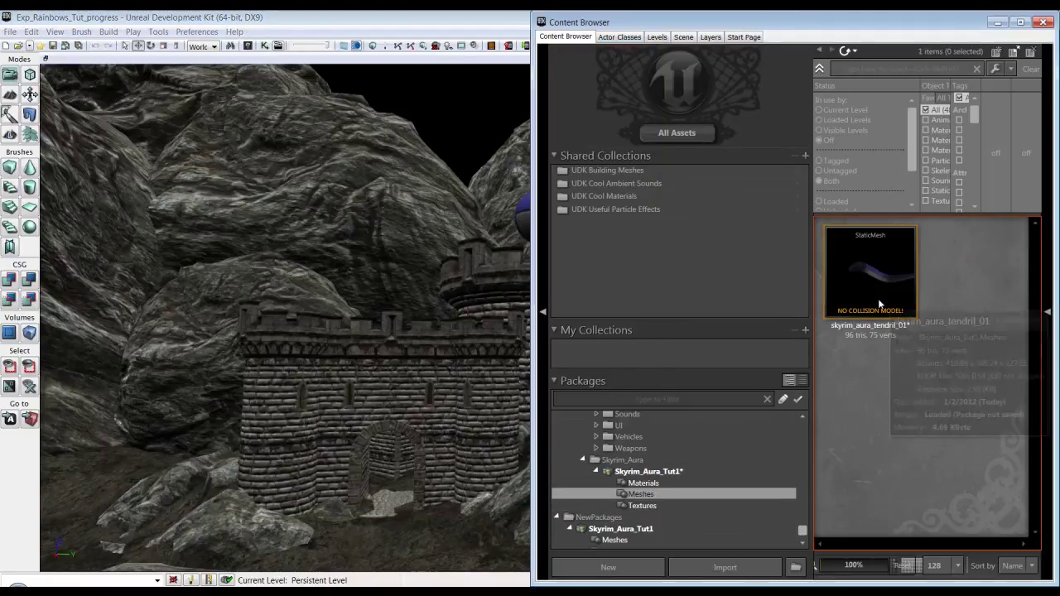
{"action": "double_click", "coordinate": [870, 273]}
{"action": "left_click_drag", "start_coordinate": [198, 303], "coordinate": [108, 258]}
{"action": "left_click", "coordinate": [642, 483]}
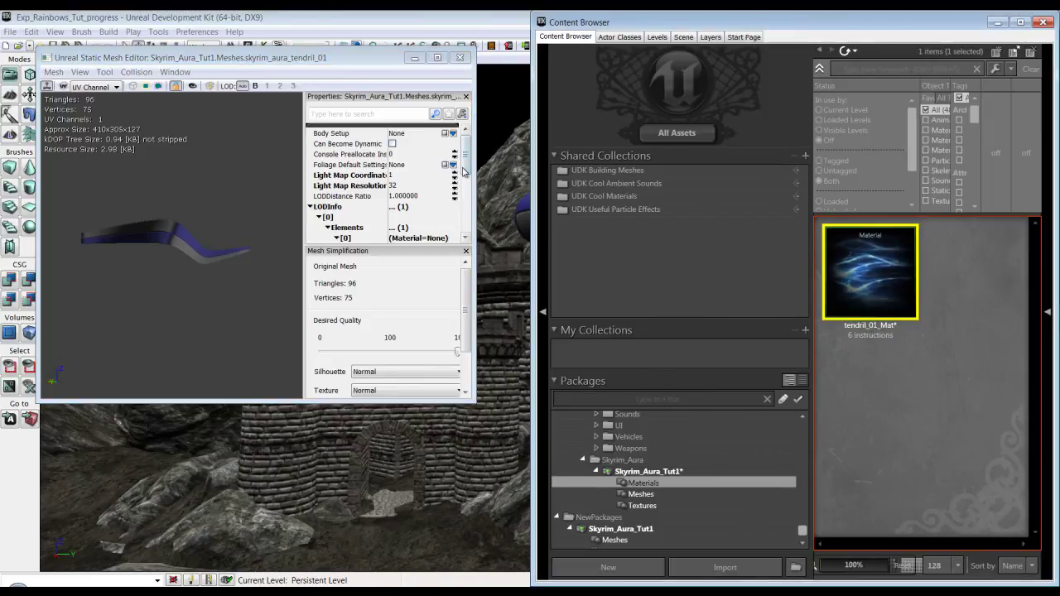
{"action": "left_click_drag", "start_coordinate": [465, 158], "coordinate": [467, 180]}
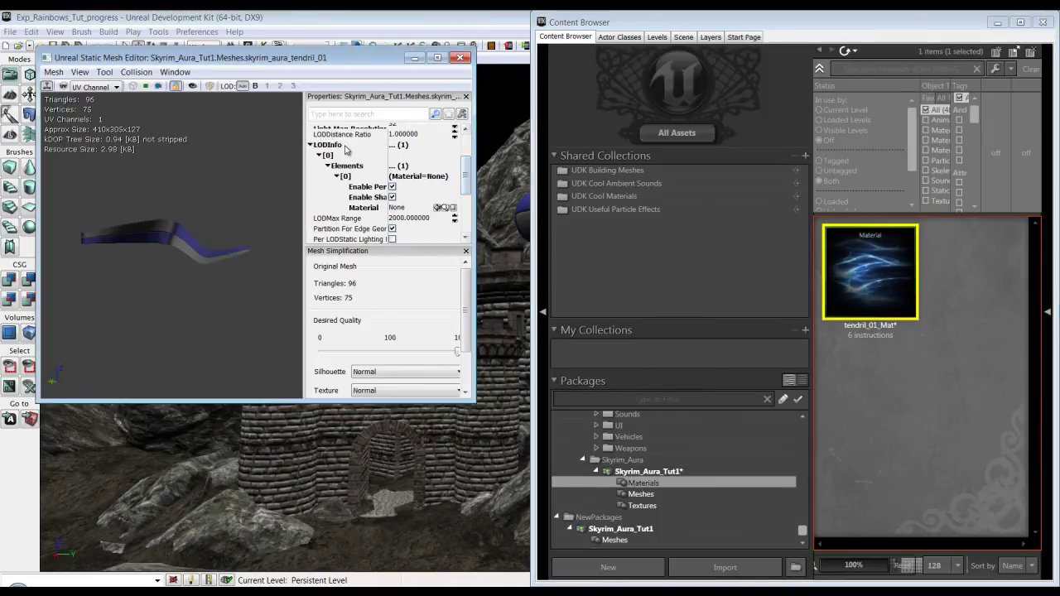
{"action": "left_click", "coordinate": [421, 208]}
{"action": "left_click", "coordinate": [438, 208]}
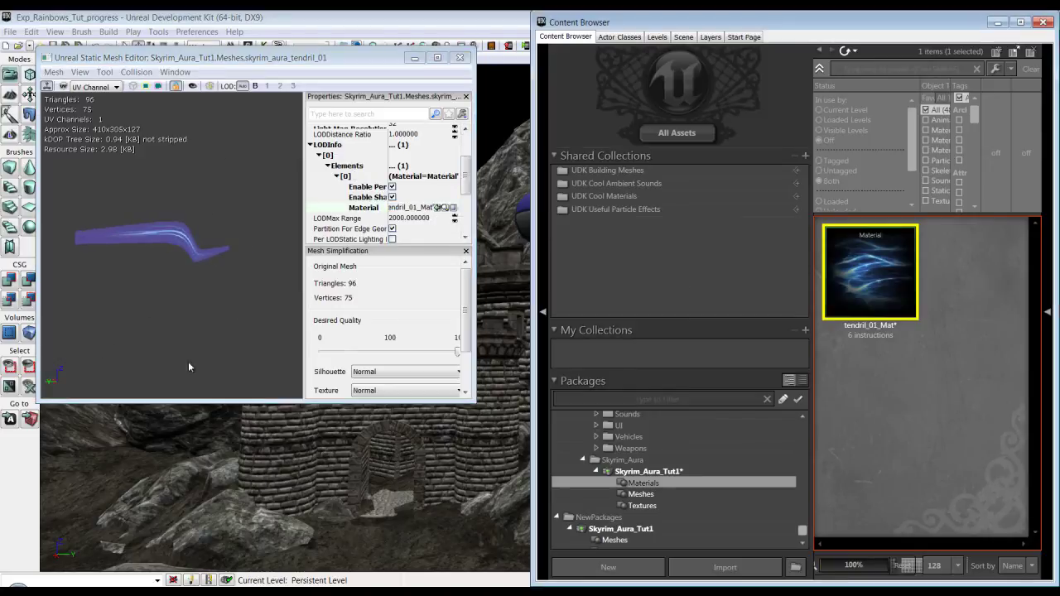
- Inspect the textured tendril mesh, close it and reopen it from the Meshes group to check the material
{"action": "left_click_drag", "start_coordinate": [145, 365], "coordinate": [186, 284]}
{"action": "left_click", "coordinate": [508, 102]}
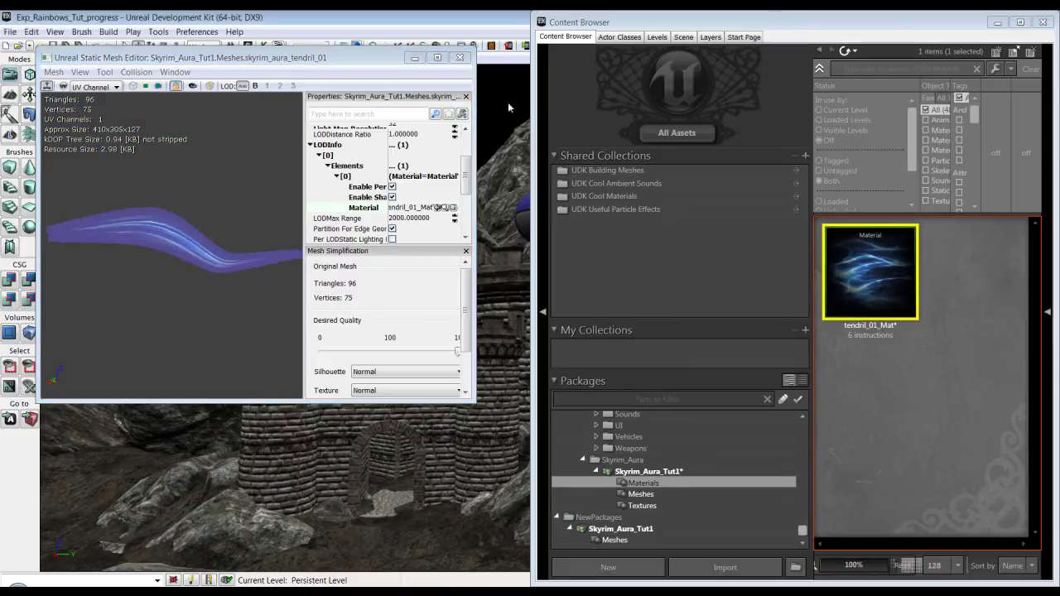
{"action": "left_click", "coordinate": [460, 57]}
{"action": "left_click", "coordinate": [640, 493]}
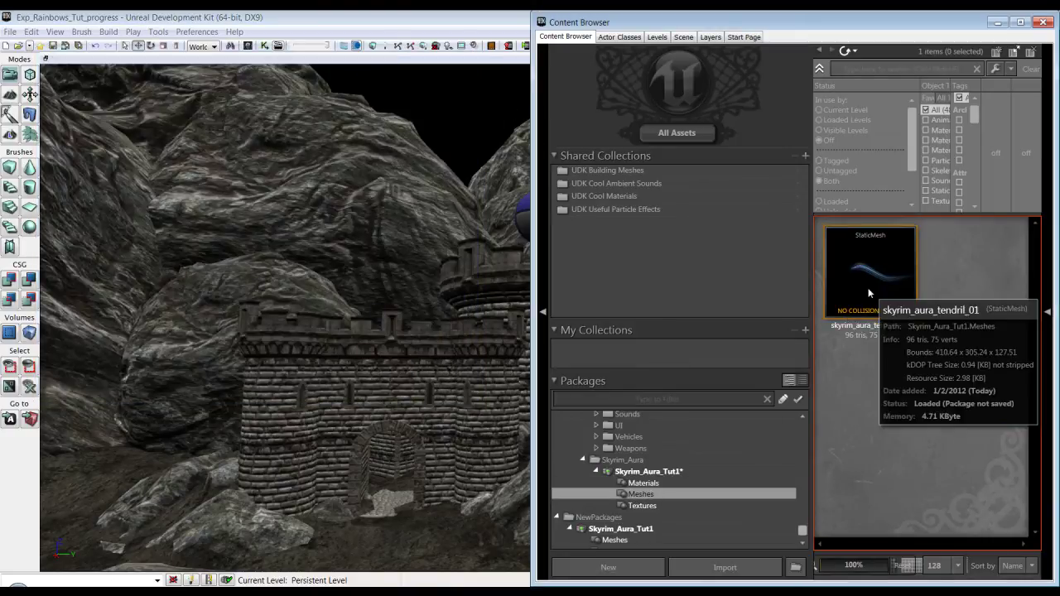
{"action": "double_click", "coordinate": [870, 273]}
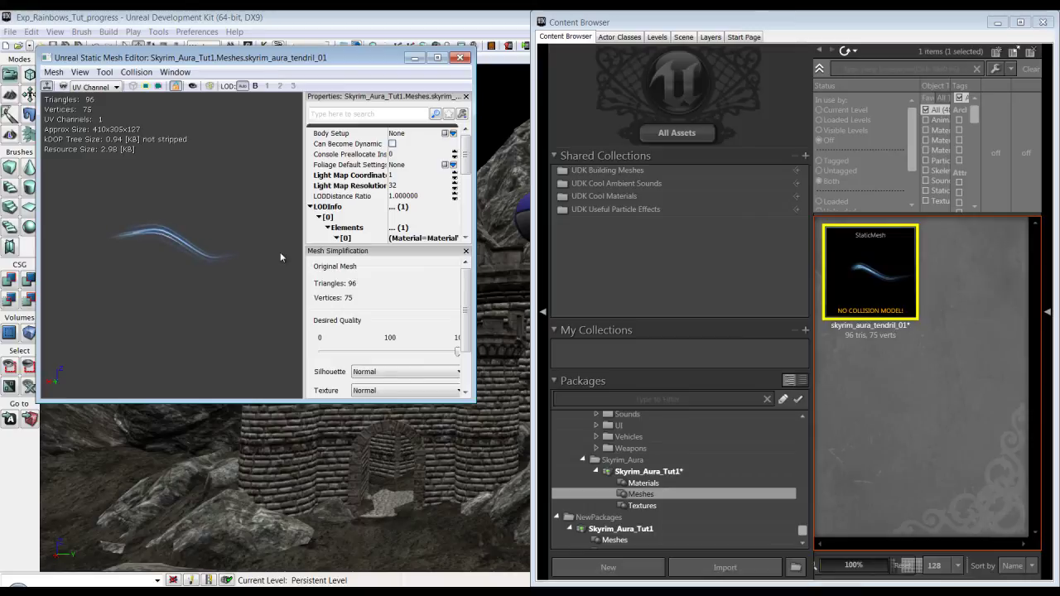
- Reopen tendril_01_Mat from the Materials group and bring the Panner node into view
{"action": "left_click", "coordinate": [681, 483]}
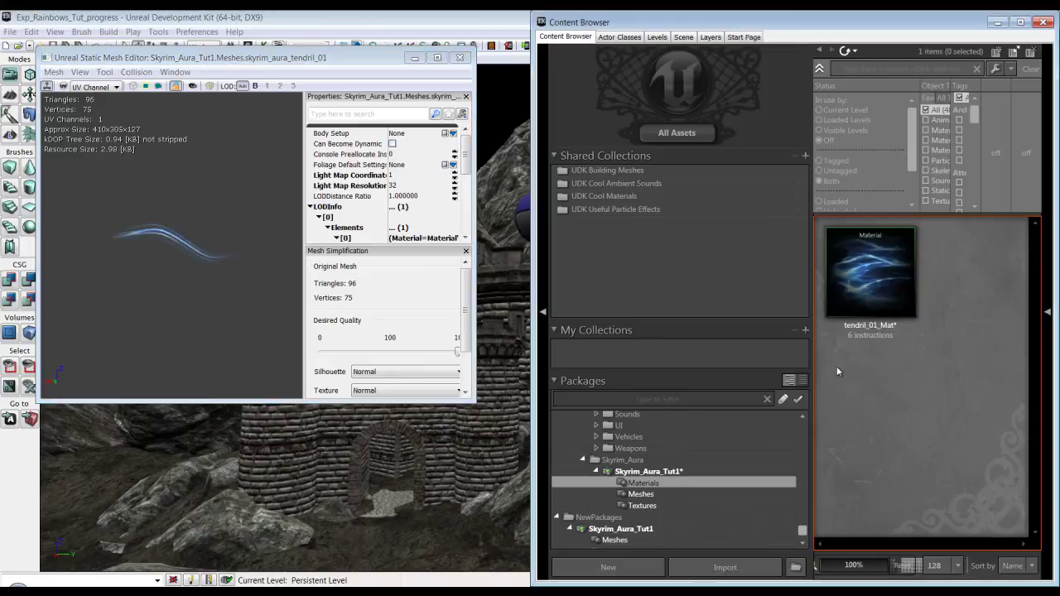
{"action": "double_click", "coordinate": [881, 285]}
{"action": "left_click_drag", "start_coordinate": [436, 292], "coordinate": [207, 401]}
{"action": "left_click_drag", "start_coordinate": [434, 251], "coordinate": [274, 244]}
- Search the material expressions for "tex", add a TextureCoordinate node and connect it to the Panner's Coordinate input
{"action": "left_click", "coordinate": [588, 98]}
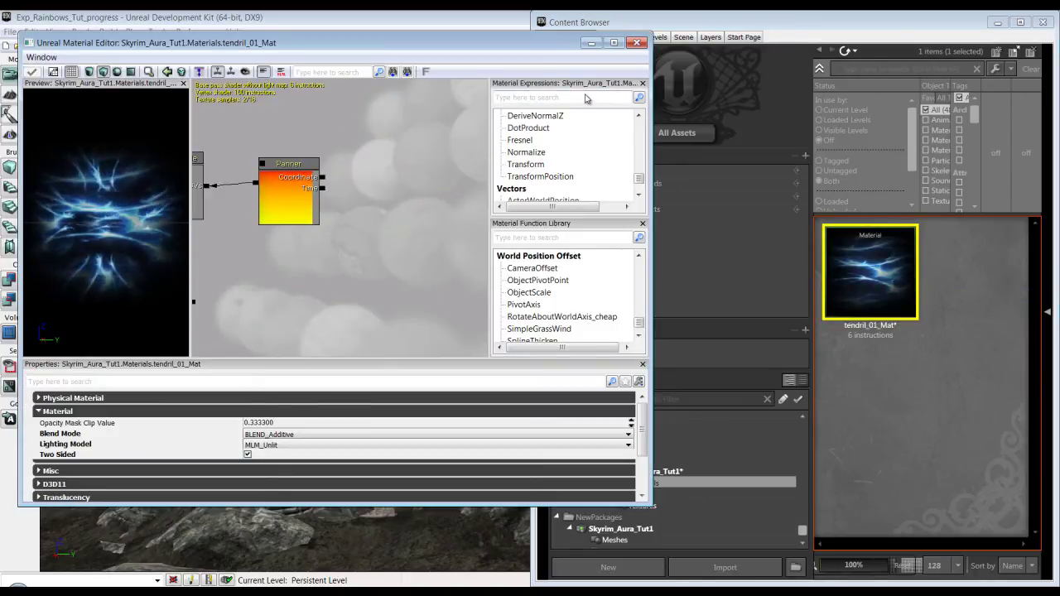
{"action": "type", "text": "texc"}
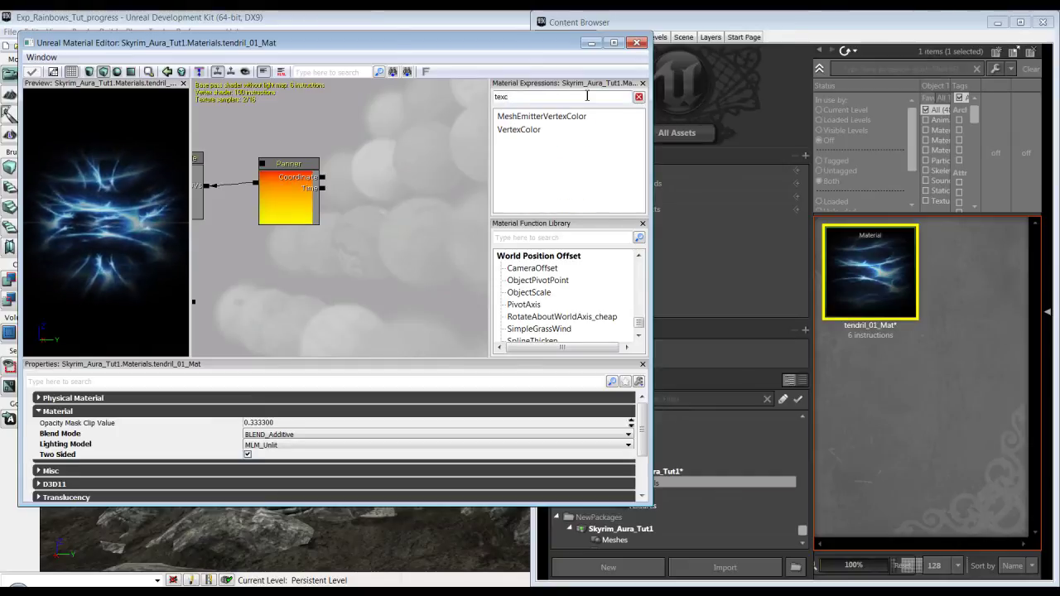
{"action": "key", "text": "BackSpace"}
{"action": "key", "text": "BackSpace"}
{"action": "type", "text": "xt"}
{"action": "key", "text": "BackSpace"}
{"action": "left_click", "coordinate": [547, 170]}
{"action": "left_click_drag", "start_coordinate": [547, 170], "coordinate": [323, 178]}
- Set the TexCoord node's UTiling to 3 and apply the change to the material
{"action": "left_click", "coordinate": [443, 214]}
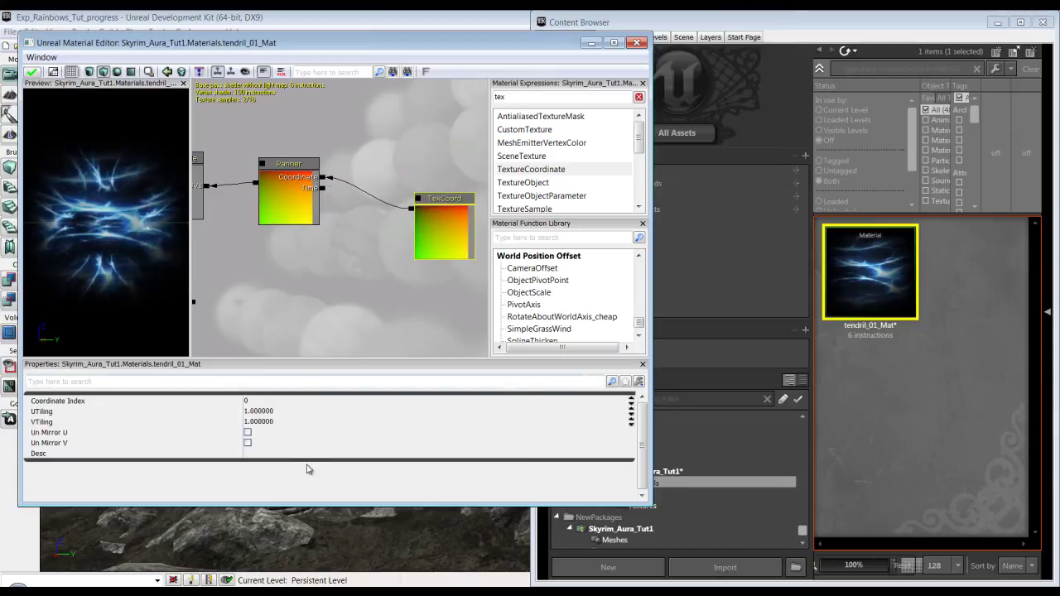
{"action": "left_click", "coordinate": [319, 414]}
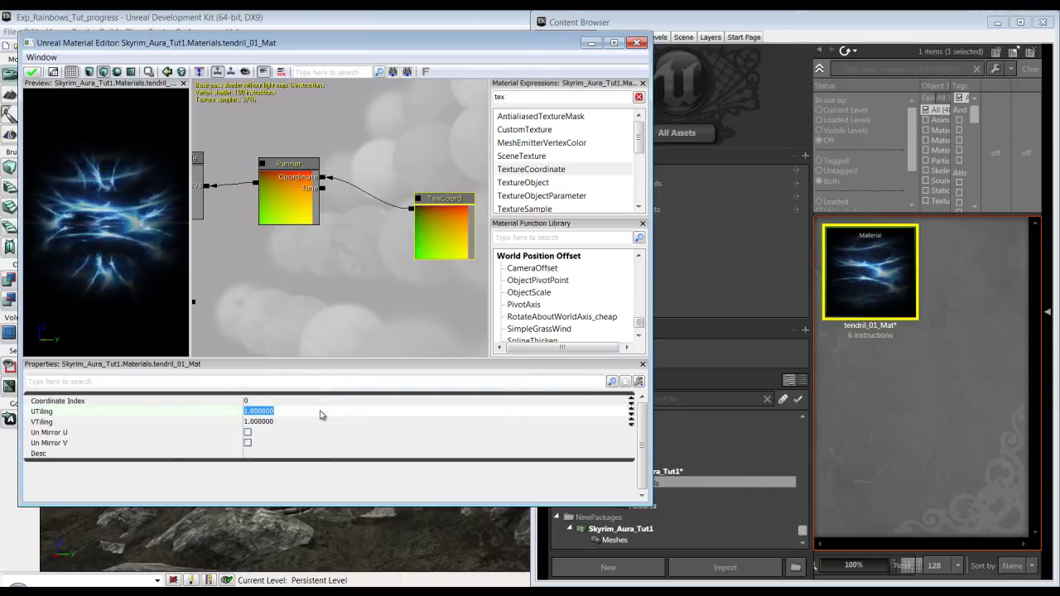
{"action": "type", "text": "2"}
{"action": "key", "text": "Return"}
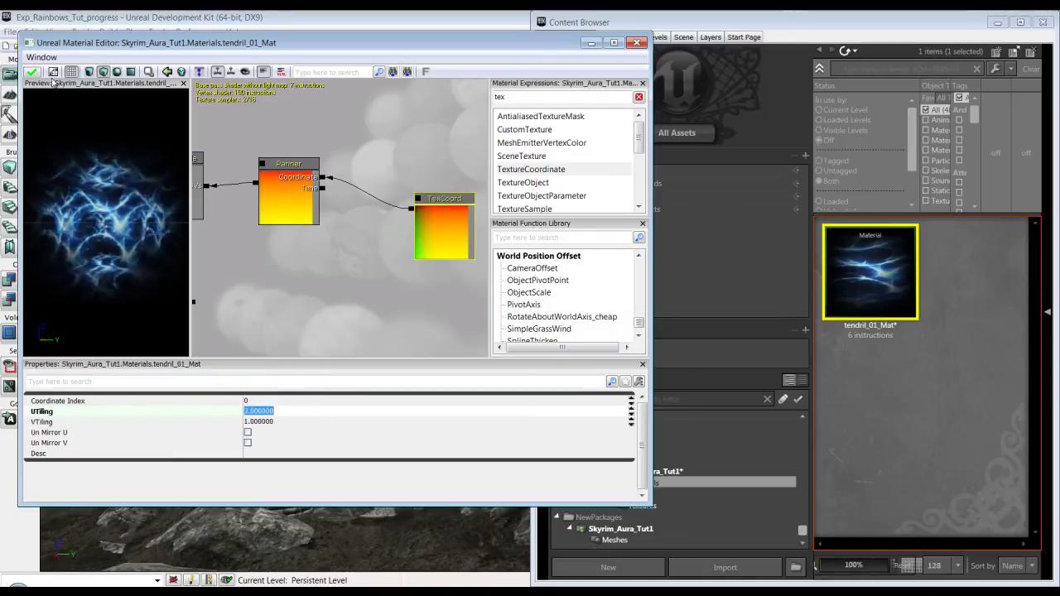
{"action": "left_click", "coordinate": [33, 73]}
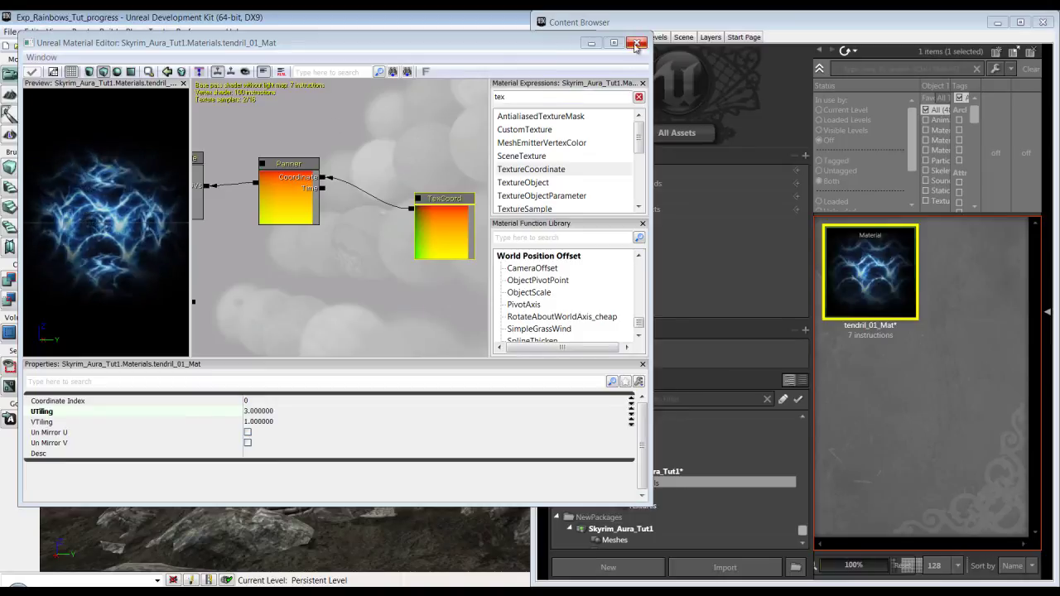
- Close the material editor and enlarge the tendril mesh preview to examine the tiled texture along its curve
{"action": "left_click", "coordinate": [636, 42]}
{"action": "left_click_drag", "start_coordinate": [179, 312], "coordinate": [161, 328]}
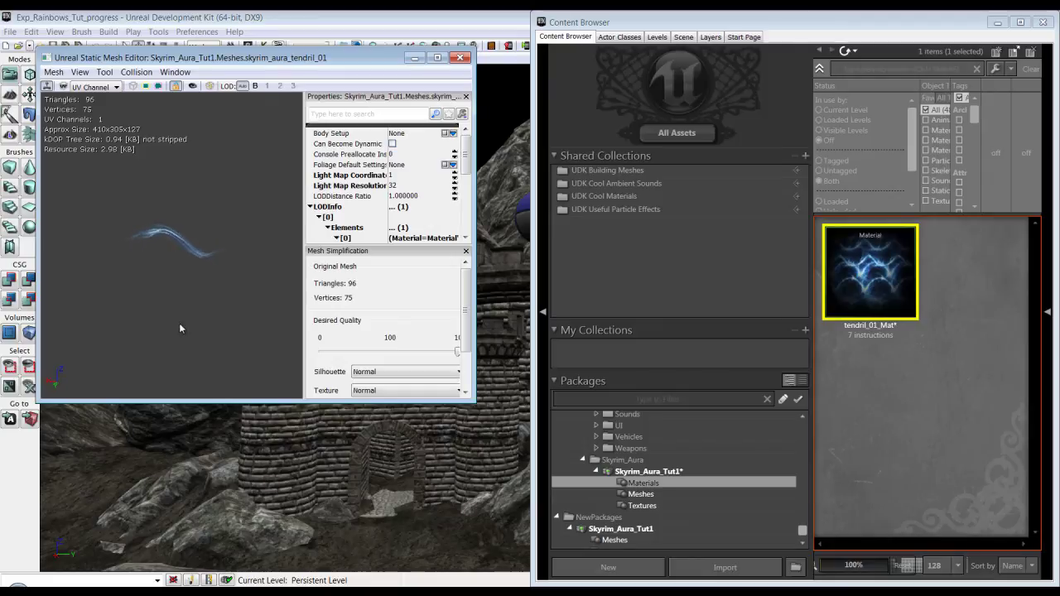
{"action": "right_click_drag", "start_coordinate": [180, 321], "coordinate": [180, 183]}
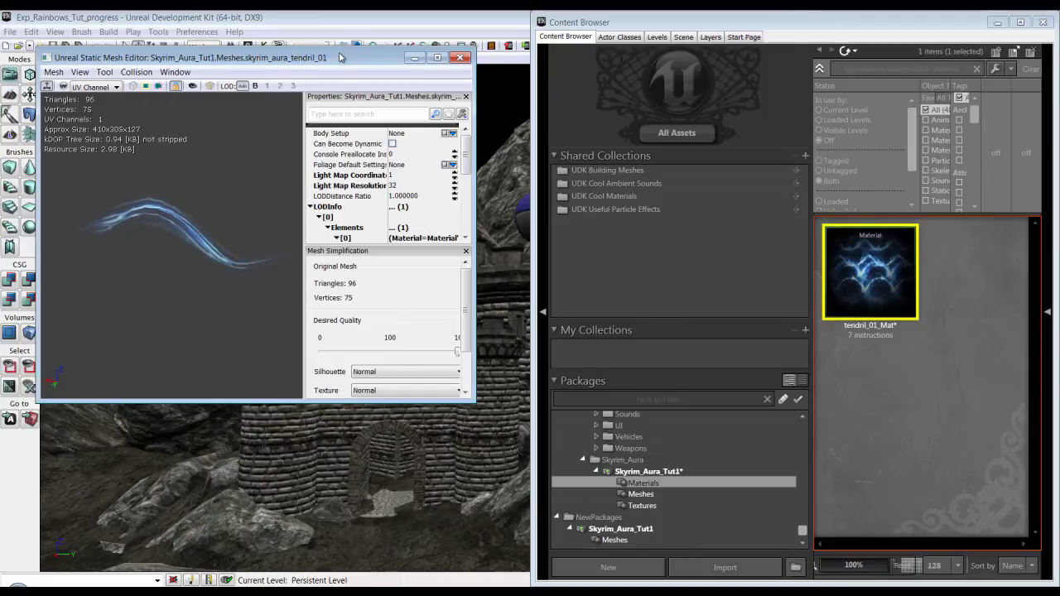
{"action": "double_click", "coordinate": [339, 56]}
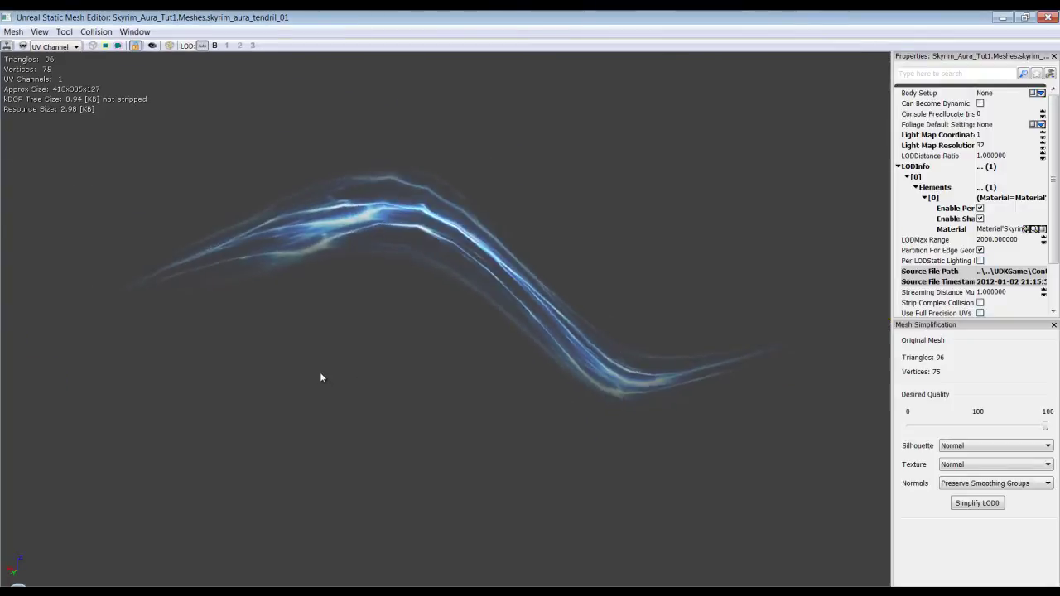
{"action": "left_click_drag", "start_coordinate": [899, 440], "coordinate": [0, 537]}
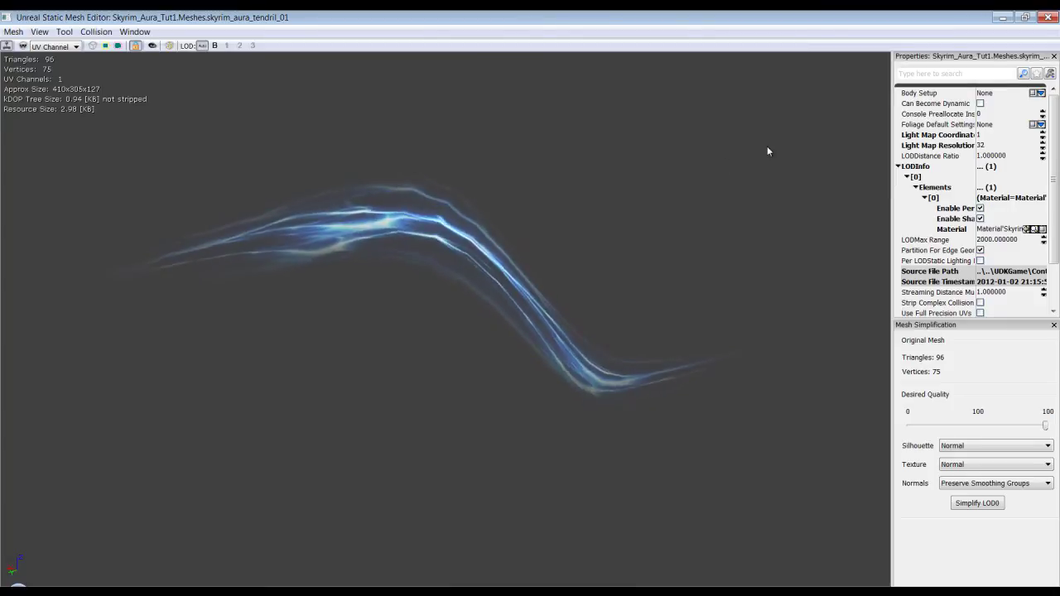
- Switch to 3ds Max and add a TurboSmooth modifier to the tendril mesh Line001
{"action": "mouse_move", "coordinate": [263, 591]}
{"action": "left_click", "coordinate": [257, 572]}
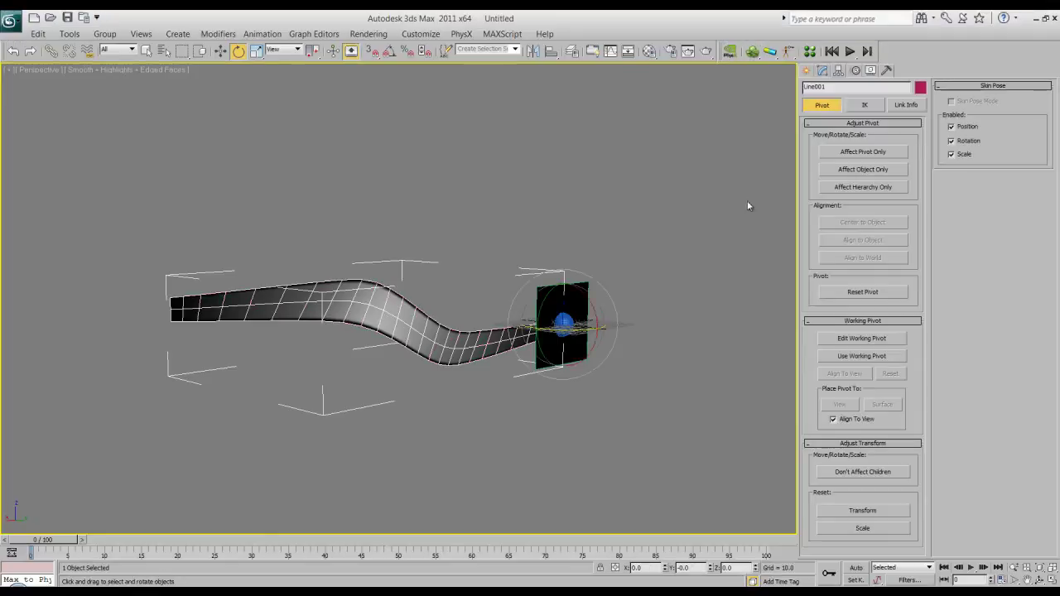
{"action": "left_click", "coordinate": [822, 71]}
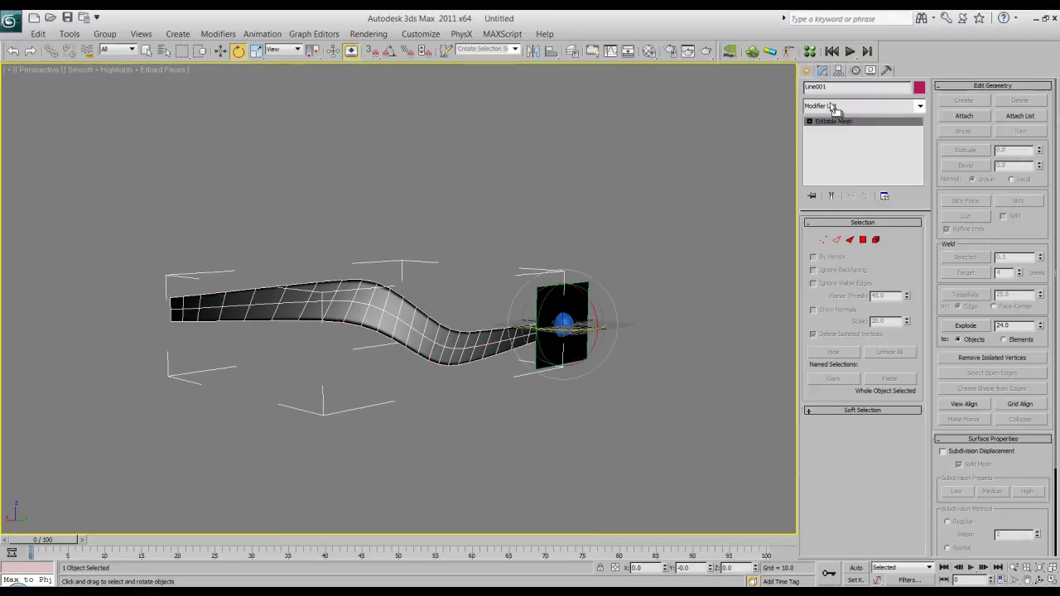
{"action": "left_click", "coordinate": [919, 106]}
{"action": "scroll", "coordinate": [862, 331], "scroll_direction": "down", "scroll_amount": 15}
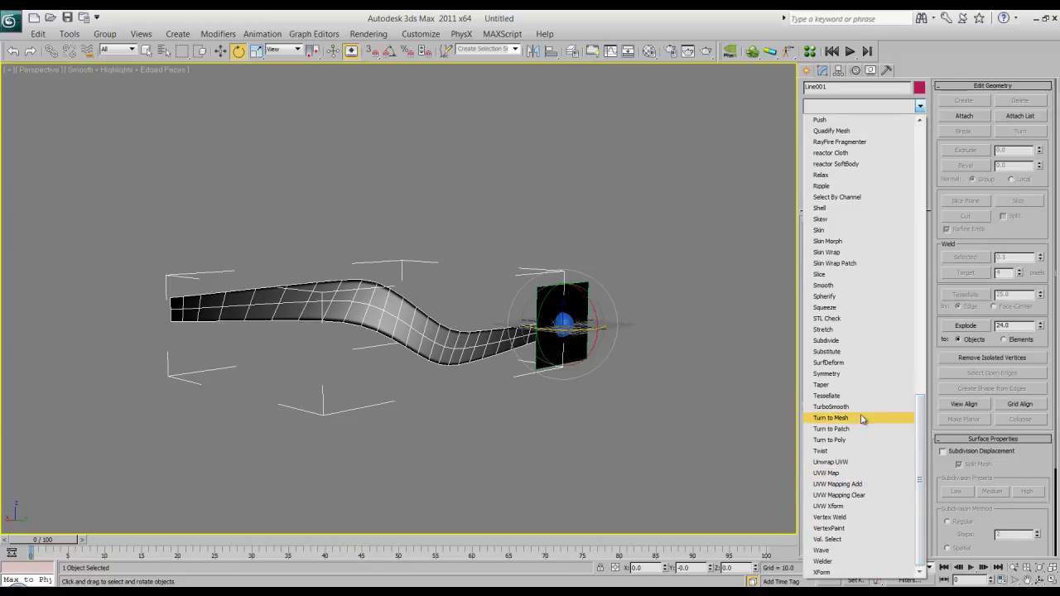
{"action": "left_click", "coordinate": [861, 409]}
{"action": "left_click", "coordinate": [443, 406]}
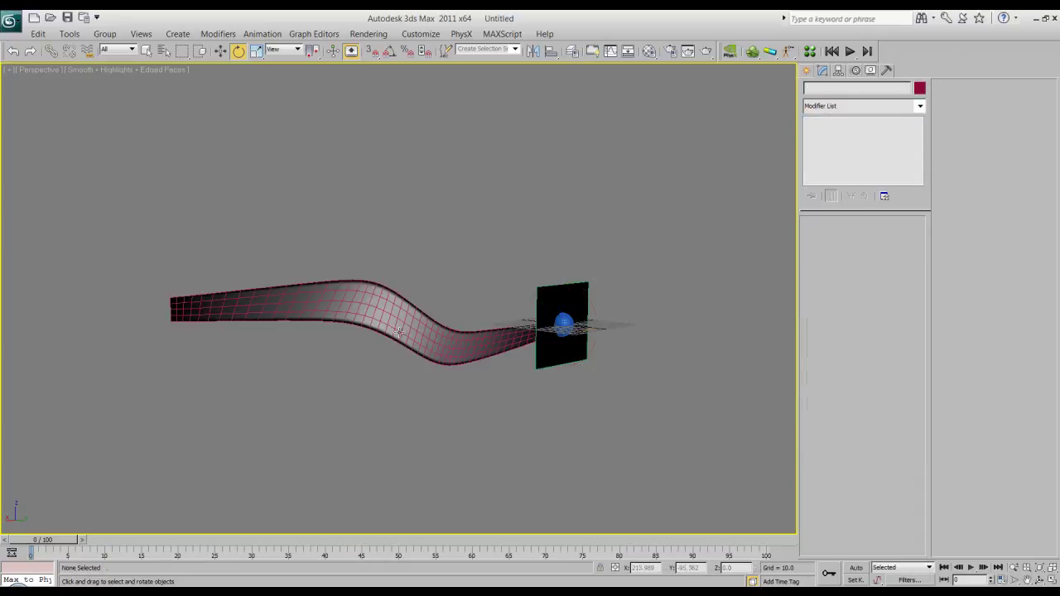
- Export the smoothed tendril as an ASE file over the existing skyrim_aura_tendril file, keeping the ASCII export options
{"action": "left_click", "coordinate": [10, 21]}
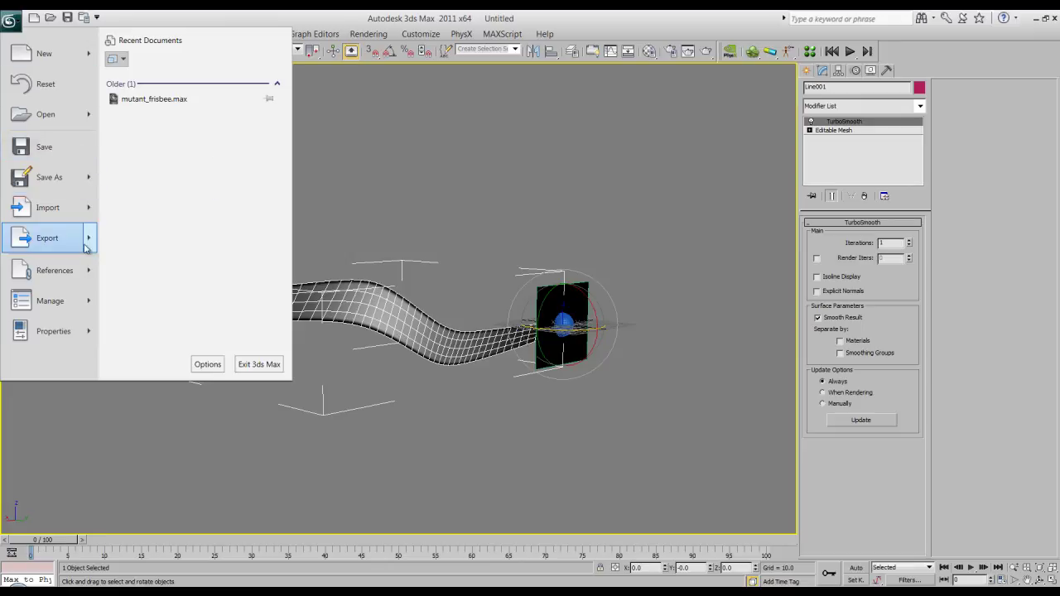
{"action": "mouse_move", "coordinate": [94, 243]}
{"action": "left_click", "coordinate": [207, 125]}
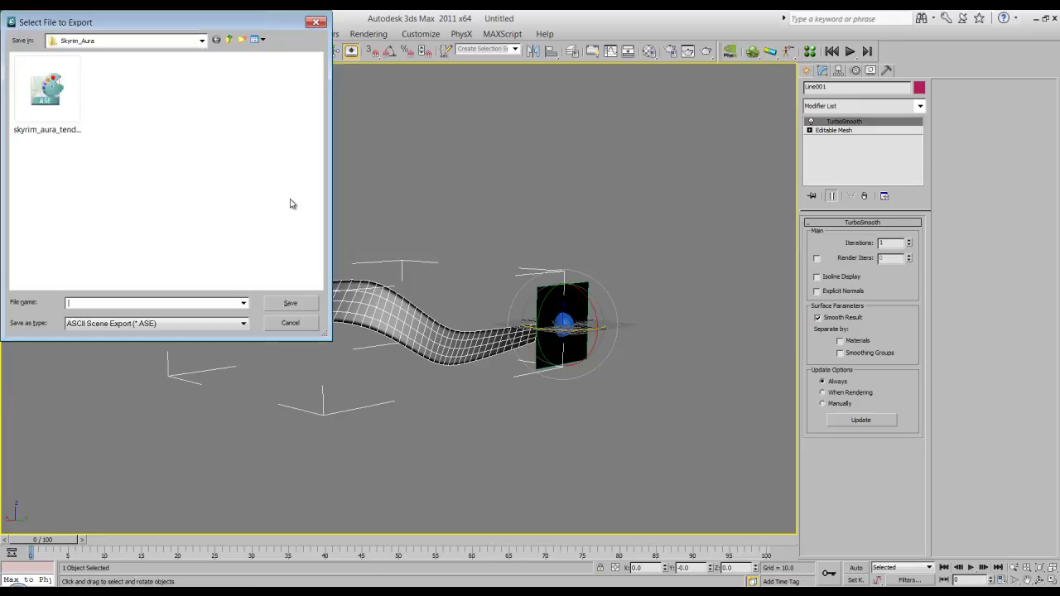
{"action": "double_click", "coordinate": [69, 87]}
{"action": "left_click", "coordinate": [604, 360]}
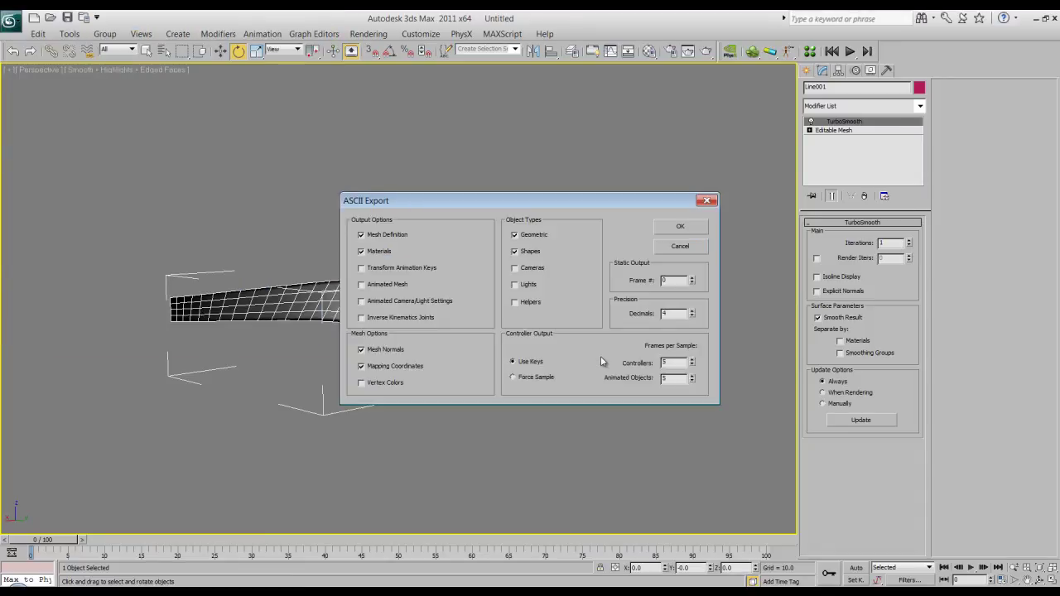
{"action": "left_click", "coordinate": [677, 227]}
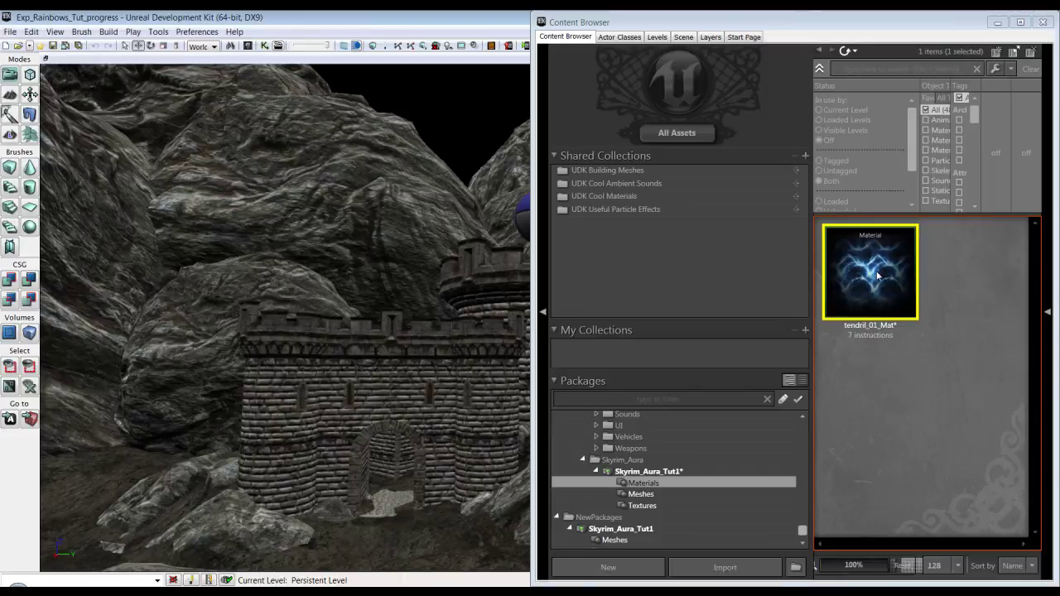
- Reimport the skyrim_aura_tendril_01 static mesh from the Meshes group in UDK's Content Browser
{"action": "left_click", "coordinate": [690, 505]}
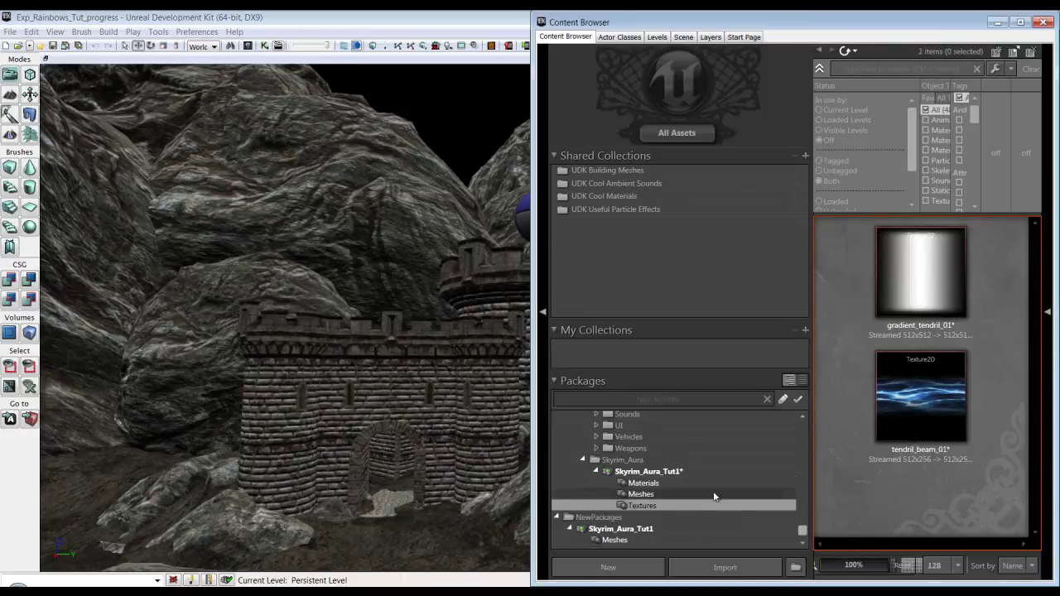
{"action": "left_click", "coordinate": [713, 493]}
{"action": "left_click", "coordinate": [880, 275]}
{"action": "right_click", "coordinate": [883, 266]}
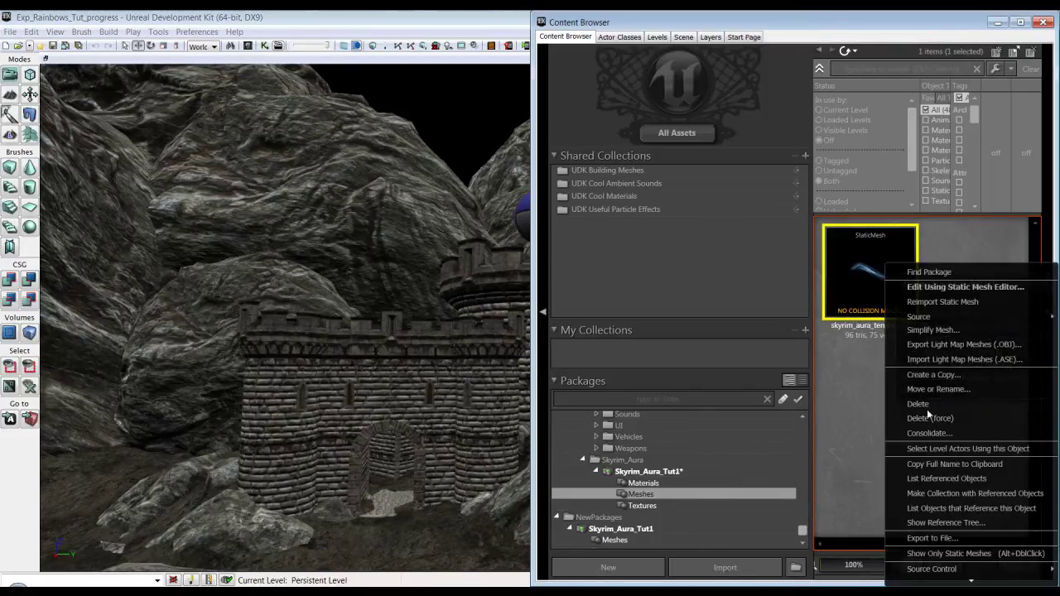
{"action": "left_click", "coordinate": [975, 303]}
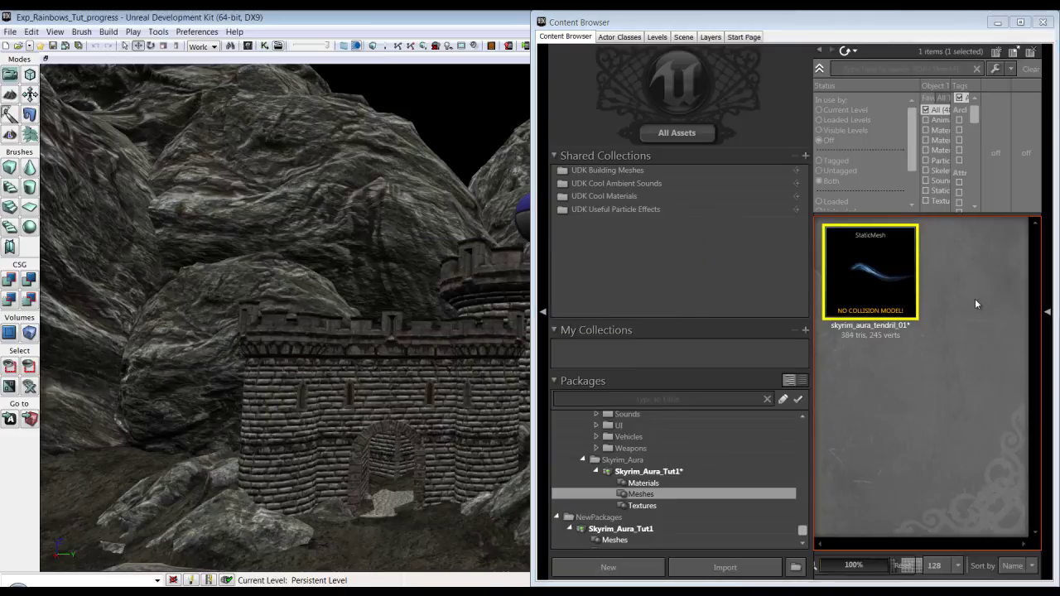
- Open the reimported tendril mesh, examine its smoother curve from several angles, and close its editor
{"action": "double_click", "coordinate": [862, 266]}
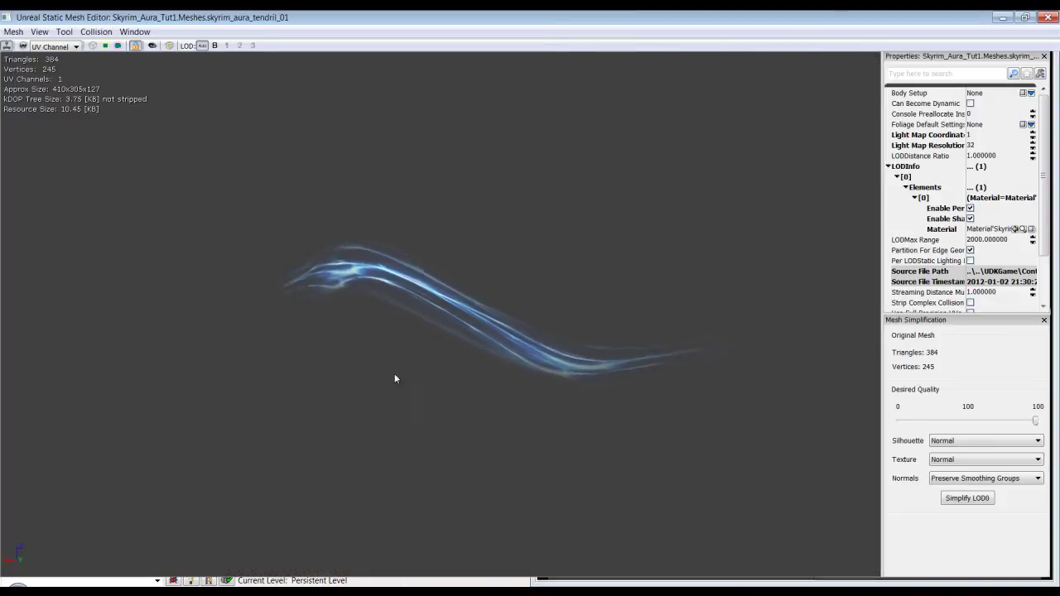
{"action": "mouse_move", "coordinate": [535, 390]}
{"action": "left_mouse_down"}
{"action": "mouse_move", "coordinate": [873, 378]}
{"action": "mouse_move", "coordinate": [532, 385]}
{"action": "left_mouse_up"}
{"action": "right_click_drag", "start_coordinate": [531, 385], "coordinate": [479, 320]}
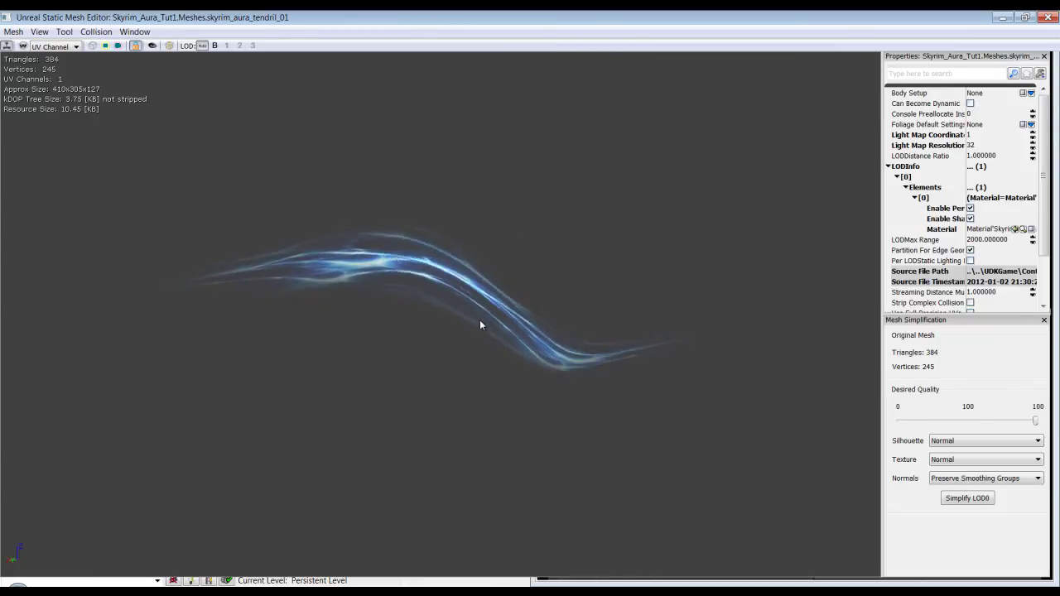
{"action": "left_click_drag", "start_coordinate": [480, 322], "coordinate": [404, 348]}
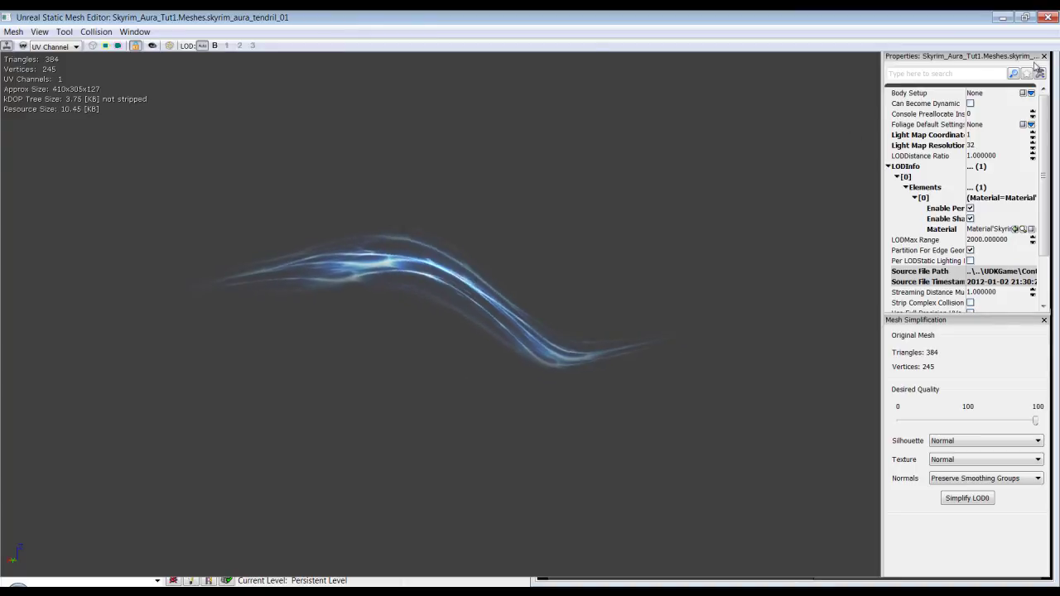
{"action": "left_click", "coordinate": [1047, 17]}
- Reopen tendril_01_Mat, set the Panner node's Speed X to 1, apply the change and close the material
{"action": "left_click", "coordinate": [643, 483]}
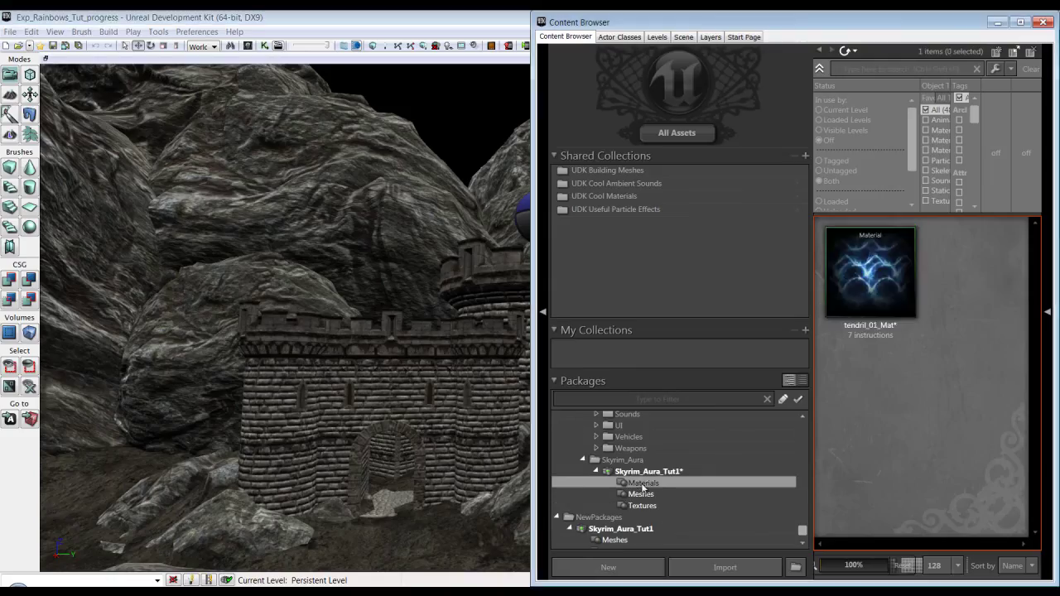
{"action": "double_click", "coordinate": [849, 277]}
{"action": "scroll", "coordinate": [396, 254], "scroll_direction": "down", "scroll_amount": 4}
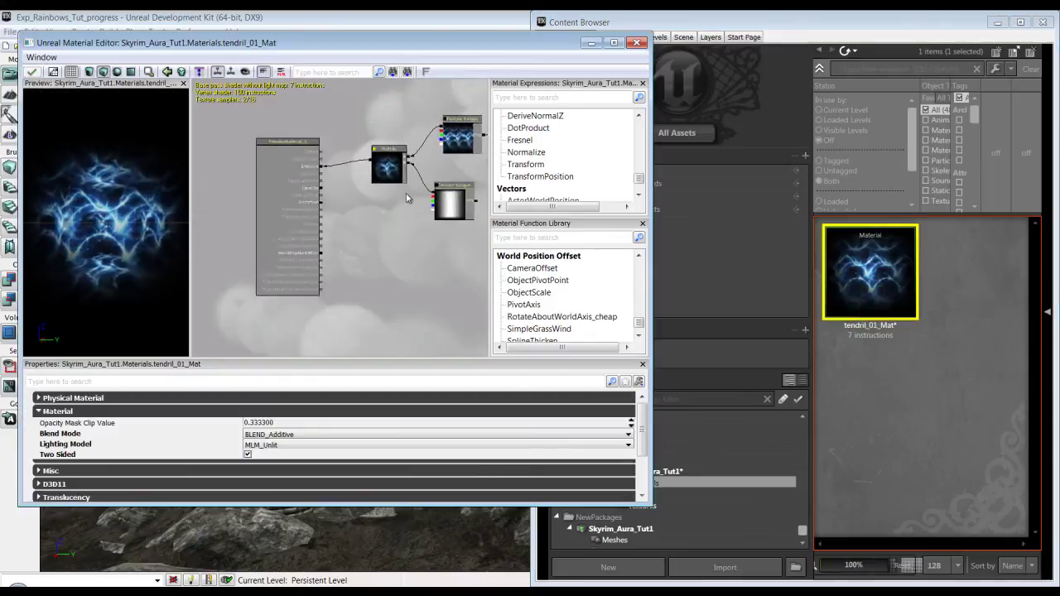
{"action": "left_click_drag", "start_coordinate": [397, 253], "coordinate": [193, 303]}
{"action": "scroll", "coordinate": [195, 308], "scroll_direction": "up", "scroll_amount": 3}
{"action": "left_click", "coordinate": [266, 189]}
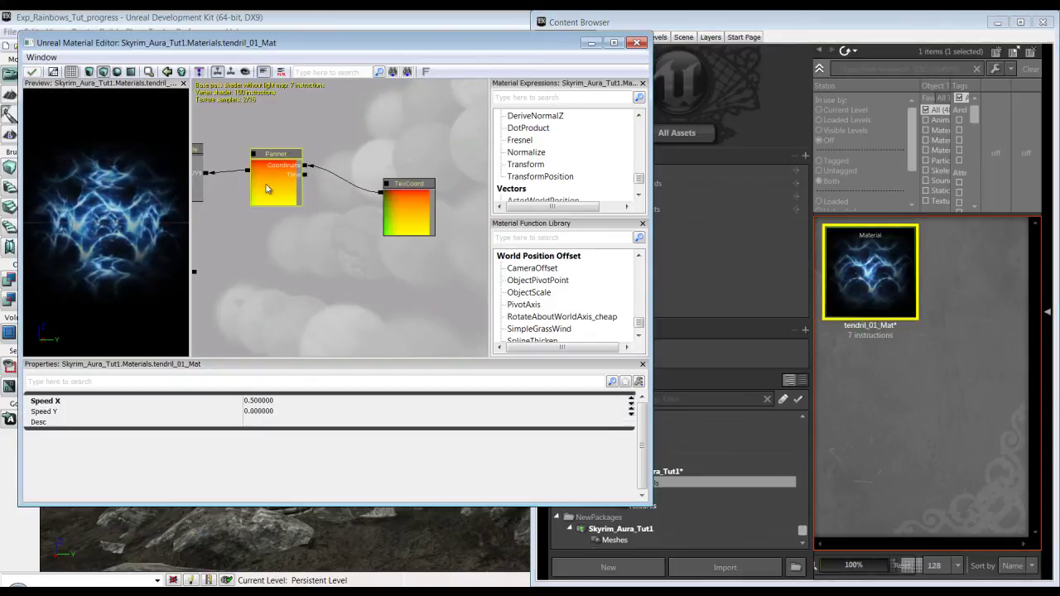
{"action": "left_click", "coordinate": [296, 401]}
{"action": "type", "text": "1"}
{"action": "key", "text": "Return"}
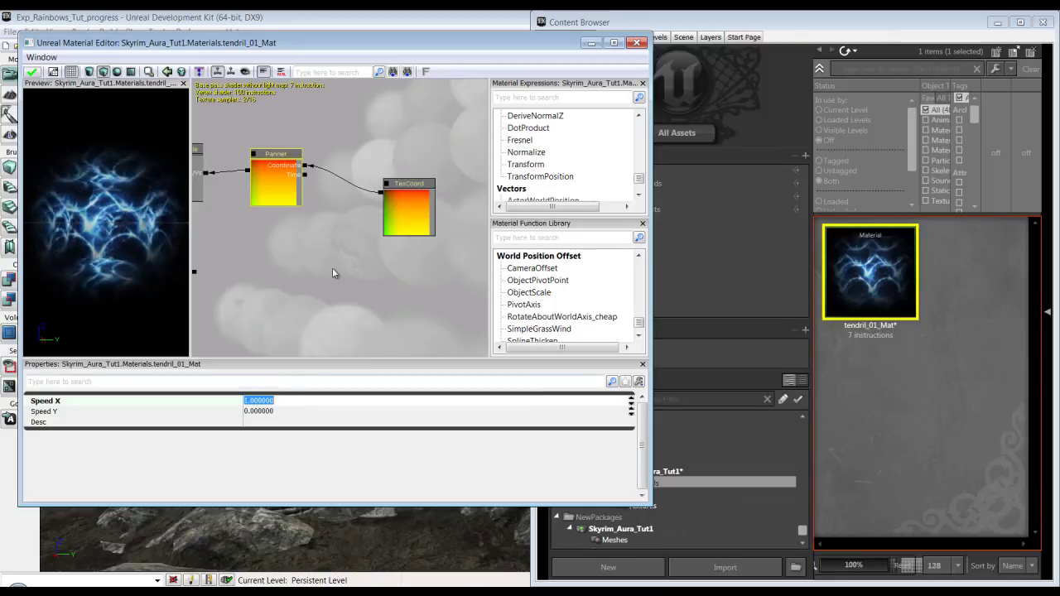
{"action": "left_click", "coordinate": [32, 72]}
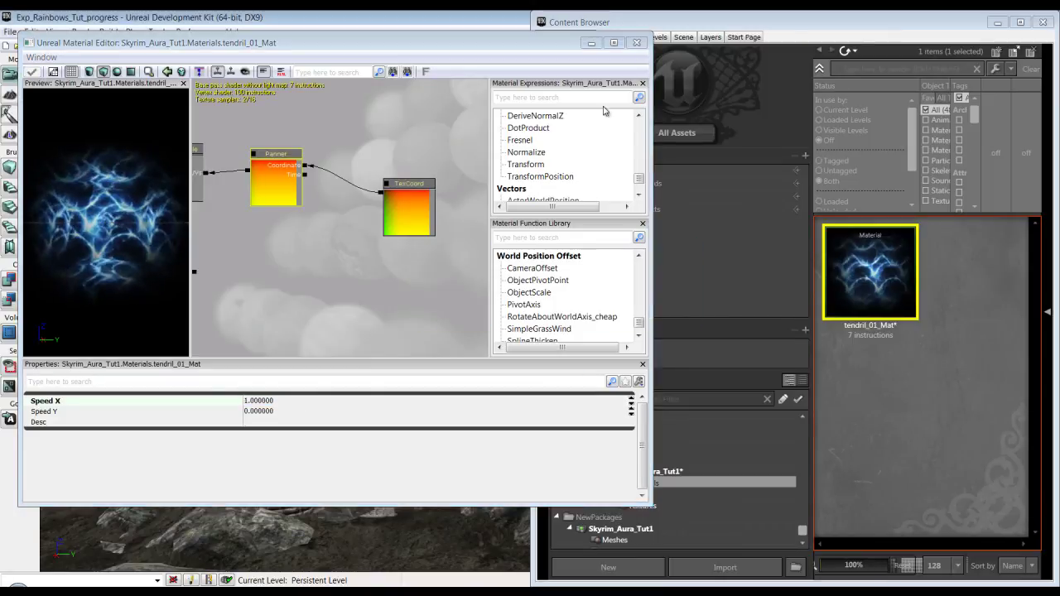
{"action": "left_click", "coordinate": [637, 43]}
- Open skyrim_aura_tendril_01 from the Meshes group to check the panning speed, and close it again
{"action": "left_click", "coordinate": [672, 497]}
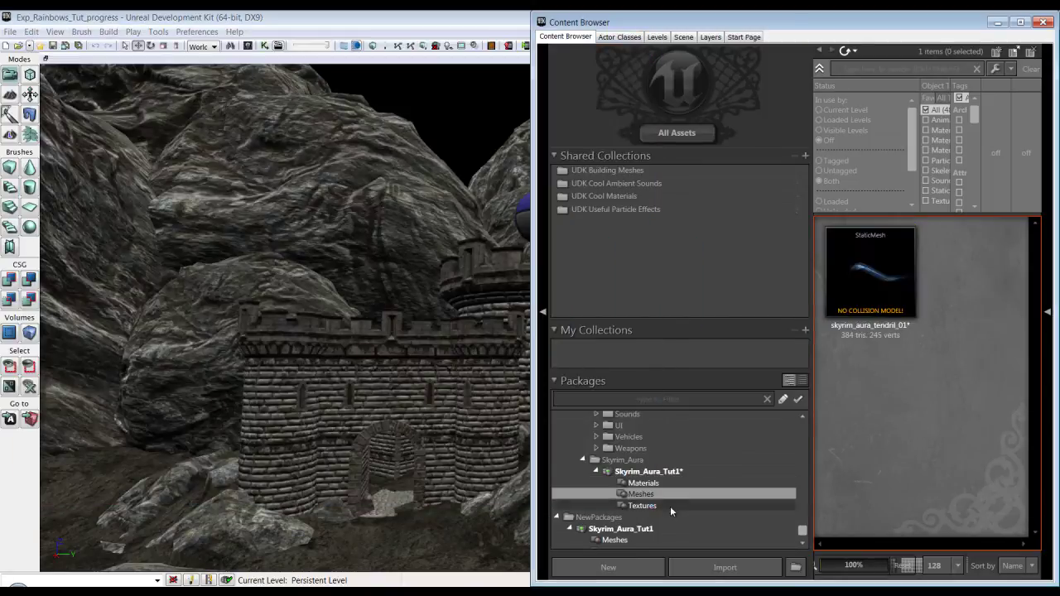
{"action": "left_click", "coordinate": [670, 506]}
{"action": "left_click", "coordinate": [673, 496]}
{"action": "left_click", "coordinate": [866, 288]}
{"action": "double_click", "coordinate": [868, 290]}
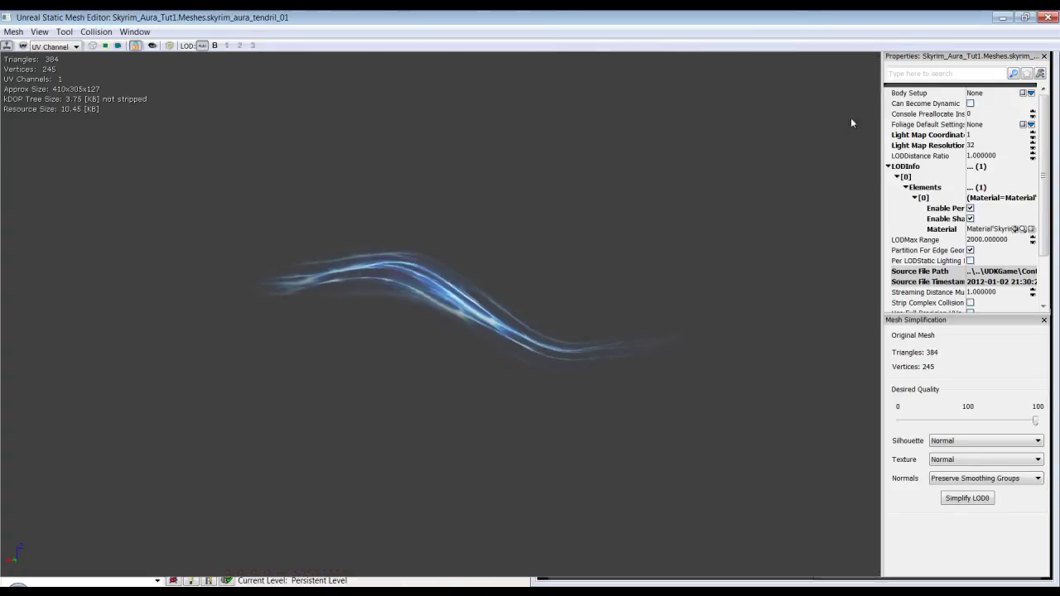
{"action": "left_click", "coordinate": [1047, 18]}
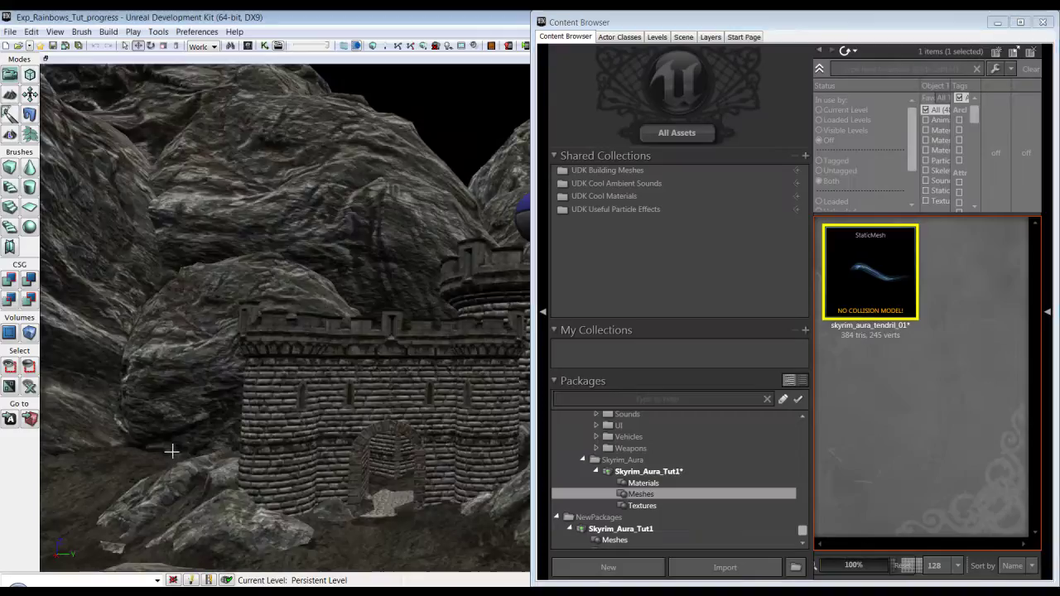
- Save the Skyrim_Aura_Tut1 package
{"action": "left_click", "coordinate": [694, 471]}
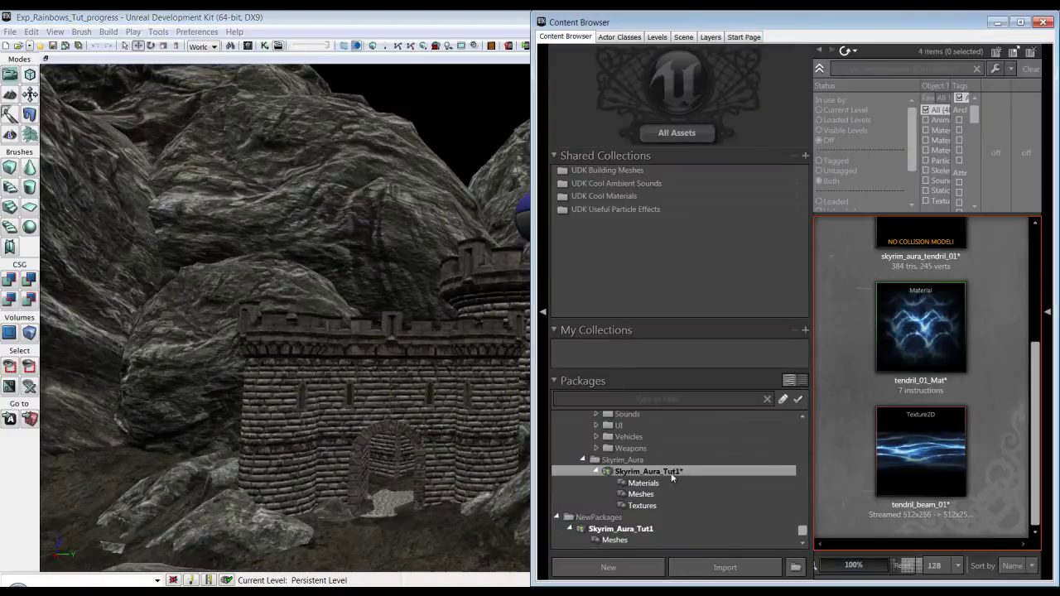
{"action": "right_click", "coordinate": [667, 472]}
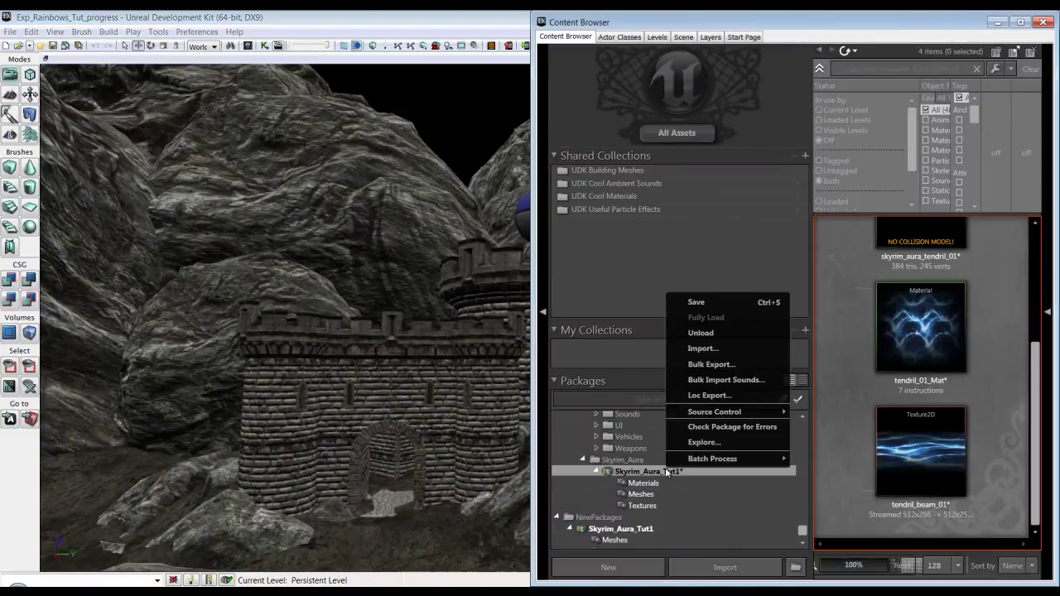
{"action": "left_click", "coordinate": [726, 304]}
- Place the skyrim_aura_tendril_01 mesh from the Meshes group in the level near the blue and grey sphere above the tower
{"action": "left_click_drag", "start_coordinate": [292, 423], "coordinate": [421, 513]}
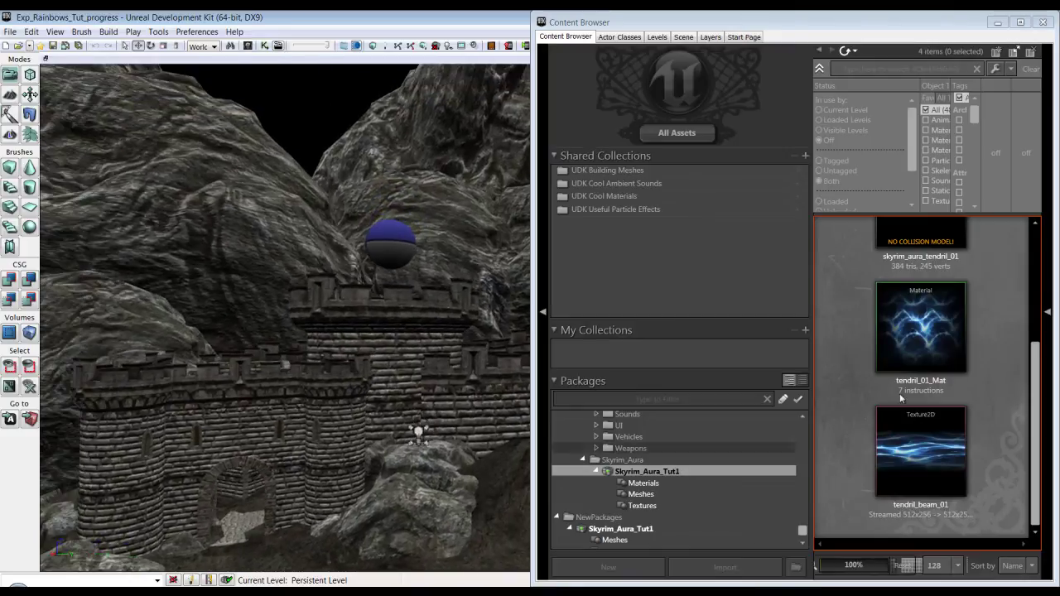
{"action": "left_click", "coordinate": [653, 497]}
{"action": "left_click", "coordinate": [651, 505]}
{"action": "left_click", "coordinate": [653, 497]}
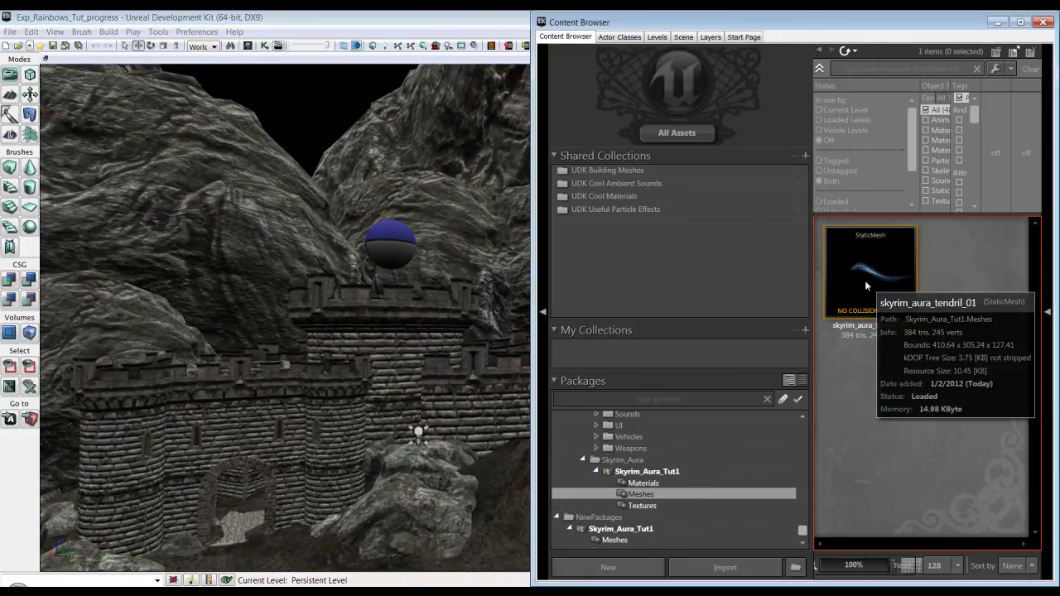
{"action": "left_click", "coordinate": [831, 329]}
{"action": "left_click_drag", "start_coordinate": [393, 405], "coordinate": [672, 66]}
{"action": "right_click_drag", "start_coordinate": [672, 66], "coordinate": [609, 222]}
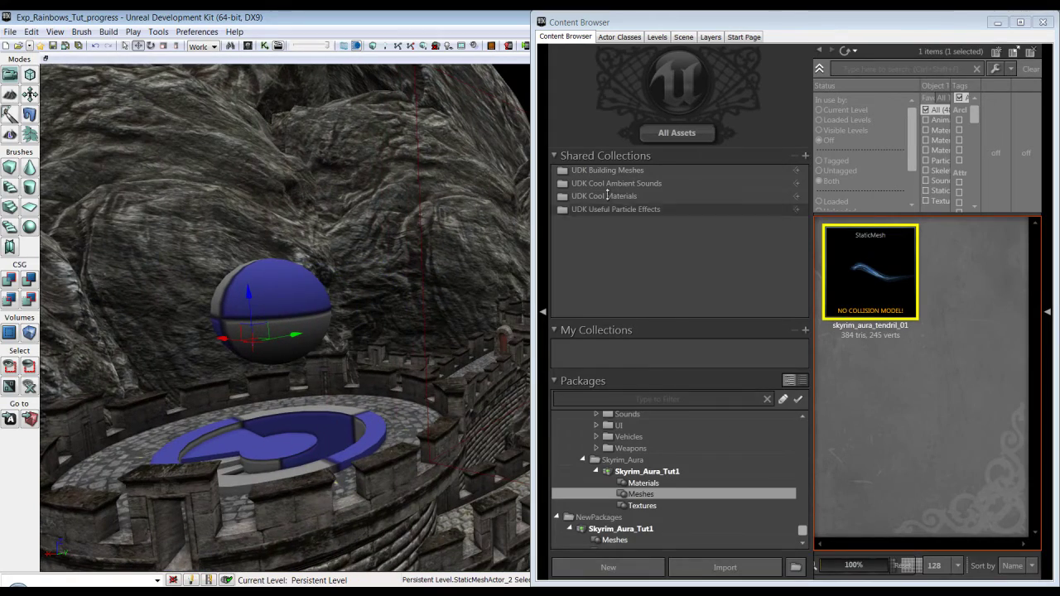
- Minimize the Content Browser and move the tendril mesh horizontally so its base sits against the sphere above the tower
{"action": "left_click", "coordinate": [1001, 22]}
{"action": "right_click_drag", "start_coordinate": [150, 438], "coordinate": [997, 447]}
{"action": "right_click_drag", "start_coordinate": [314, 411], "coordinate": [1057, 355]}
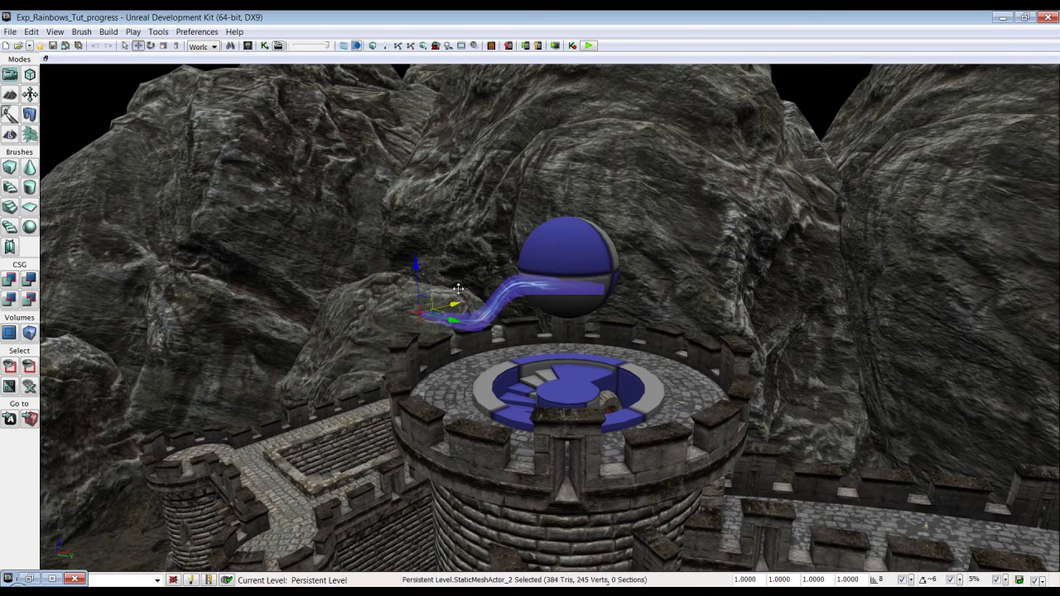
{"action": "right_click_drag", "start_coordinate": [446, 333], "coordinate": [518, 397]}
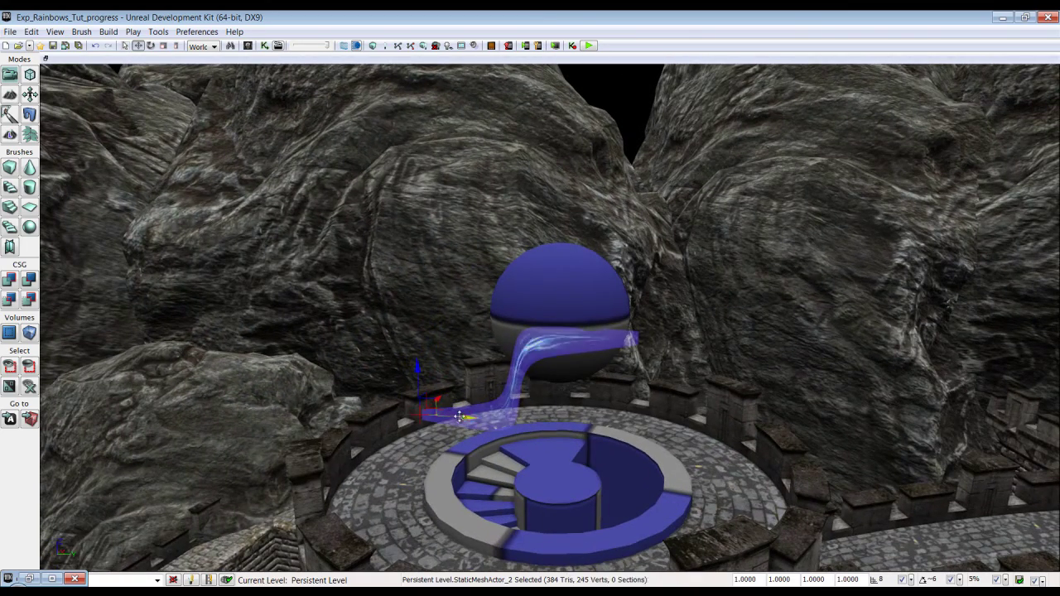
{"action": "left_click_drag", "start_coordinate": [477, 417], "coordinate": [736, 427]}
{"action": "right_click_drag", "start_coordinate": [735, 427], "coordinate": [628, 298]}
{"action": "left_click_drag", "start_coordinate": [549, 408], "coordinate": [473, 350]}
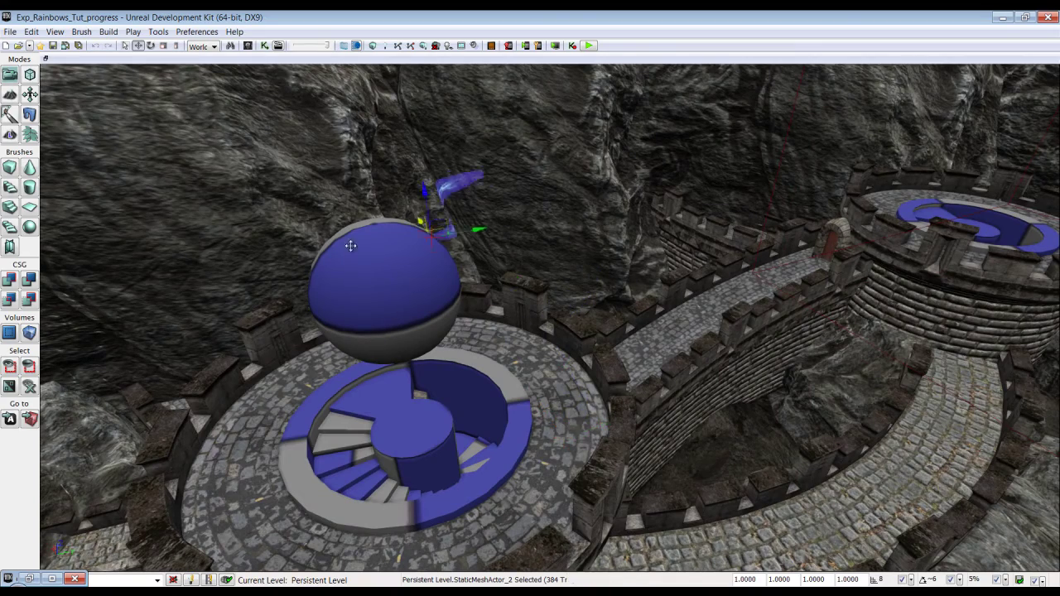
{"action": "right_click_drag", "start_coordinate": [414, 287], "coordinate": [519, 297]}
{"action": "left_click_drag", "start_coordinate": [505, 235], "coordinate": [487, 252]}
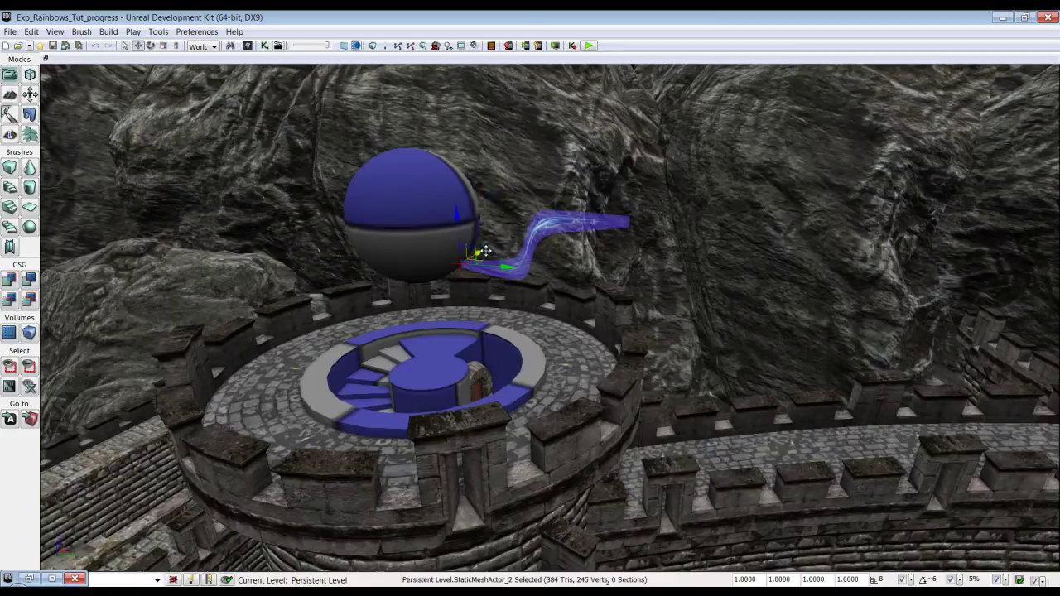
- Raise the tendril mesh to the middle of the sphere and set its uniform scale to 5
{"action": "left_click_drag", "start_coordinate": [465, 210], "coordinate": [462, 173]}
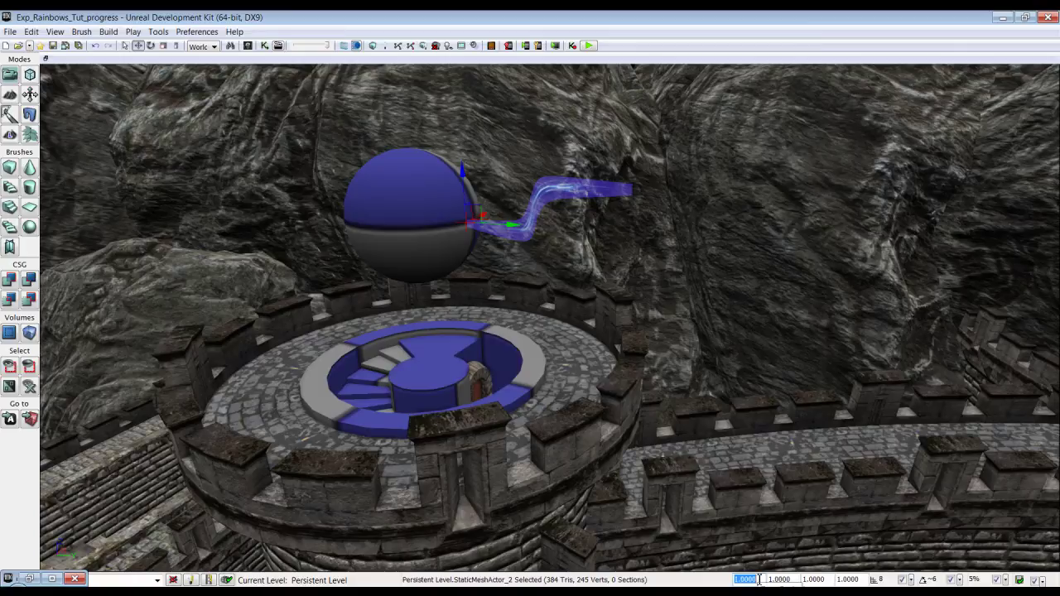
{"action": "type", "text": "5"}
{"action": "key", "text": "Return"}
- Rotate the enlarged tendril around its vertical axis and reposition its base against the sphere so it extends outward over the castle
{"action": "right_click_drag", "start_coordinate": [573, 414], "coordinate": [503, 393]}
{"action": "key", "text": "space"}
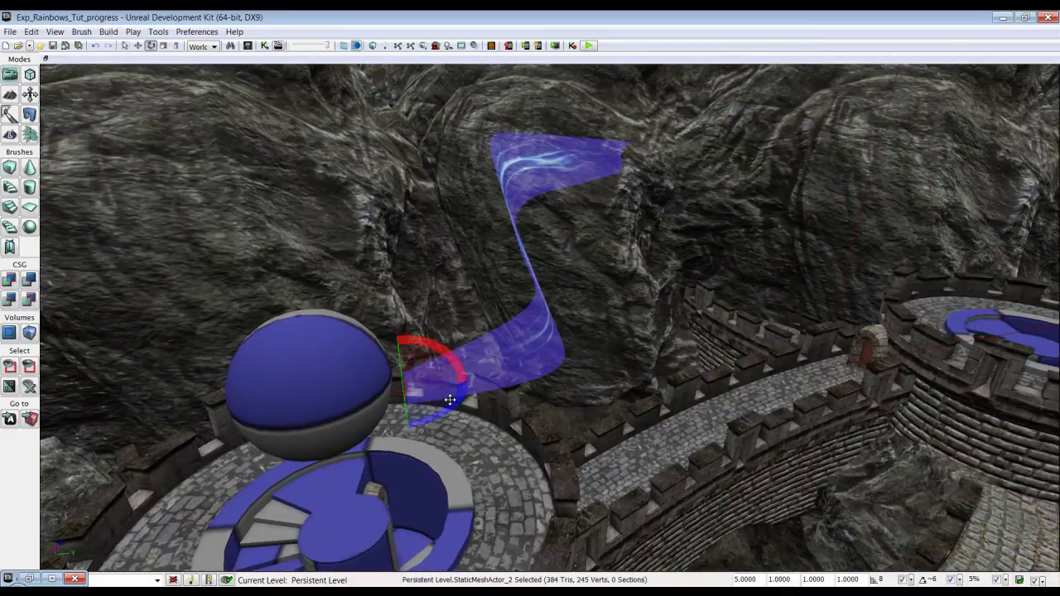
{"action": "left_click_drag", "start_coordinate": [450, 400], "coordinate": [320, 433]}
{"action": "mouse_move", "coordinate": [580, 435]}
{"action": "right_mouse_down"}
{"action": "mouse_move", "coordinate": [691, 409]}
{"action": "mouse_move", "coordinate": [658, 367]}
{"action": "mouse_move", "coordinate": [578, 462]}
{"action": "mouse_move", "coordinate": [573, 440]}
{"action": "right_mouse_up"}
{"action": "key", "text": "space"}
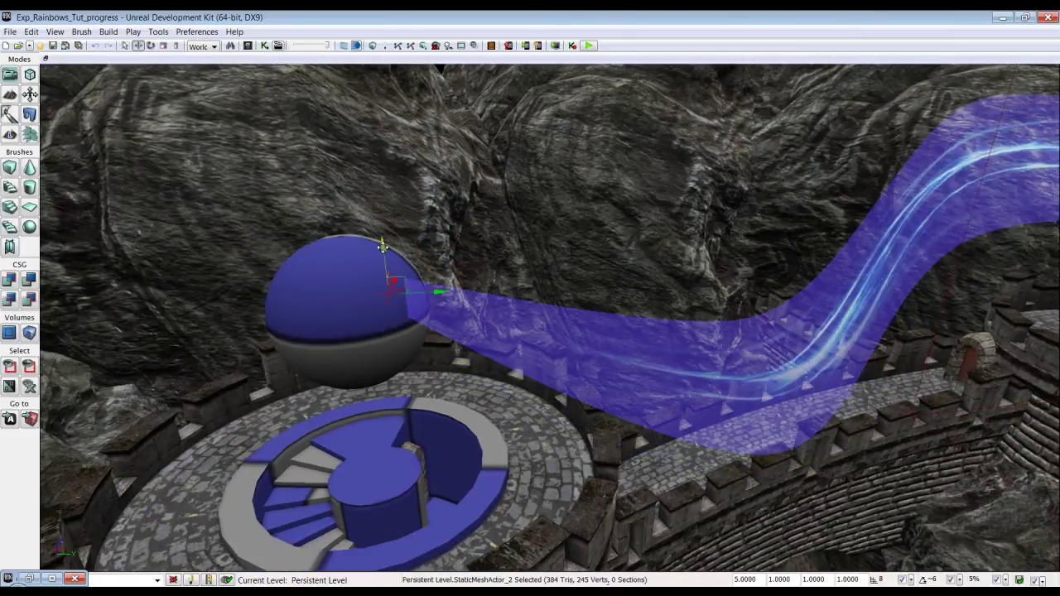
{"action": "right_click_drag", "start_coordinate": [502, 426], "coordinate": [493, 397]}
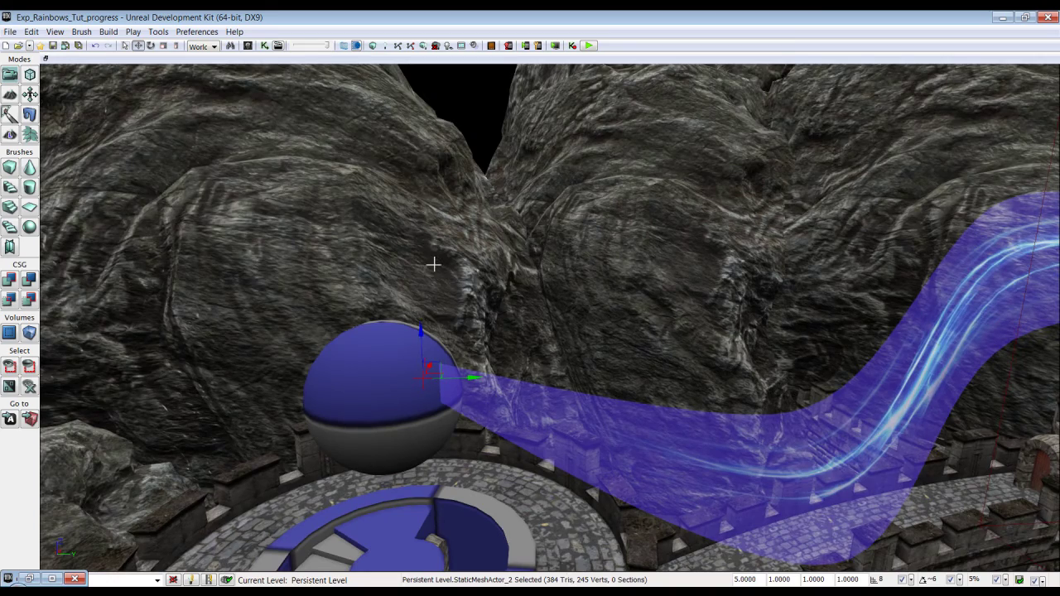
{"action": "left_click_drag", "start_coordinate": [434, 264], "coordinate": [445, 575]}
{"action": "right_click_drag", "start_coordinate": [444, 575], "coordinate": [425, 277]}
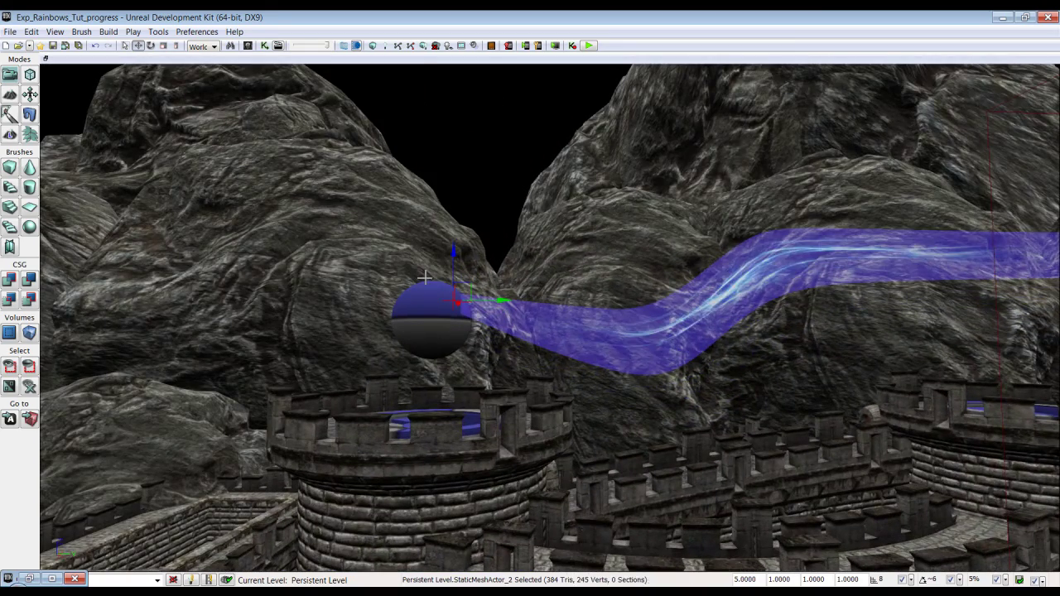
- Deselect the meshes and examine the tendril effect around the castle from several distances and angles
{"action": "key", "text": "Escape"}
{"action": "left_click_drag", "start_coordinate": [432, 407], "coordinate": [749, 571]}
{"action": "left_click", "coordinate": [534, 213]}
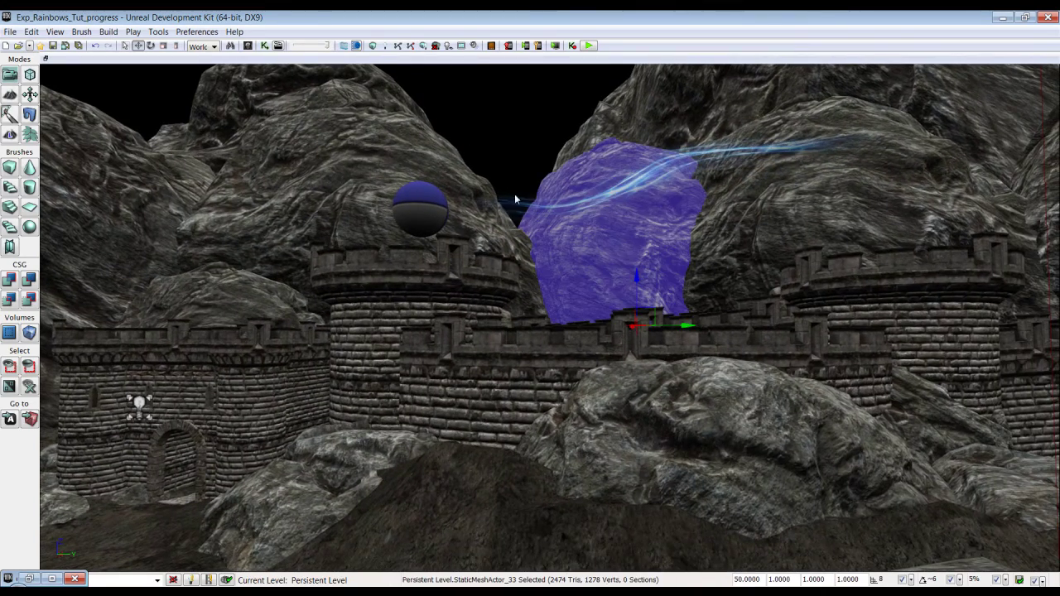
{"action": "left_click_drag", "start_coordinate": [515, 182], "coordinate": [371, 208]}
{"action": "right_click_drag", "start_coordinate": [371, 208], "coordinate": [41, 59]}
{"action": "left_click_drag", "start_coordinate": [41, 59], "coordinate": [516, 206]}
{"action": "right_click_drag", "start_coordinate": [516, 205], "coordinate": [620, 237]}
{"action": "left_click_drag", "start_coordinate": [620, 237], "coordinate": [307, 181]}
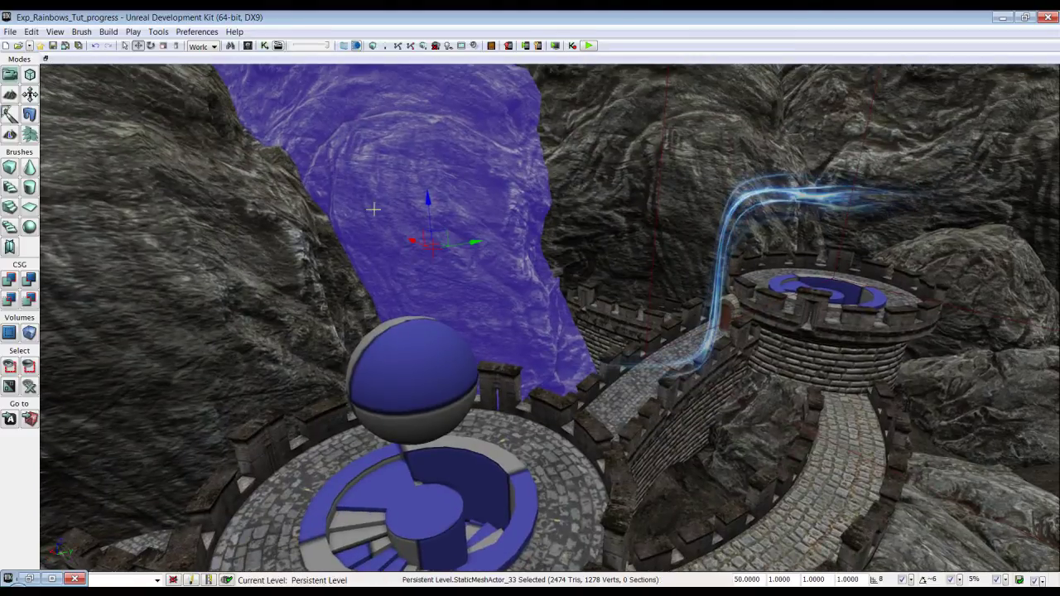
{"action": "right_click_drag", "start_coordinate": [373, 212], "coordinate": [387, 162]}
{"action": "left_click", "coordinate": [838, 119]}
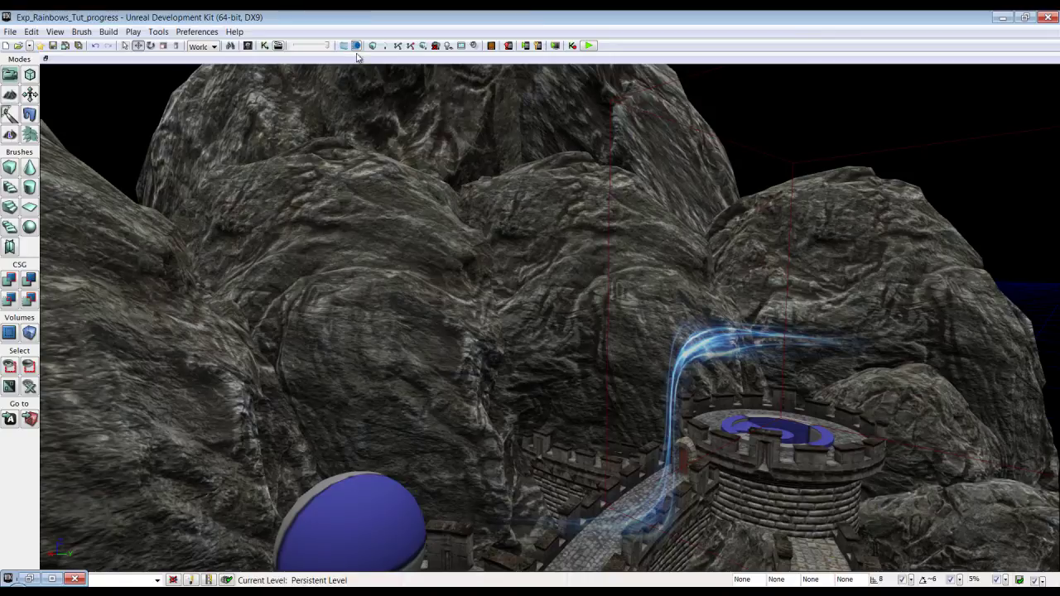
{"action": "right_click_drag", "start_coordinate": [381, 105], "coordinate": [374, 166]}
{"action": "left_click_drag", "start_coordinate": [374, 166], "coordinate": [357, 495]}
{"action": "right_click_drag", "start_coordinate": [356, 495], "coordinate": [580, 246]}
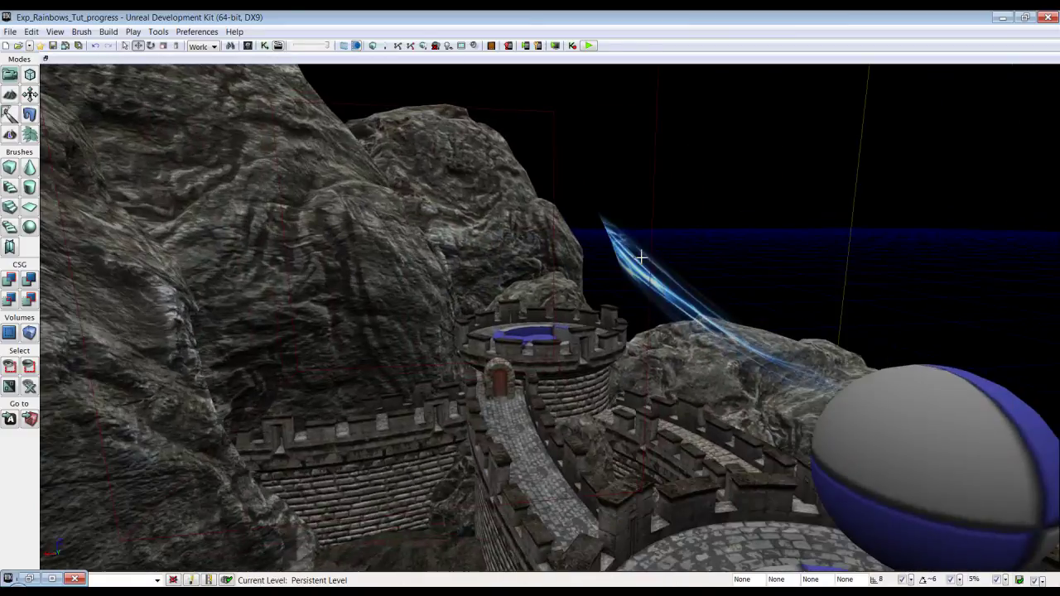
- Maximize the side viewport and change its viewport type to Perspective
{"action": "left_click", "coordinate": [46, 59]}
{"action": "left_click", "coordinate": [57, 60]}
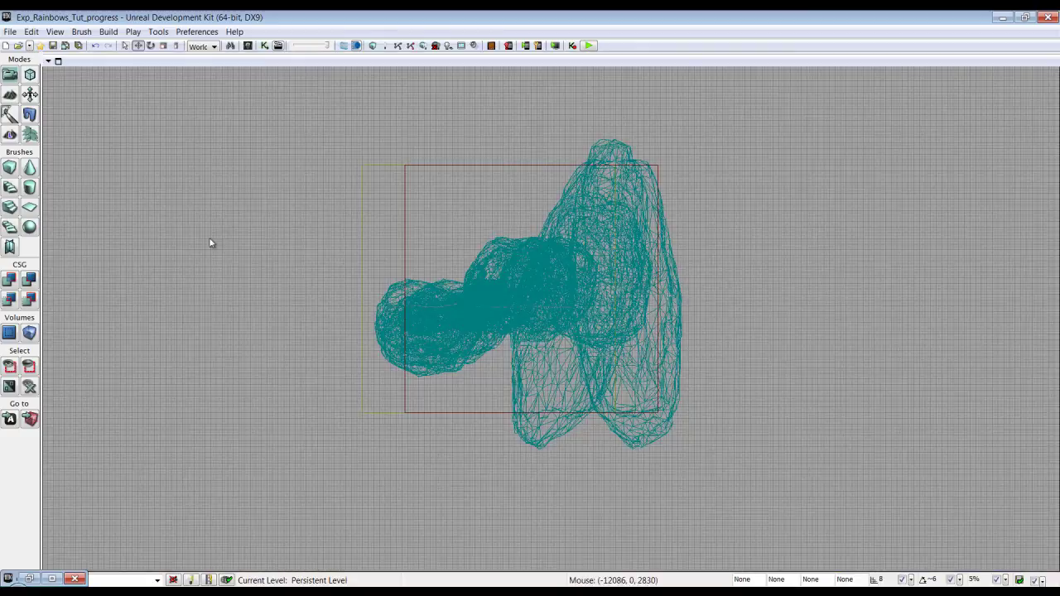
{"action": "scroll", "coordinate": [290, 264], "scroll_direction": "down", "scroll_amount": 3}
{"action": "scroll", "coordinate": [272, 304], "scroll_direction": "up", "scroll_amount": 1}
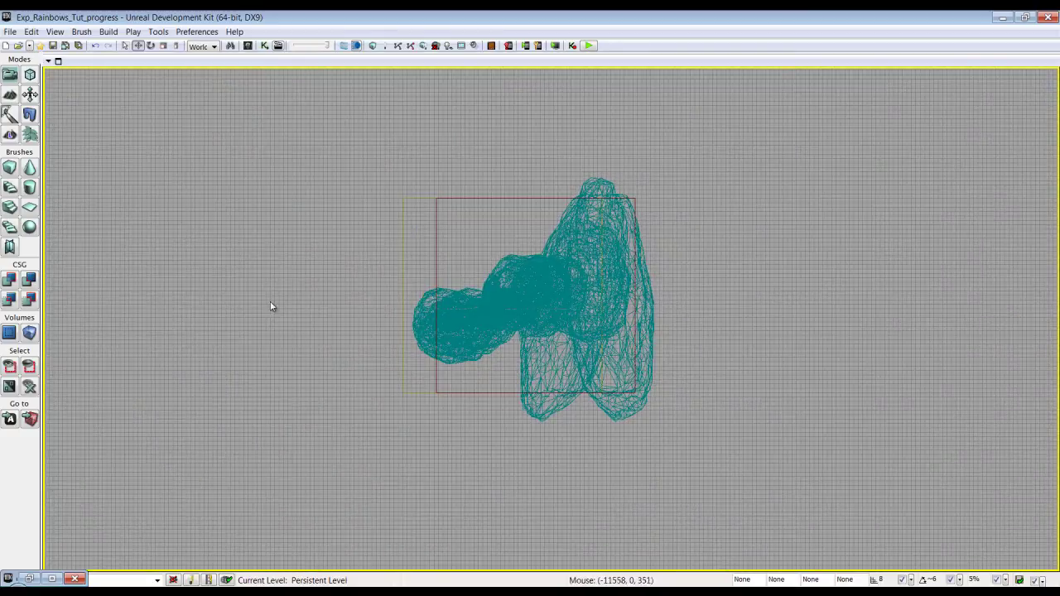
{"action": "left_click", "coordinate": [48, 61]}
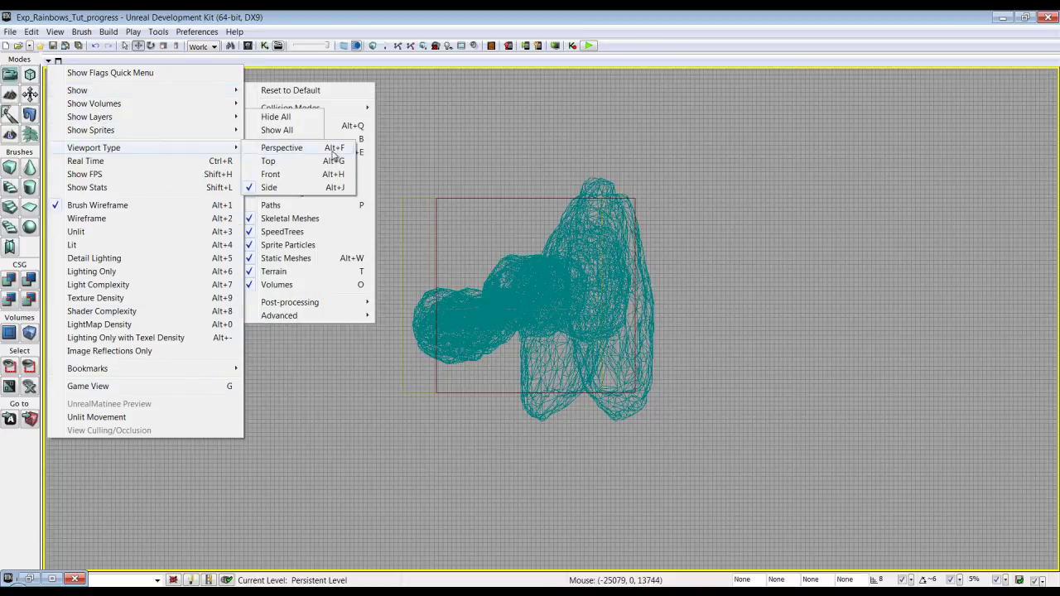
{"action": "left_click", "coordinate": [348, 147]}
{"action": "right_click_drag", "start_coordinate": [348, 148], "coordinate": [393, 260]}
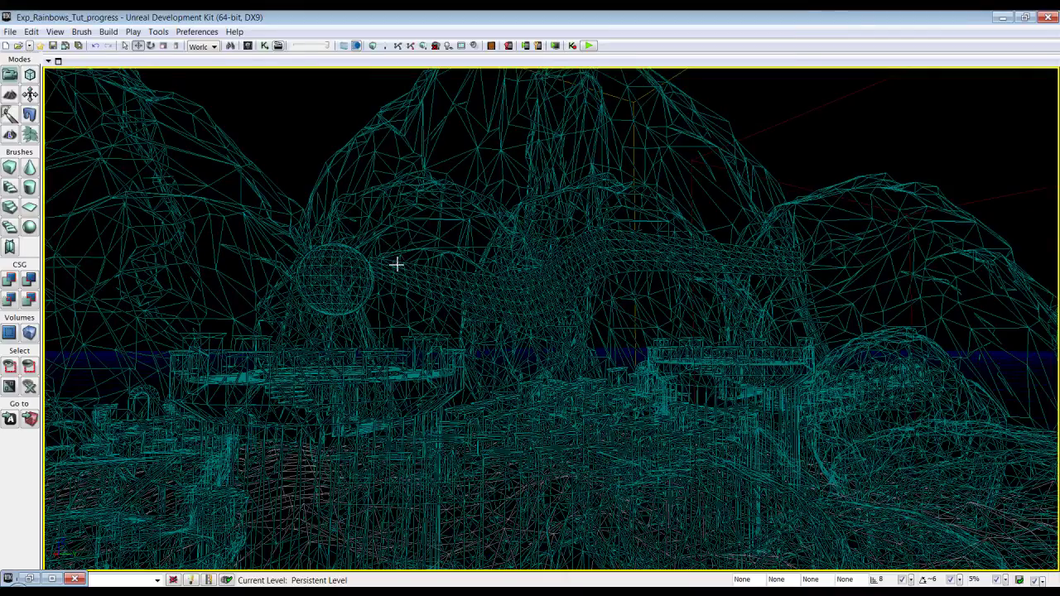
- Select the tendril mesh beside the sphere and switch the viewport configuration to 1x1 Horizontal Split
{"action": "left_click", "coordinate": [396, 263]}
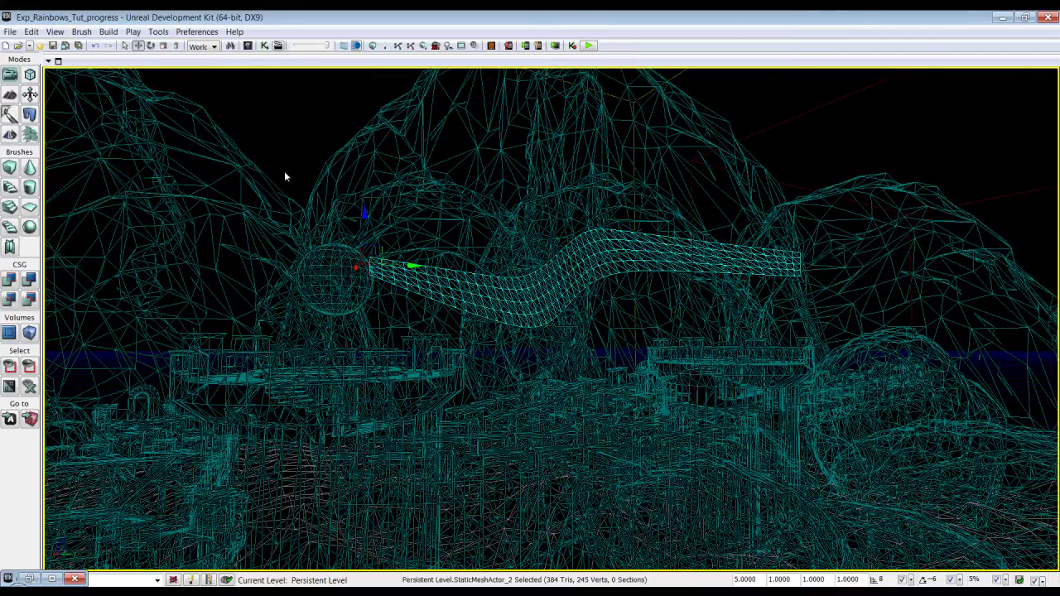
{"action": "left_click_drag", "start_coordinate": [305, 181], "coordinate": [339, 470]}
{"action": "right_click_drag", "start_coordinate": [338, 470], "coordinate": [310, 460]}
{"action": "left_click", "coordinate": [55, 34]}
{"action": "mouse_move", "coordinate": [238, 398]}
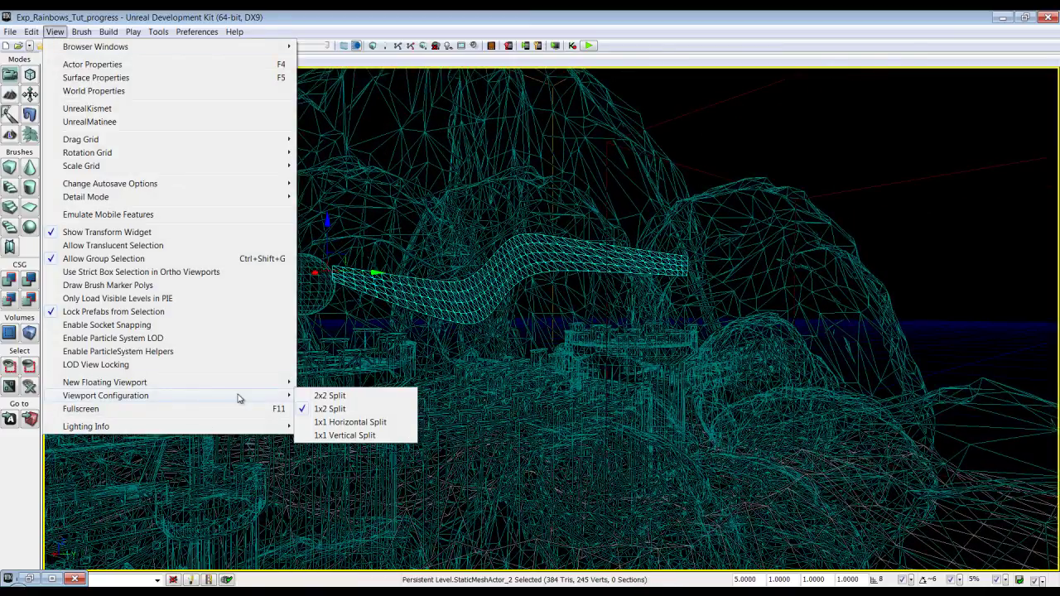
{"action": "left_click", "coordinate": [367, 424]}
- Set the perspective viewport's view mode to Lit
{"action": "right_click_drag", "start_coordinate": [338, 206], "coordinate": [124, 66]}
{"action": "left_click", "coordinate": [118, 59]}
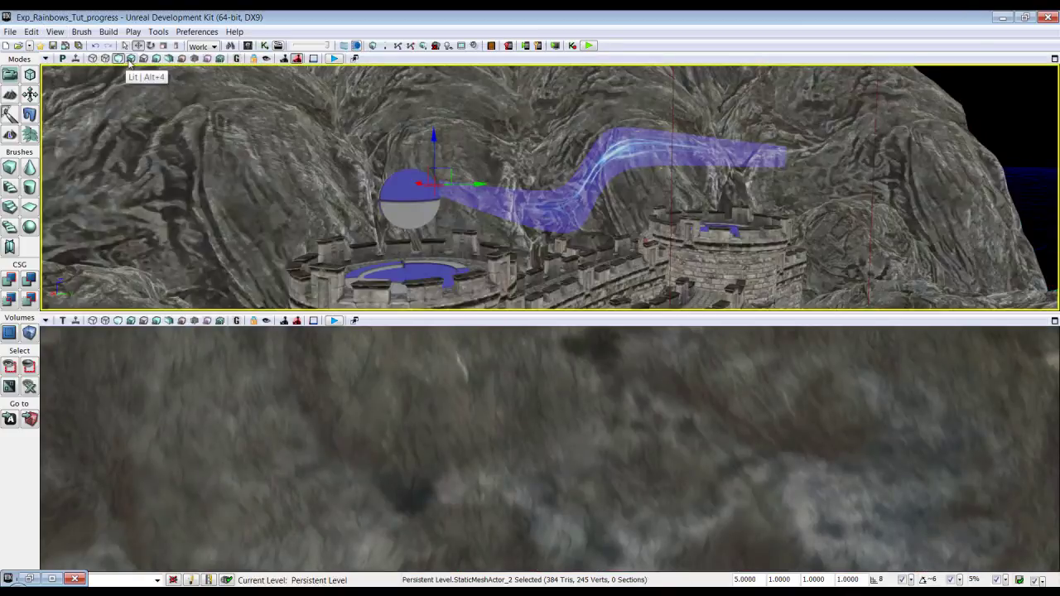
{"action": "left_click", "coordinate": [131, 59]}
- Rotate the tendril about 28 degrees around the sphere in the top view, and return to the move tool
{"action": "right_click_drag", "start_coordinate": [513, 182], "coordinate": [514, 387]}
{"action": "scroll", "coordinate": [532, 423], "scroll_direction": "up", "scroll_amount": 4}
{"action": "key", "text": "space"}
{"action": "left_click_drag", "start_coordinate": [505, 420], "coordinate": [633, 422]}
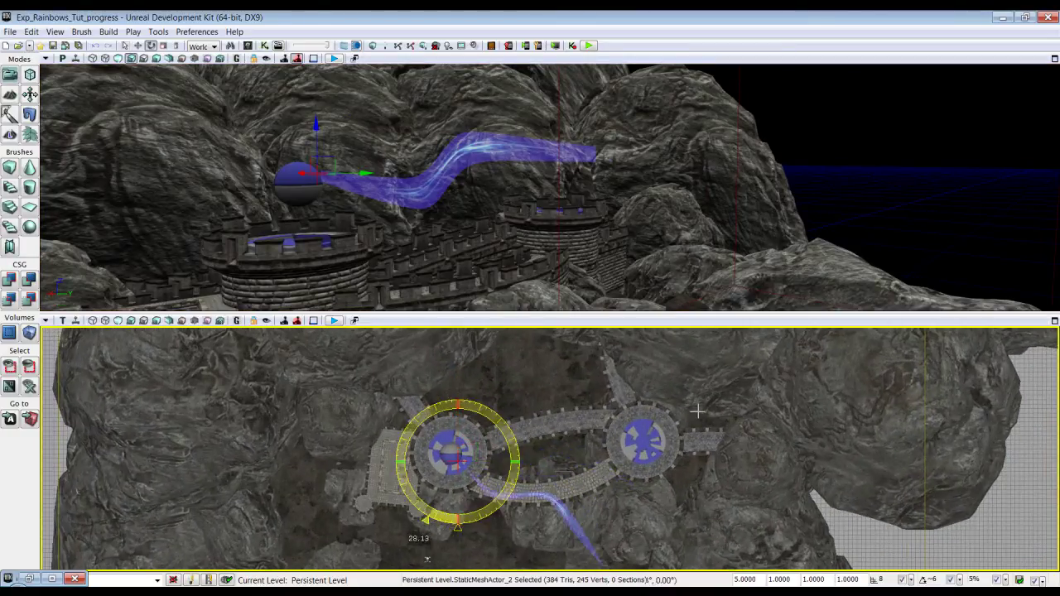
{"action": "key", "text": "space"}
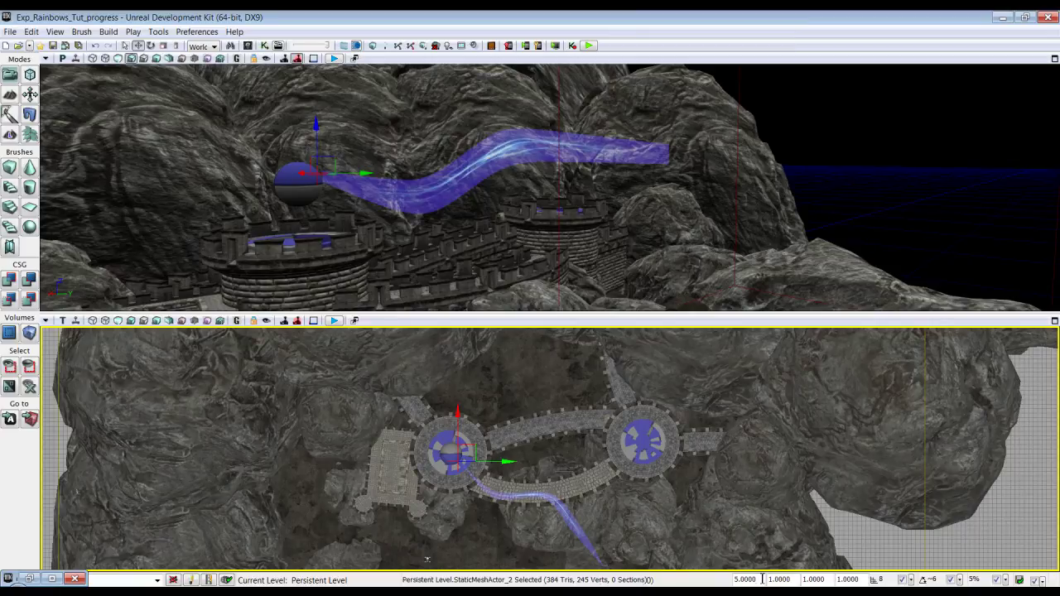
- Set the tendril's uniform scale to 10 and deselect it to view the glow in both viewports
{"action": "key", "text": "Return"}
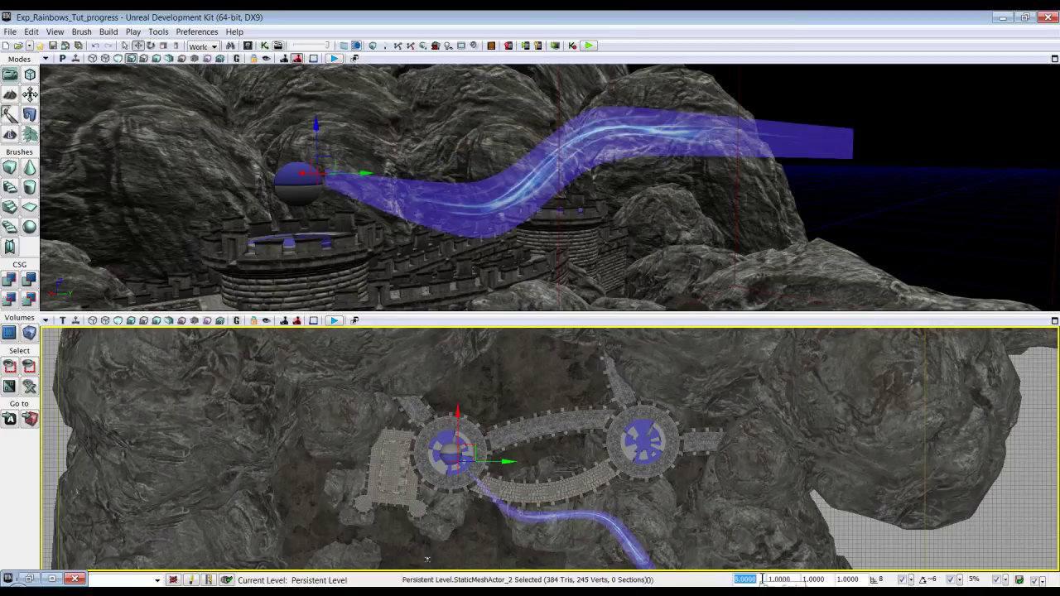
{"action": "type", "text": "10"}
{"action": "key", "text": "Return"}
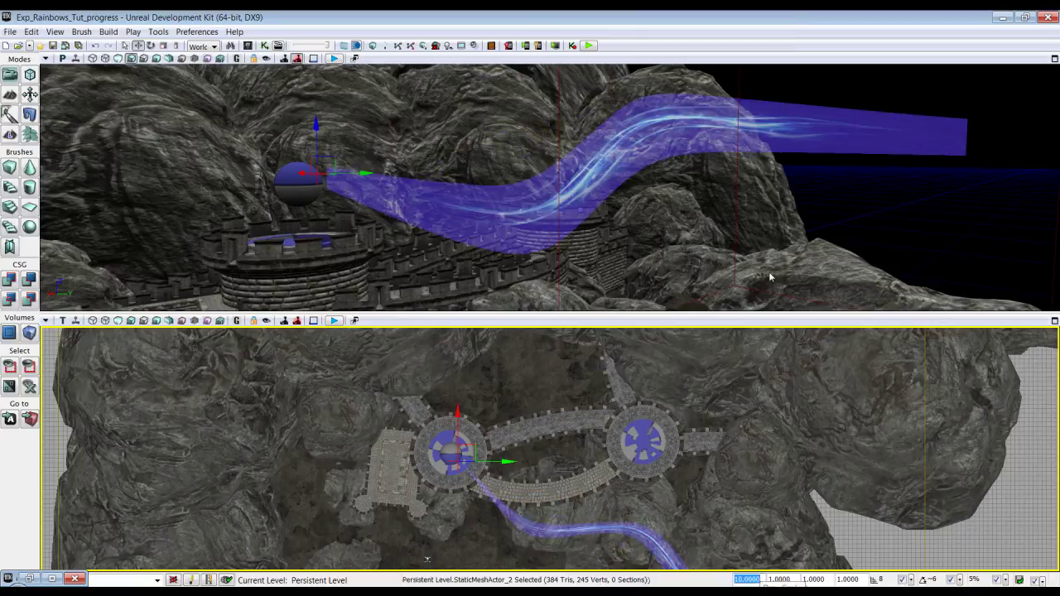
{"action": "left_click", "coordinate": [884, 204]}
{"action": "left_click_drag", "start_coordinate": [883, 204], "coordinate": [845, 298]}
{"action": "left_click_drag", "start_coordinate": [670, 519], "coordinate": [549, 367]}
{"action": "scroll", "coordinate": [550, 367], "scroll_direction": "up", "scroll_amount": 1}
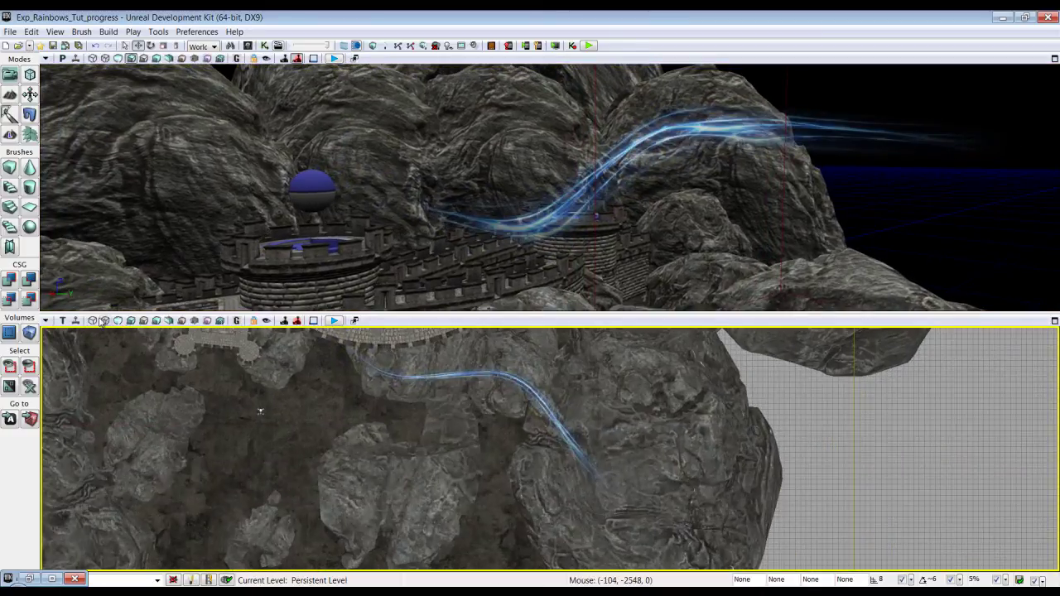
- Switch the top-view viewport to Brush Wireframe and select the tendril mesh so it is highlighted in both viewports
{"action": "left_click", "coordinate": [95, 320]}
{"action": "left_click_drag", "start_coordinate": [423, 429], "coordinate": [428, 447]}
{"action": "scroll", "coordinate": [428, 448], "scroll_direction": "up", "scroll_amount": 2}
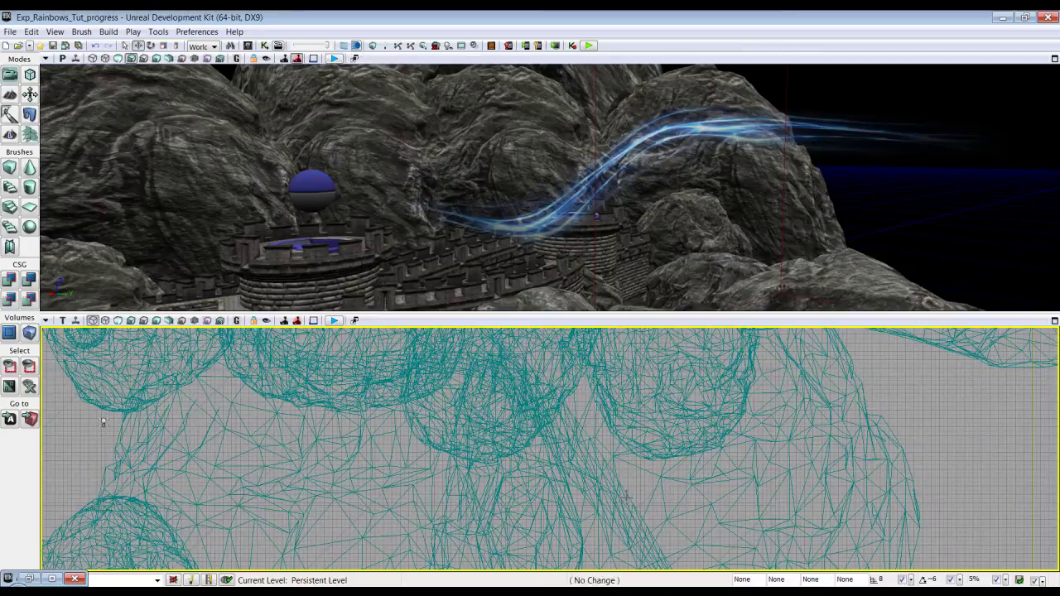
{"action": "left_click", "coordinate": [627, 497]}
{"action": "scroll", "coordinate": [627, 497], "scroll_direction": "down", "scroll_amount": 5}
{"action": "left_click_drag", "start_coordinate": [365, 423], "coordinate": [387, 477]}
{"action": "left_click_drag", "start_coordinate": [379, 242], "coordinate": [403, 241]}
{"action": "right_click_drag", "start_coordinate": [347, 258], "coordinate": [371, 256], "text": "ctrl"}
{"action": "mouse_move", "coordinate": [372, 256]}
{"action": "left_mouse_down", "text": "ctrl"}
{"action": "mouse_move", "coordinate": [376, 281]}
{"action": "mouse_move", "coordinate": [379, 269]}
{"action": "left_mouse_up", "text": "ctrl"}
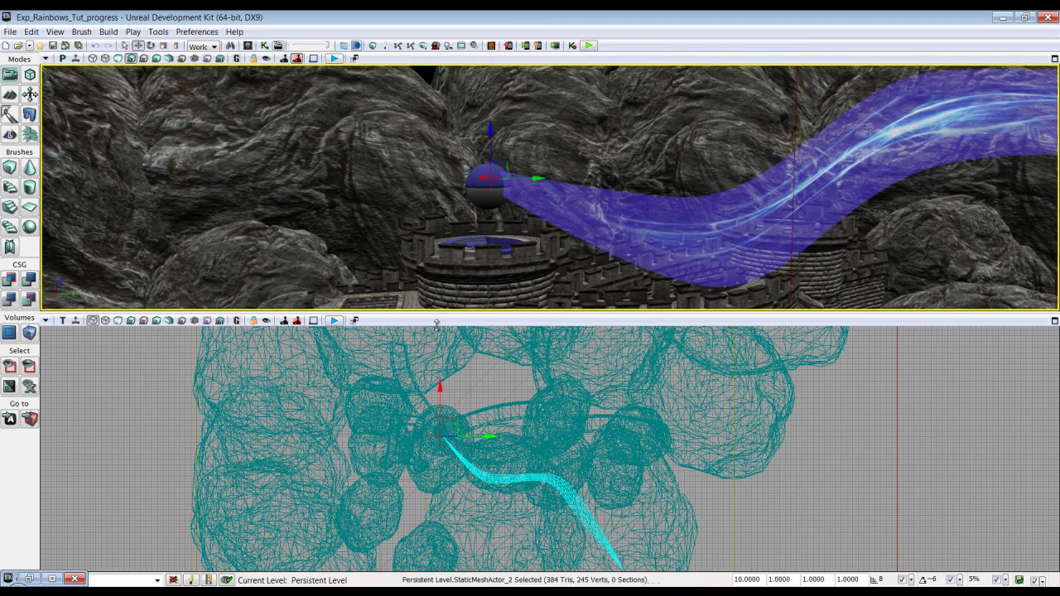
- Deselect the tendril and examine how the enlarged aura looks above the castle from ground level
{"action": "left_click", "coordinate": [824, 520]}
{"action": "right_click_drag", "start_coordinate": [514, 269], "coordinate": [449, 316]}
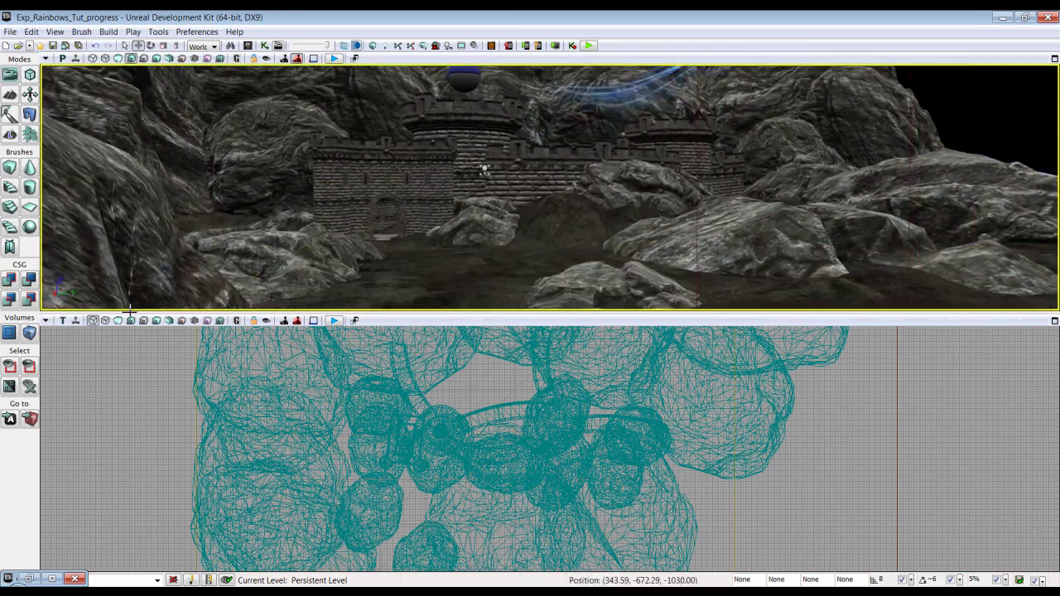
{"action": "right_click_drag", "start_coordinate": [134, 302], "coordinate": [373, 174]}
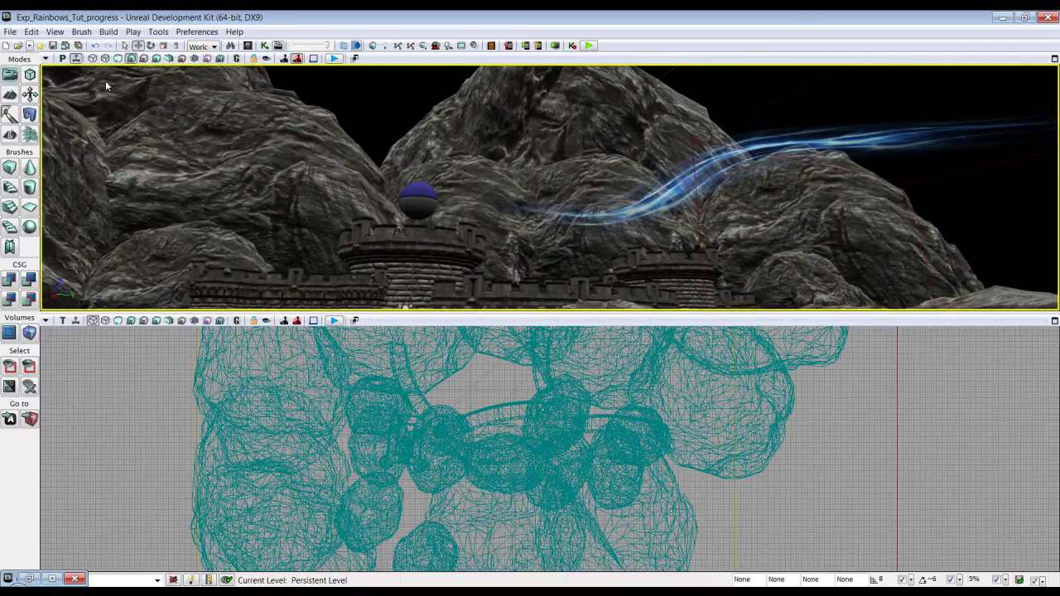
{"action": "right_click_drag", "start_coordinate": [393, 118], "coordinate": [398, 114]}
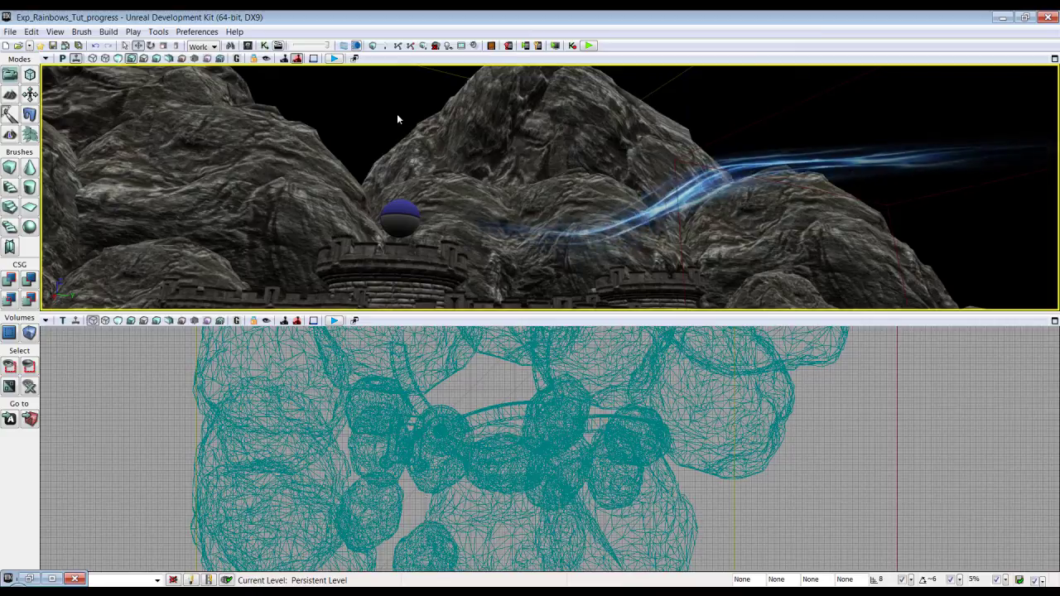
{"action": "mouse_move", "coordinate": [397, 114]}
{"action": "right_mouse_down"}
{"action": "mouse_move", "coordinate": [412, 115]}
{"action": "mouse_move", "coordinate": [395, 122]}
{"action": "right_mouse_up"}
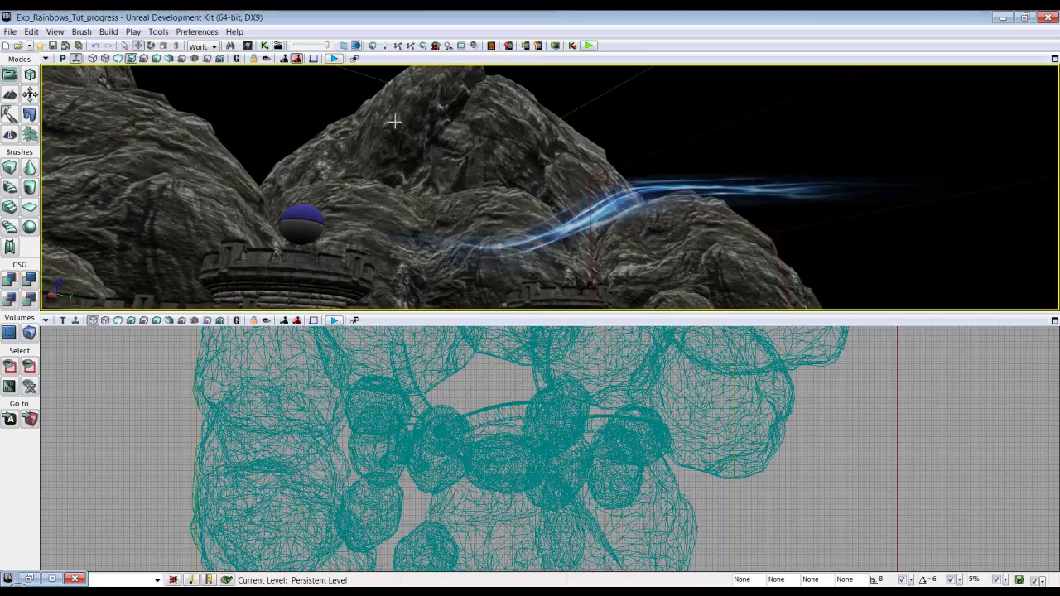
{"action": "right_click_drag", "start_coordinate": [389, 126], "coordinate": [370, 137]}
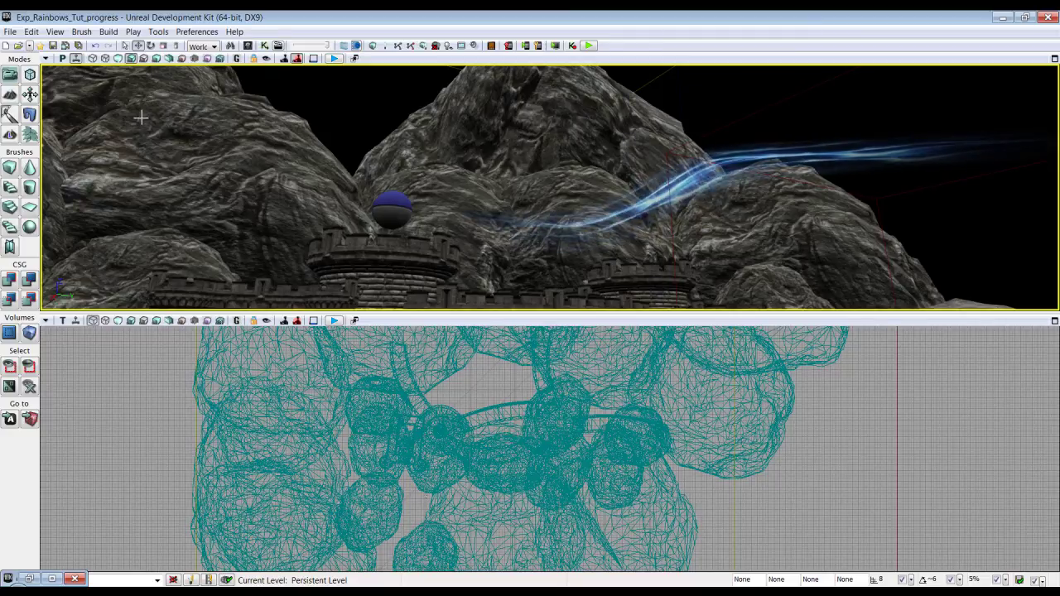
{"action": "scroll", "coordinate": [171, 393], "scroll_direction": "down", "scroll_amount": 4}
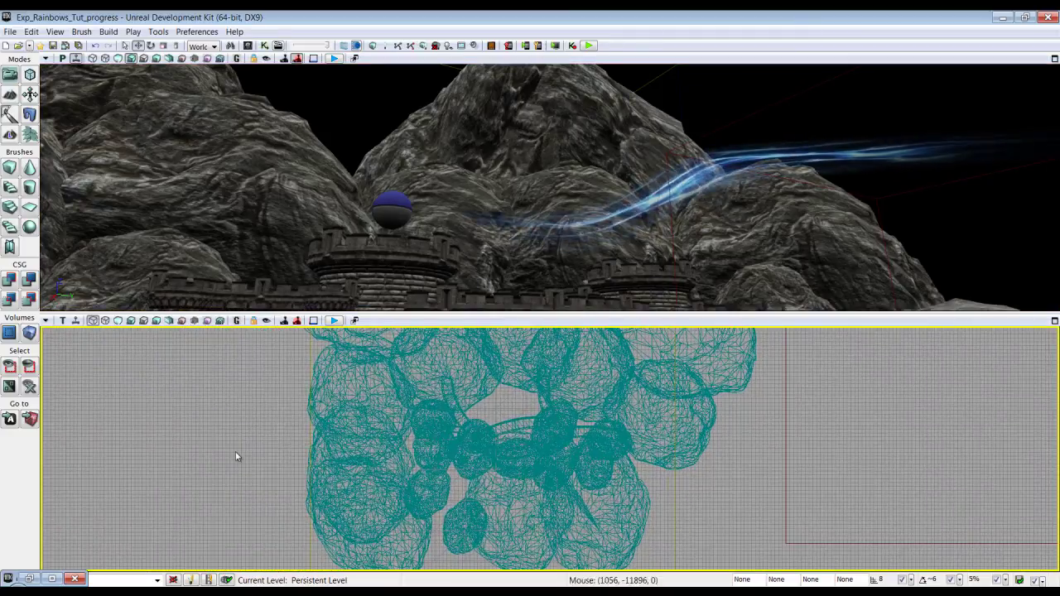
{"action": "left_click", "coordinate": [307, 240]}
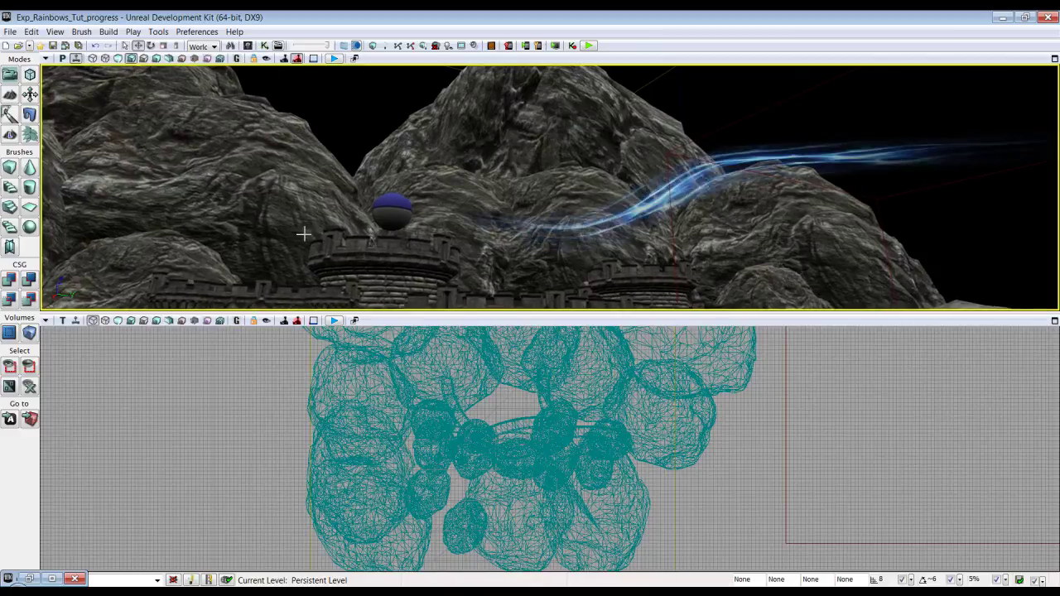
- Reapply the 1x1 Horizontal Split viewport configuration and zoom the top view out to the whole level
{"action": "left_click", "coordinate": [55, 31]}
{"action": "mouse_move", "coordinate": [208, 395]}
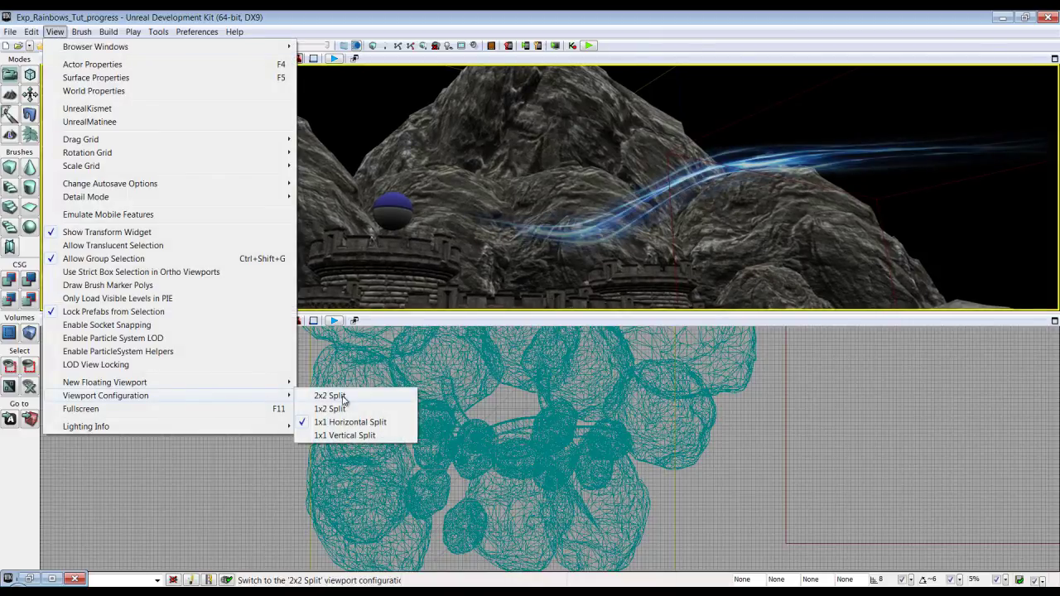
{"action": "left_click", "coordinate": [373, 427]}
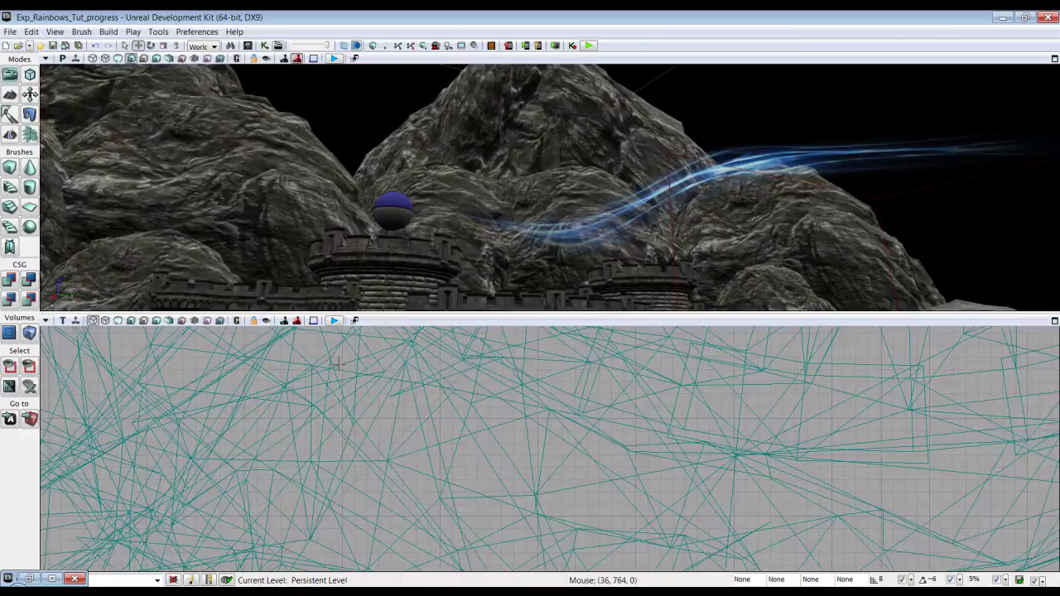
{"action": "left_click_drag", "start_coordinate": [369, 323], "coordinate": [348, 345]}
- Cycle the top-view viewport through the available viewport types and back to Top
{"action": "left_click", "coordinate": [61, 322]}
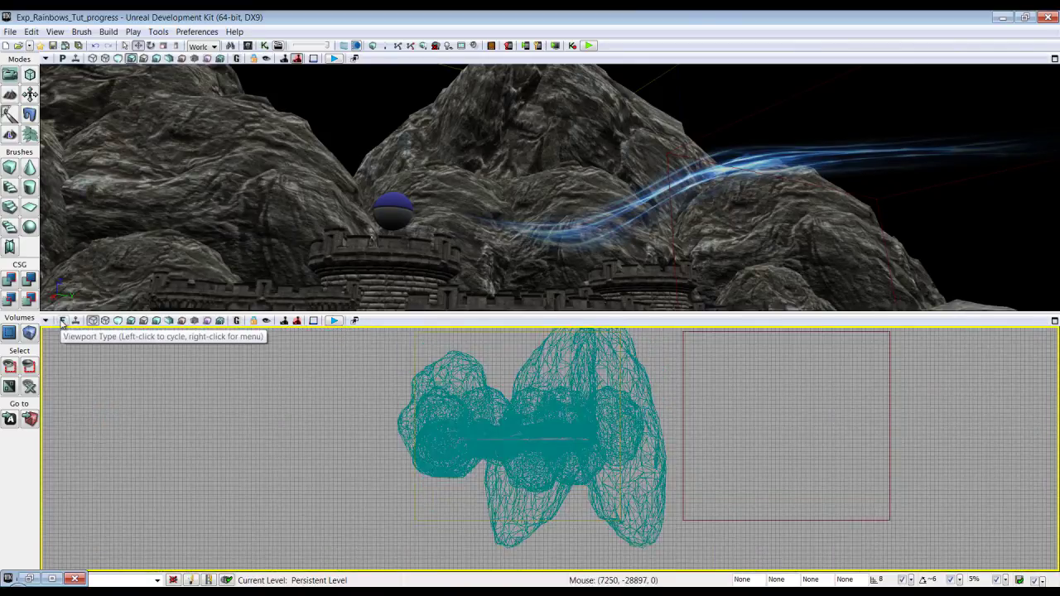
{"action": "left_click", "coordinate": [61, 322]}
{"action": "left_click", "coordinate": [62, 322]}
{"action": "left_click", "coordinate": [62, 322]}
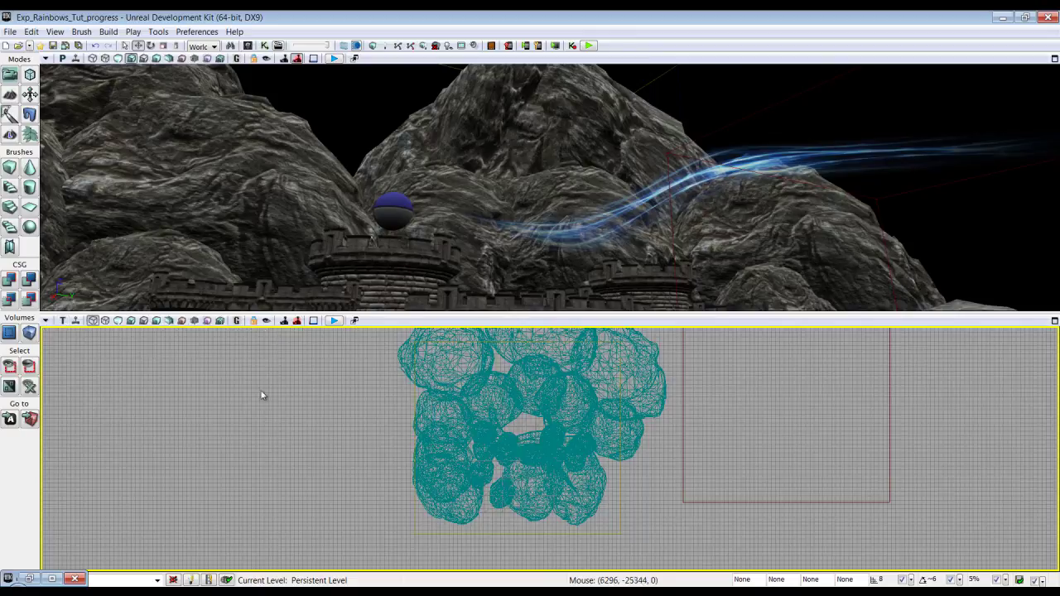
{"action": "scroll", "coordinate": [380, 462], "scroll_direction": "down", "scroll_amount": 1}
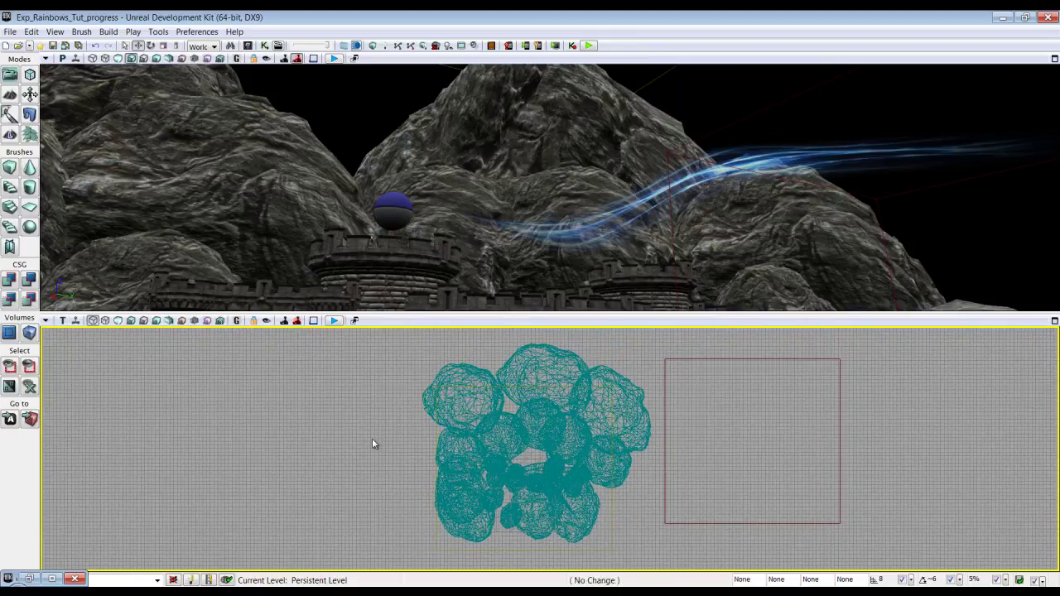
{"action": "scroll", "coordinate": [372, 439], "scroll_direction": "up", "scroll_amount": 2}
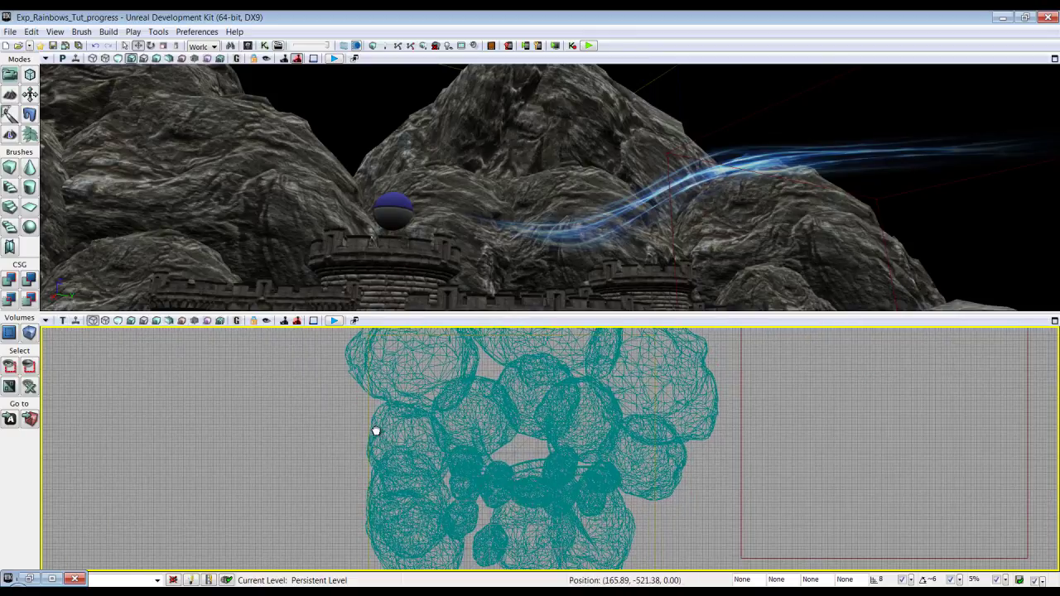
- Try the unlit, lit and detail lighting modes in the top-view viewport, and leave it in Wireframe
{"action": "left_click", "coordinate": [118, 321]}
{"action": "left_click", "coordinate": [130, 321]}
{"action": "left_click", "coordinate": [142, 321]}
{"action": "left_click", "coordinate": [132, 322]}
{"action": "left_click", "coordinate": [118, 324]}
{"action": "left_click", "coordinate": [106, 322]}
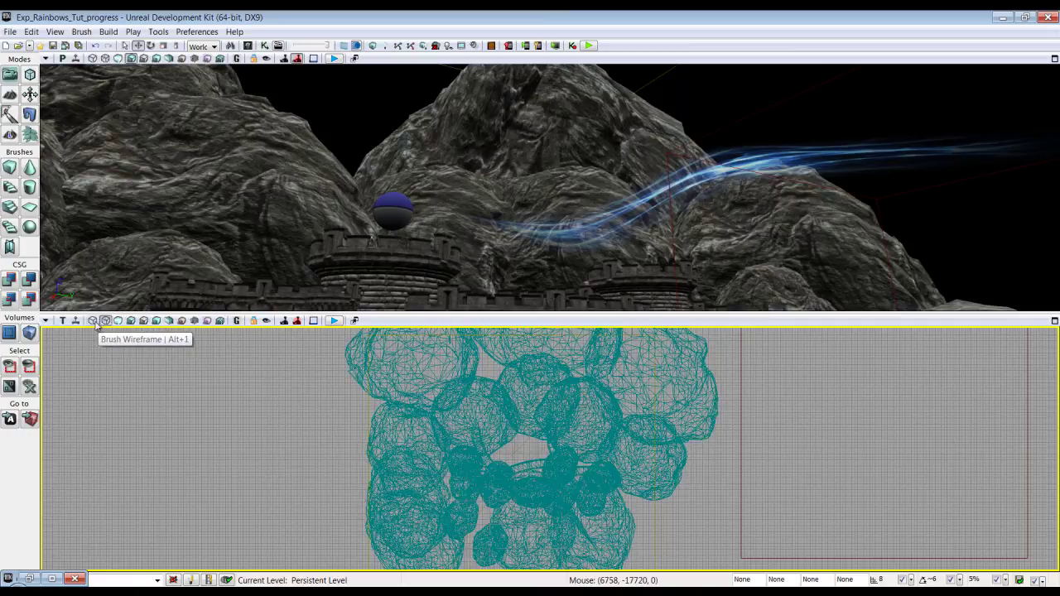
{"action": "left_click", "coordinate": [94, 322]}
{"action": "left_click", "coordinate": [104, 320]}
{"action": "right_click_drag", "start_coordinate": [261, 429], "coordinate": [226, 385]}
{"action": "scroll", "coordinate": [218, 412], "scroll_direction": "up", "scroll_amount": 3}
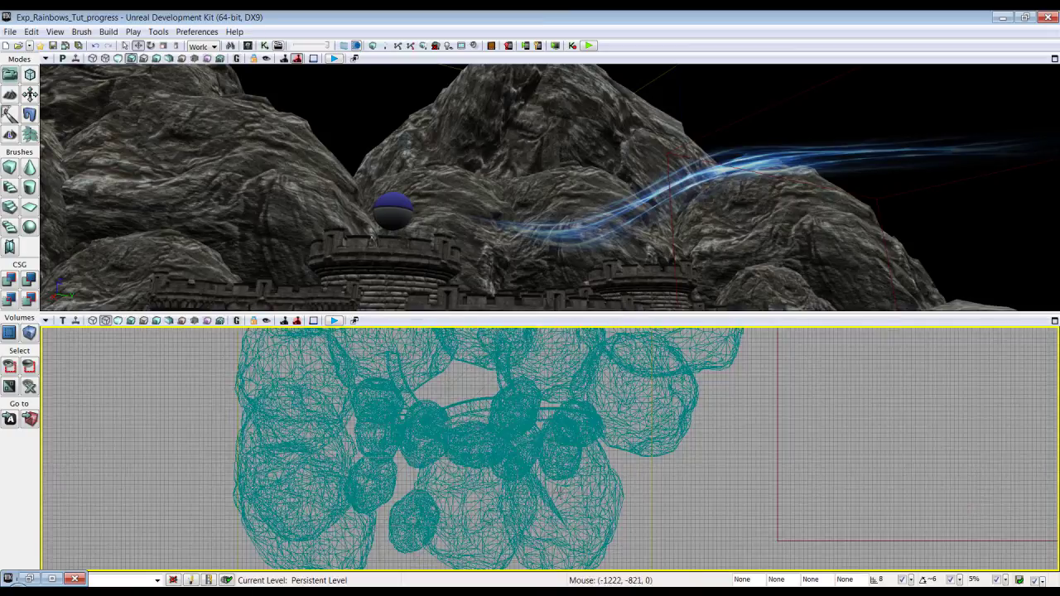
- Frame the tendril above the castle in the perspective view and switch to Adobe Photoshop
{"action": "right_click_drag", "start_coordinate": [326, 156], "coordinate": [326, 273]}
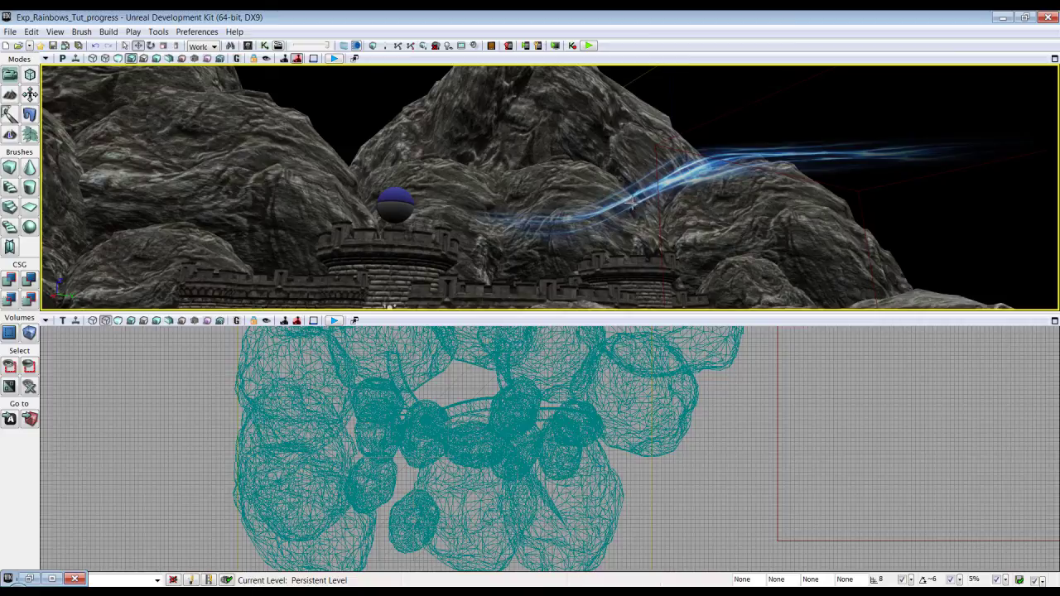
{"action": "key", "text": "alt+Tab"}
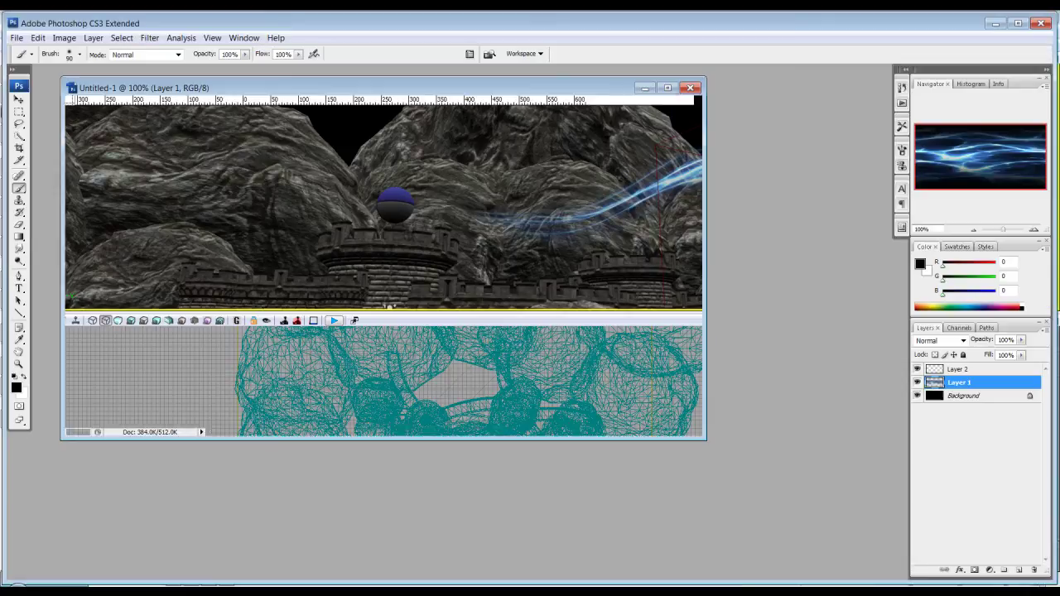